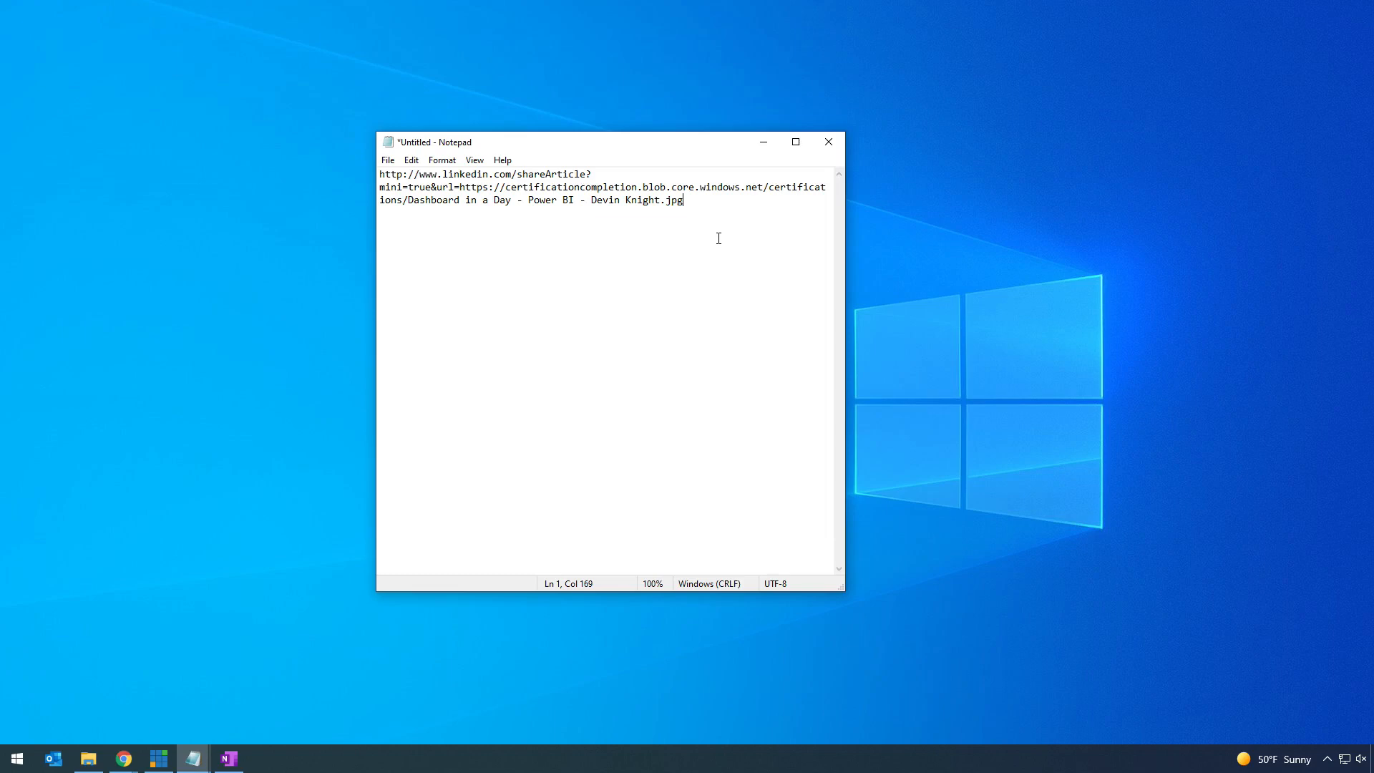
# - Copy the full LinkedIn share link from Notepad and open a new Chrome tab
pyautogui.moveTo(719, 238); pyautogui.dragTo(380, 174)
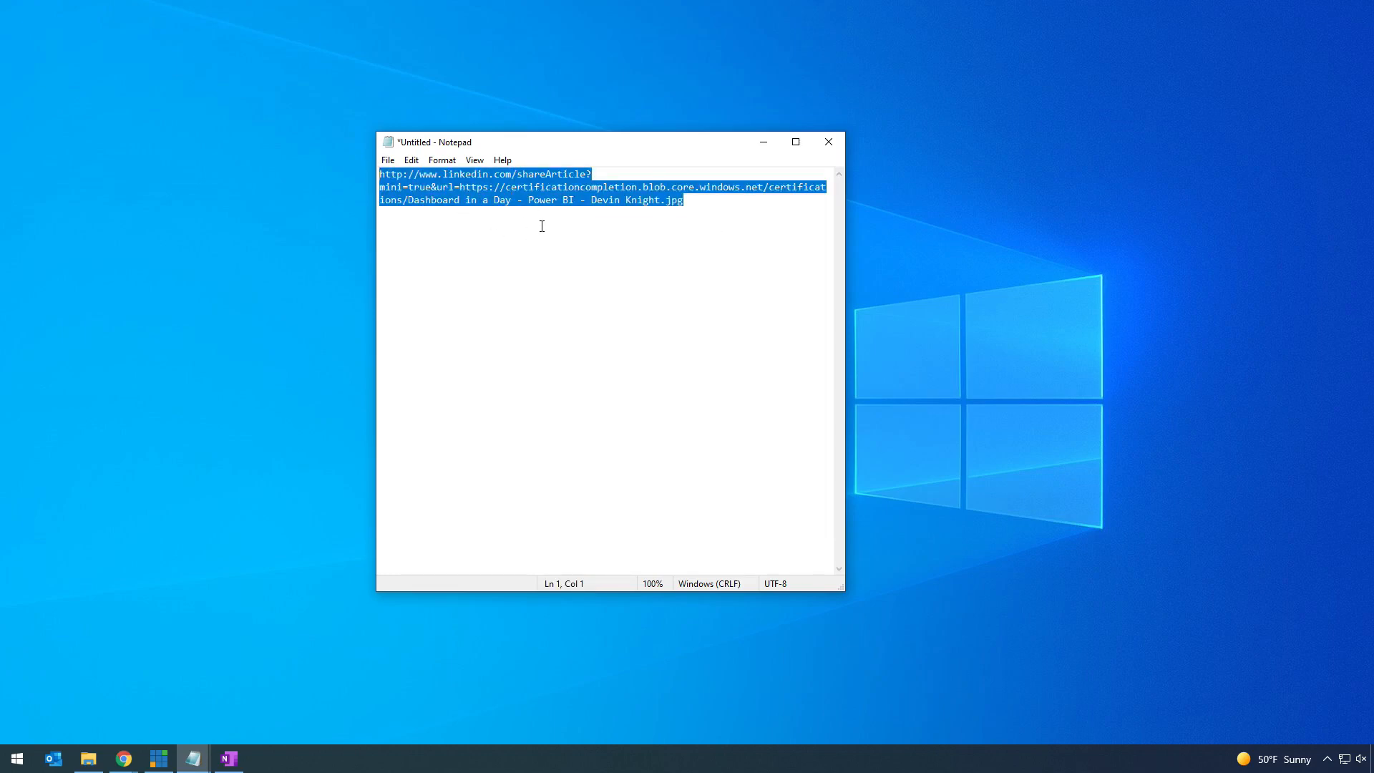
pyautogui.moveTo(124, 759)
pyautogui.click(247, 687)
pyautogui.click(194, 12)
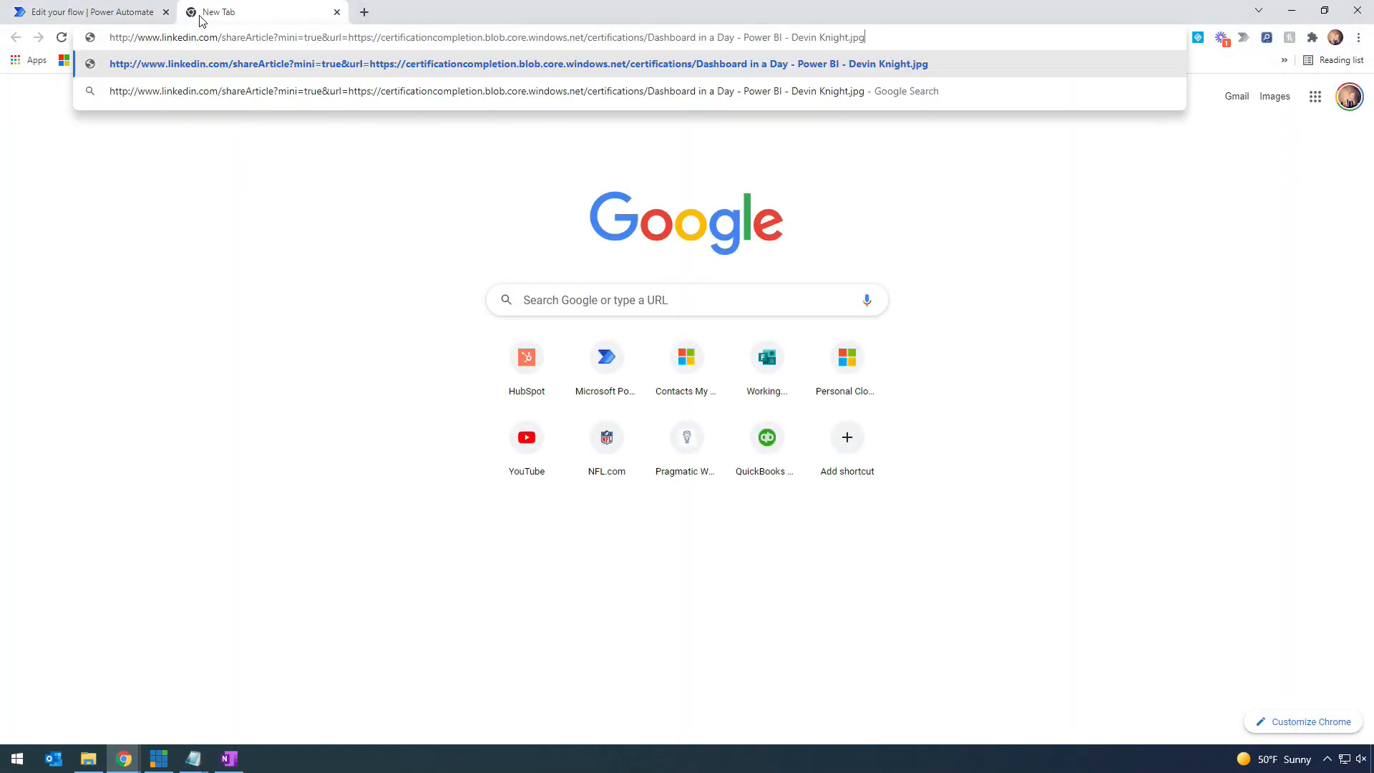
# - Load the pasted share link and start a LinkedIn post previewing the certificate image
pyautogui.press('Return')
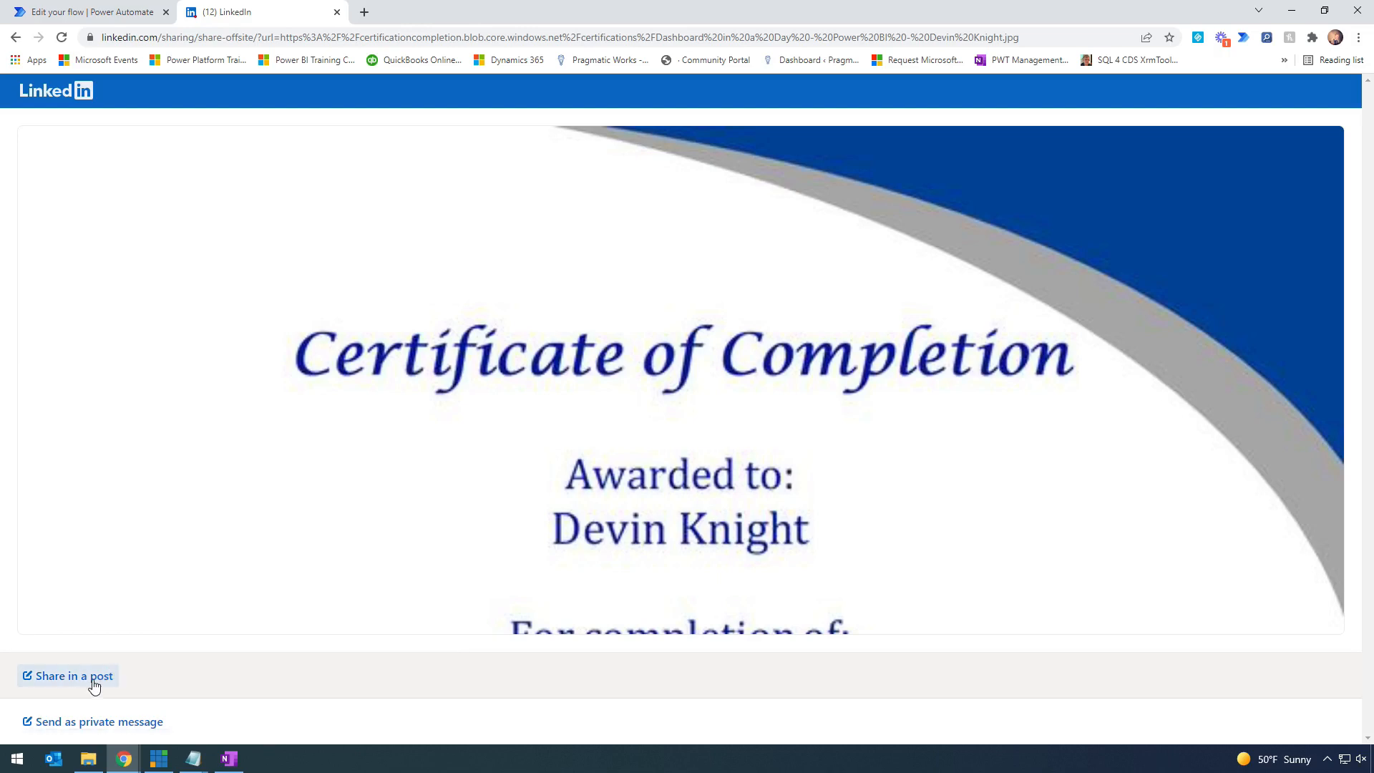
pyautogui.click(94, 686)
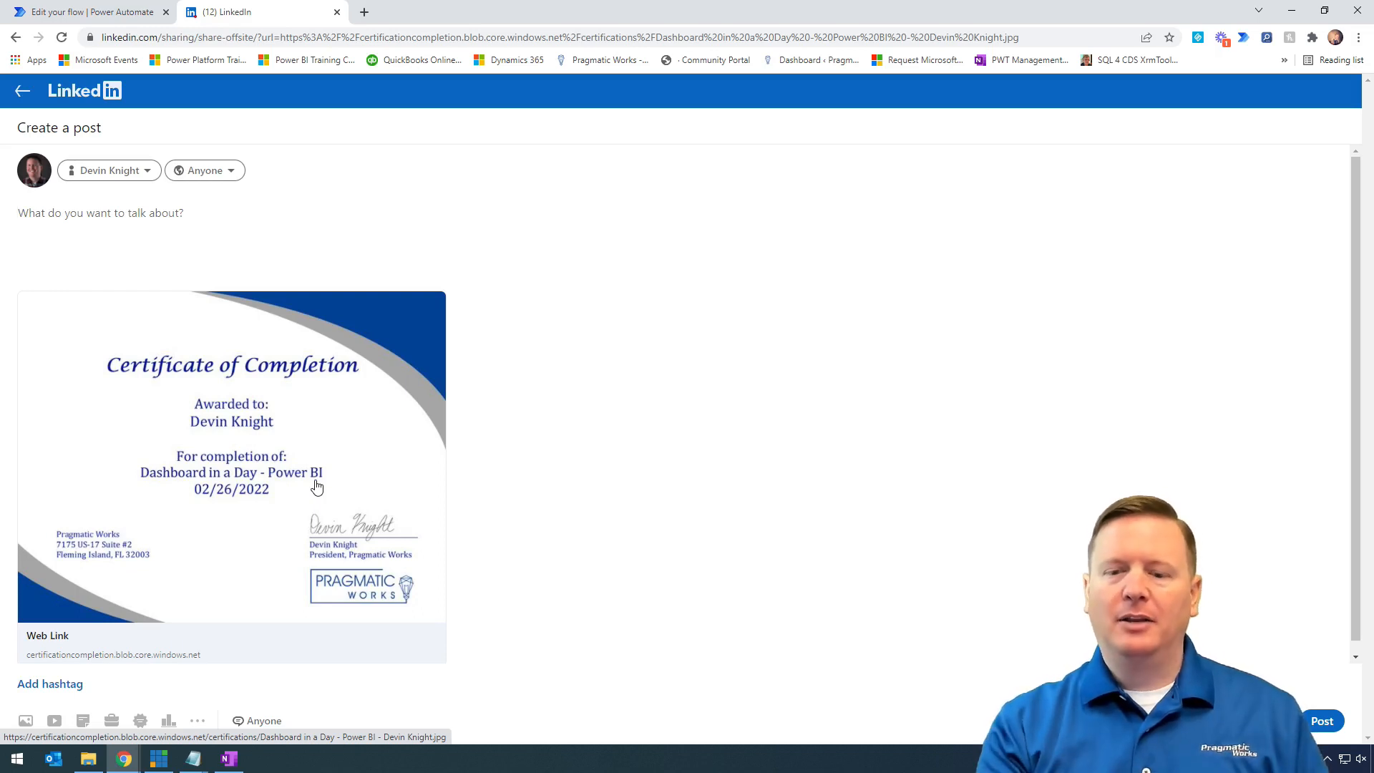
# - Check the second Notepad window, then select the address in Chrome's address bar
pyautogui.moveTo(194, 758)
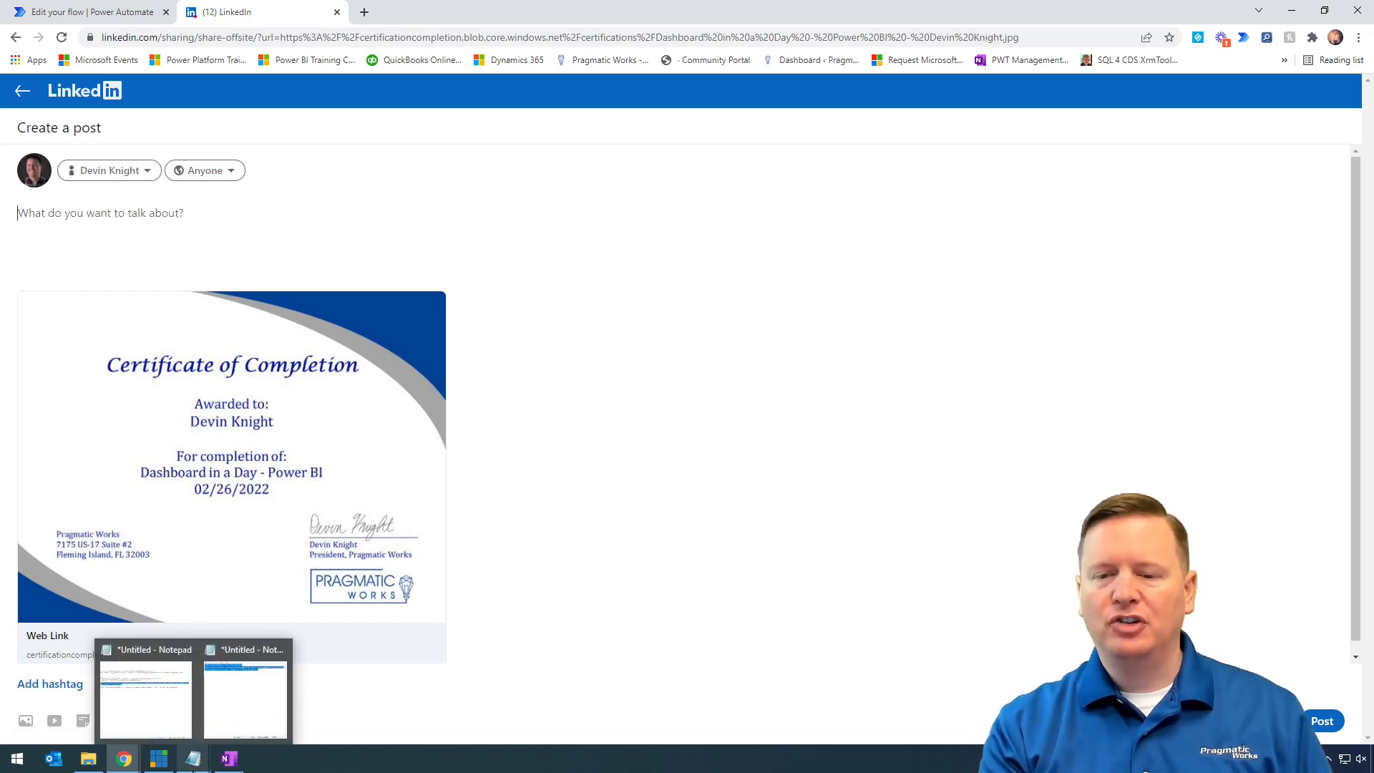
pyautogui.click(217, 722)
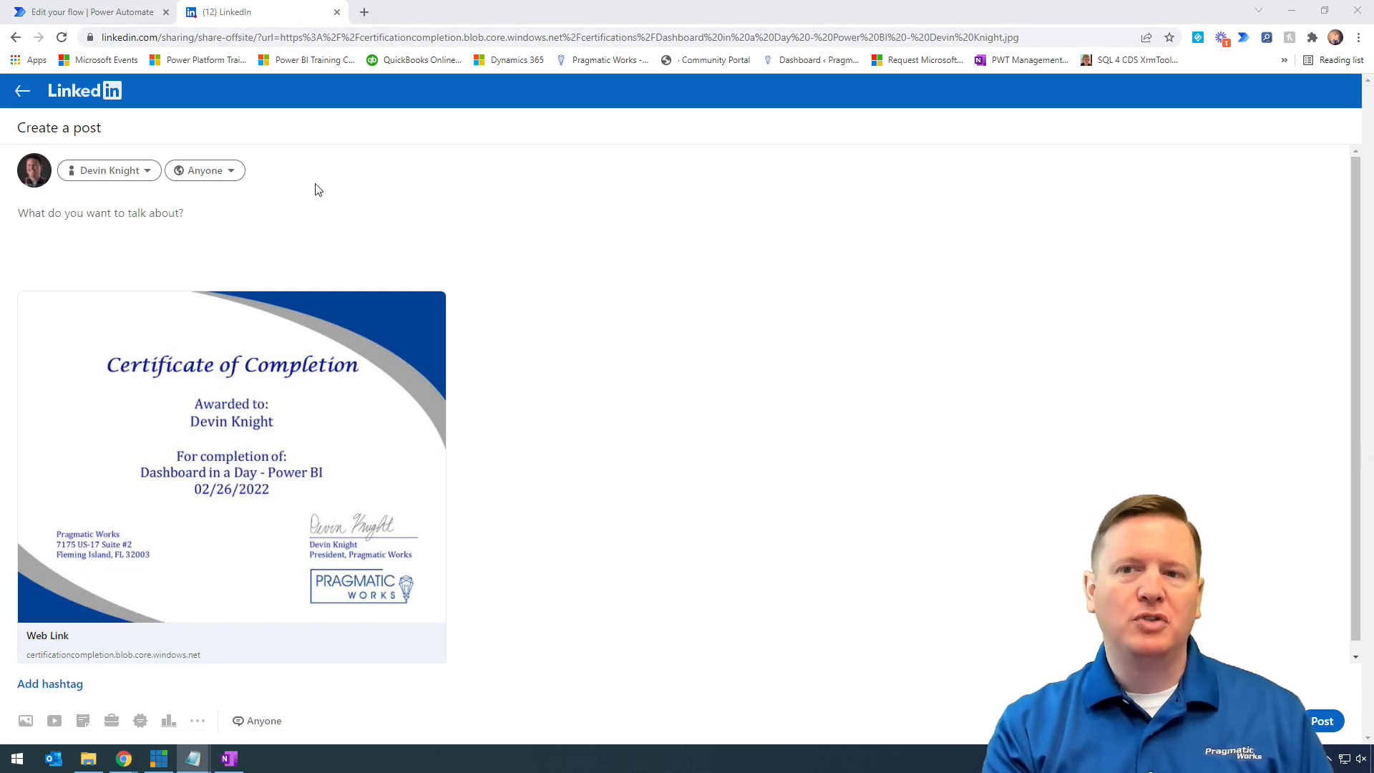
pyautogui.click(239, 39)
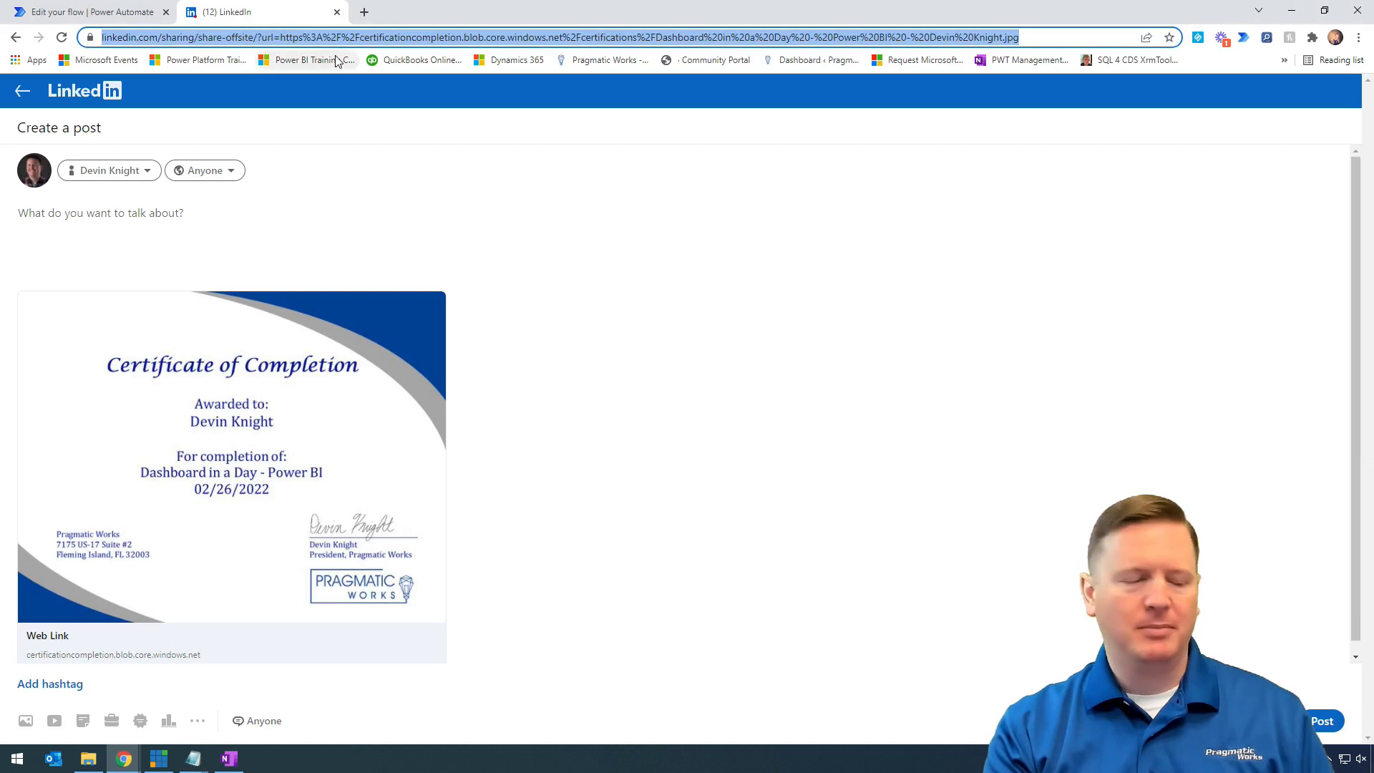
# - Load the SharePoint shareArticle link and start a post, whose preview shows 'Something went wrong'
pyautogui.press('Return')
pyautogui.click(773, 126)
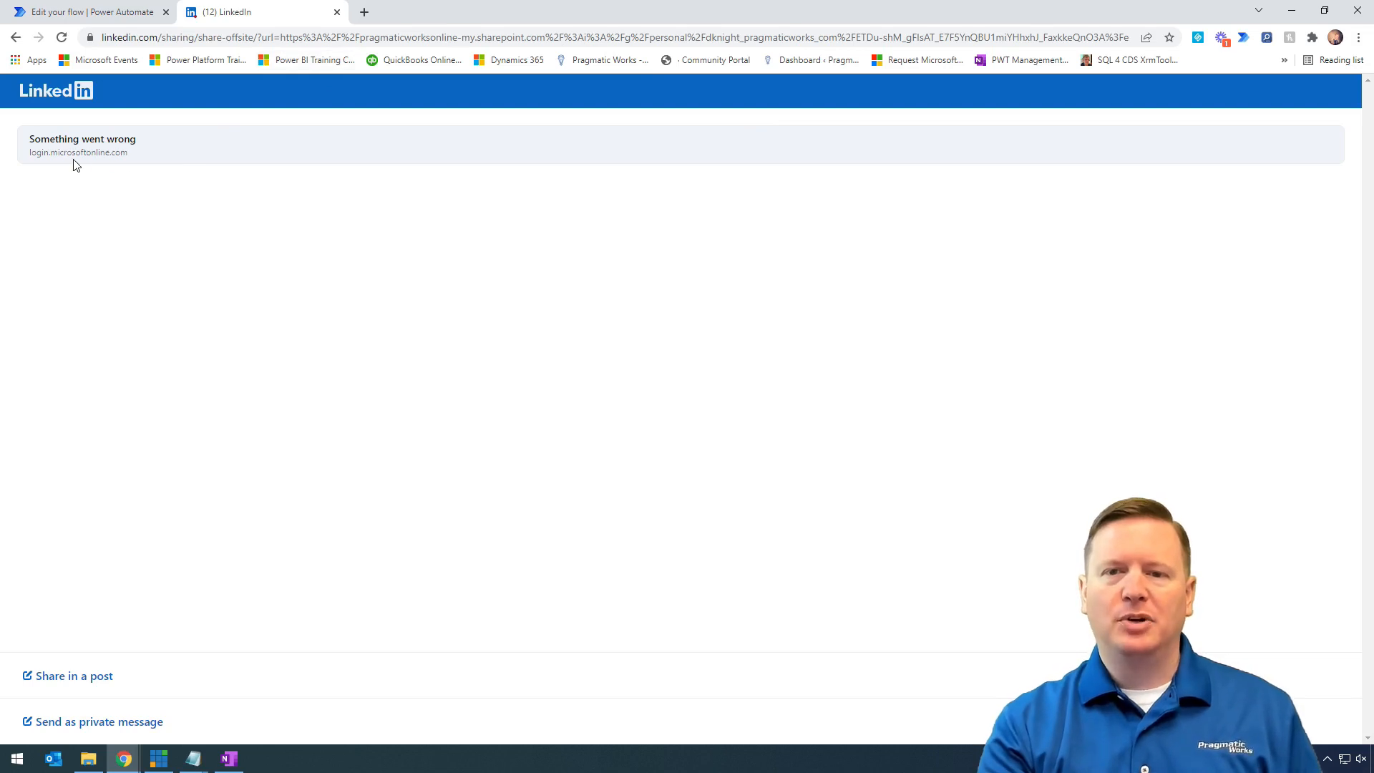
pyautogui.click(88, 678)
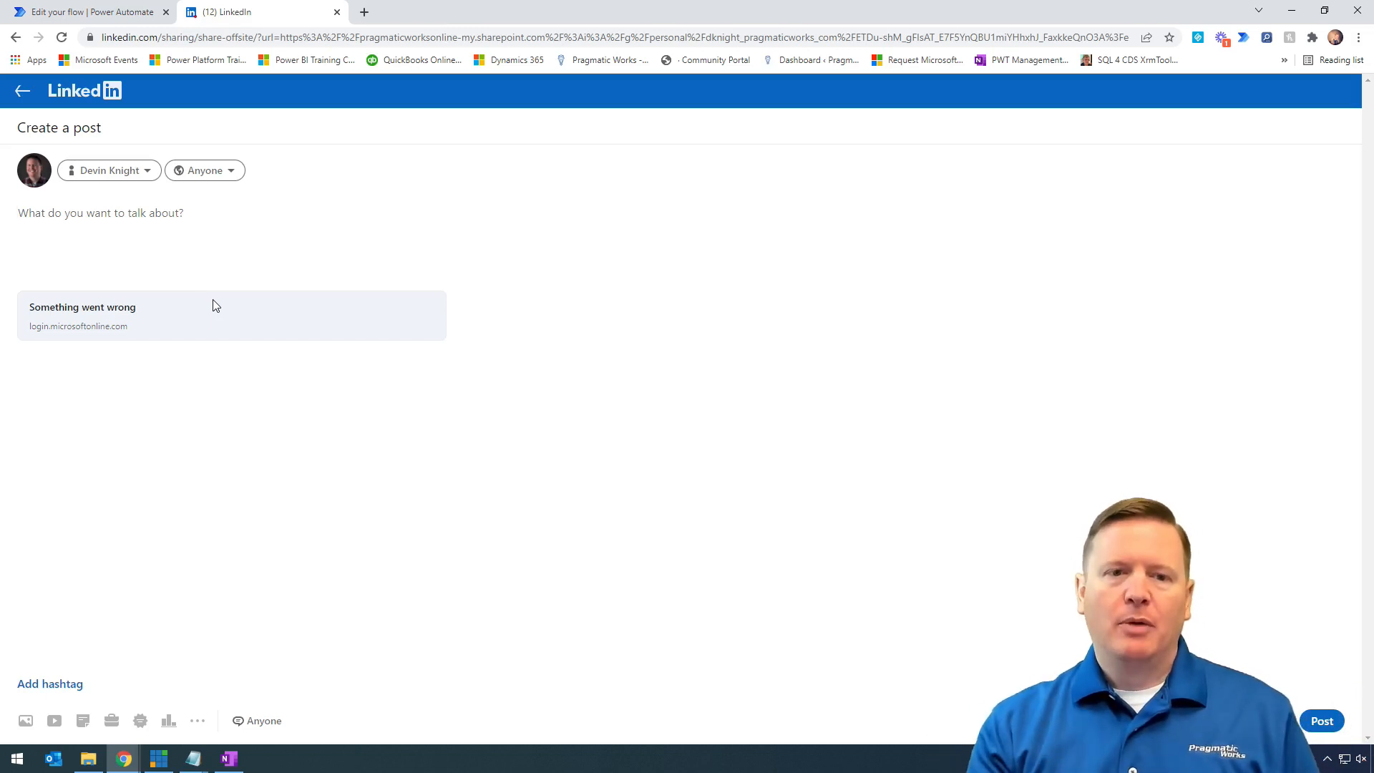
pyautogui.hotkey('alt', 'Tab')
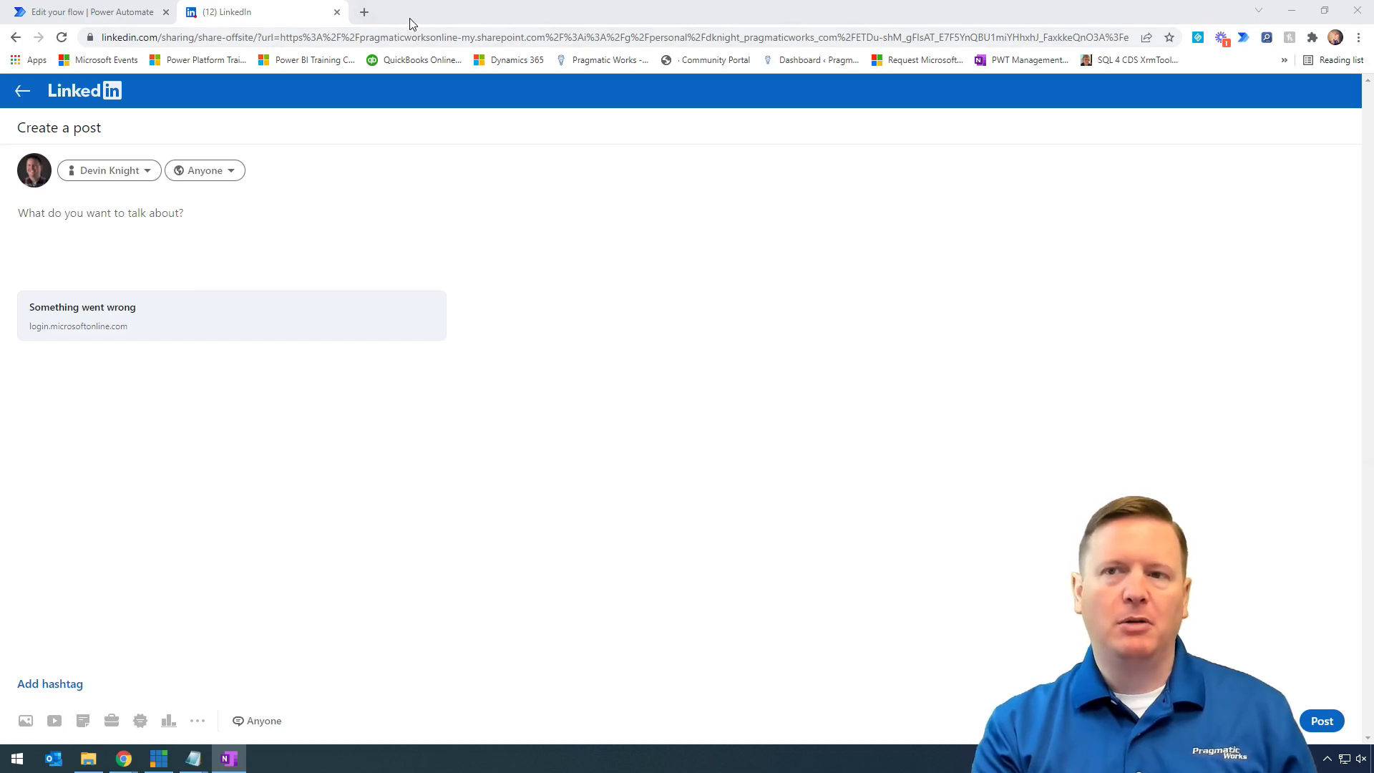
# - Go to portal.azure.com, open Create a resource, and highlight the Storage account entry
pyautogui.click(365, 12)
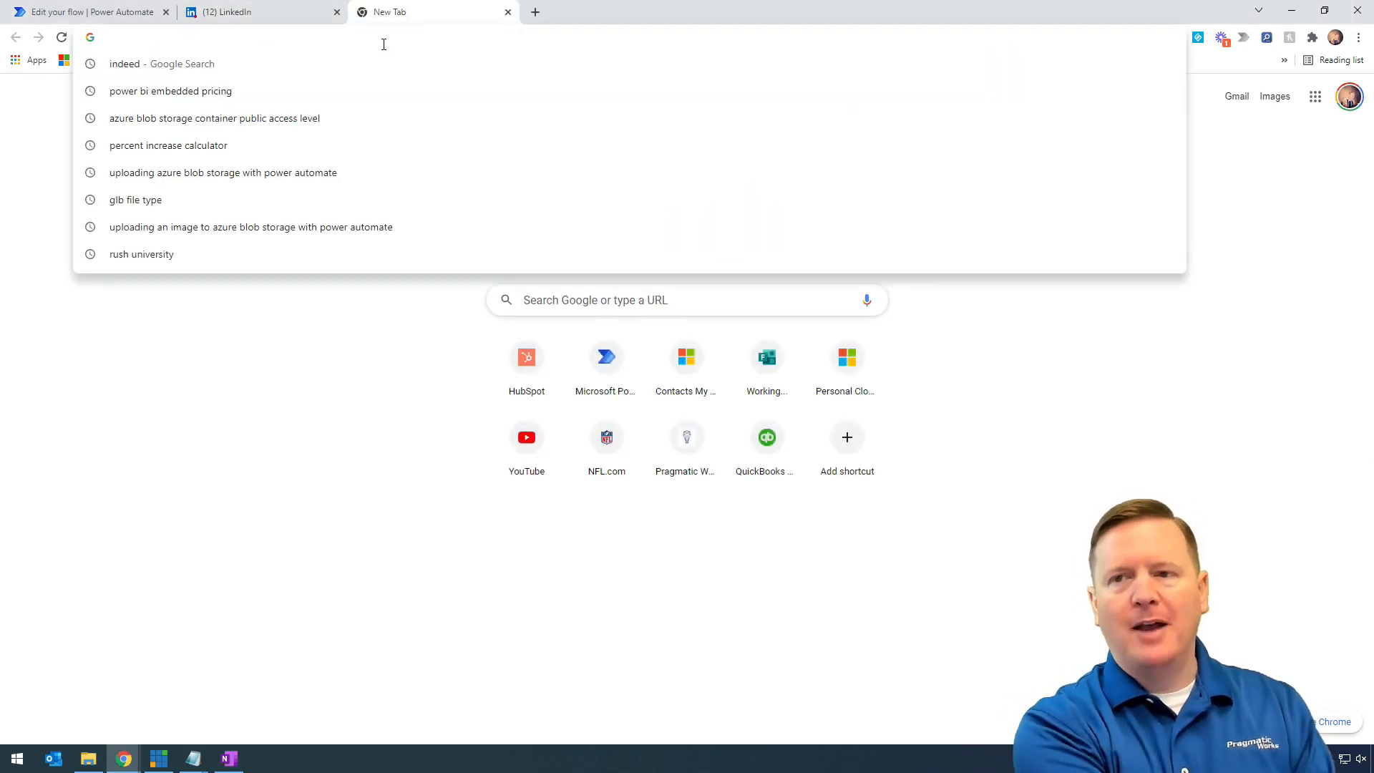
pyautogui.write('portal.azure.com')
pyautogui.press('Return')
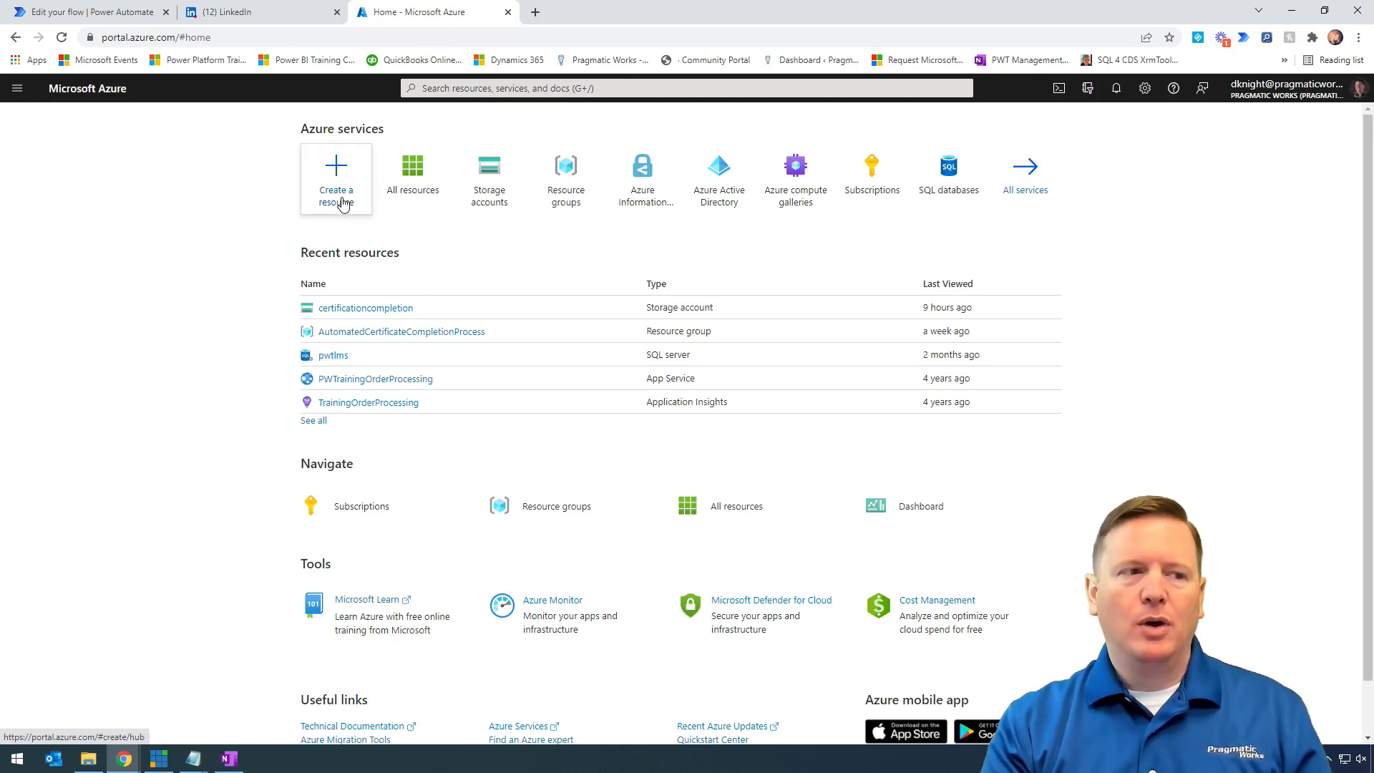
pyautogui.click(342, 204)
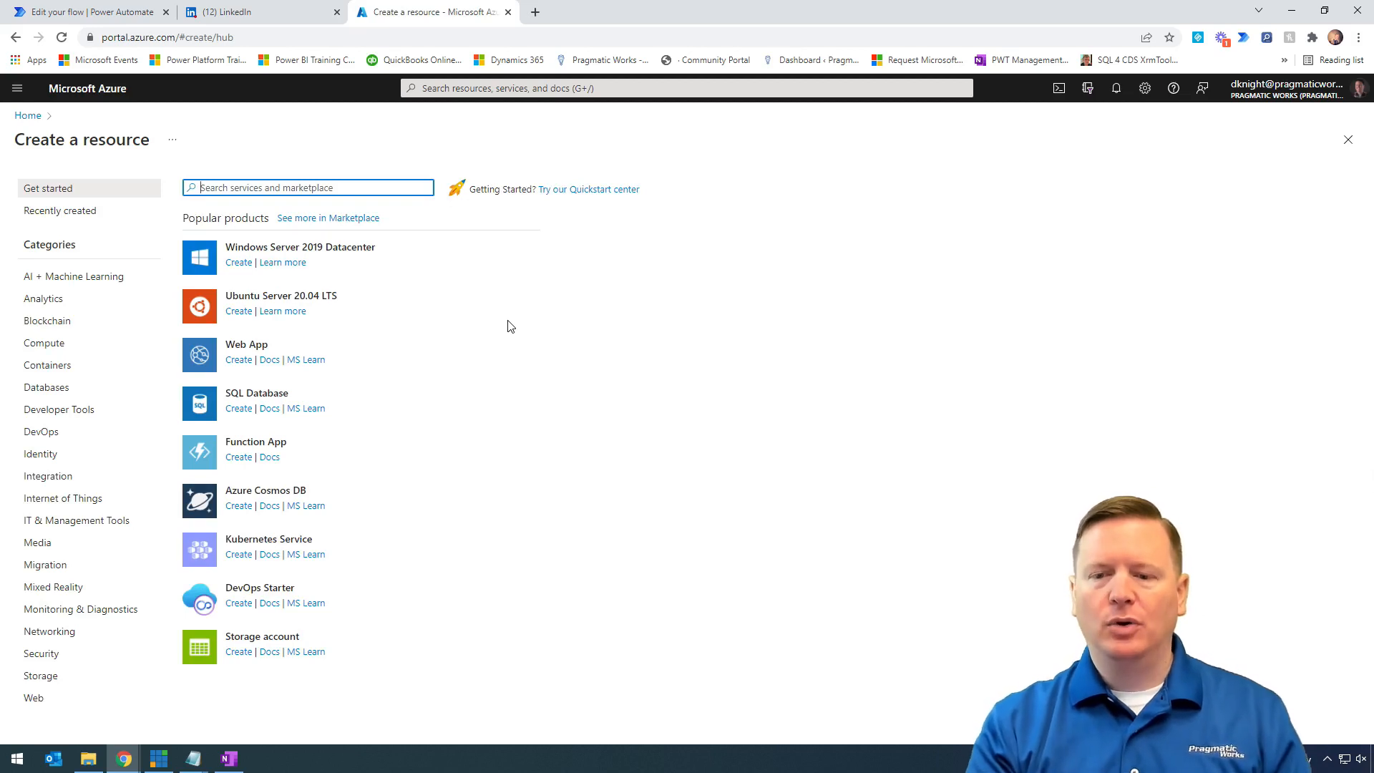
pyautogui.moveTo(410, 610)
pyautogui.mouseDown()
pyautogui.moveTo(230, 651)
pyautogui.moveTo(171, 682)
pyautogui.mouseUp()
pyautogui.moveTo(385, 617); pyautogui.dragTo(516, 586)
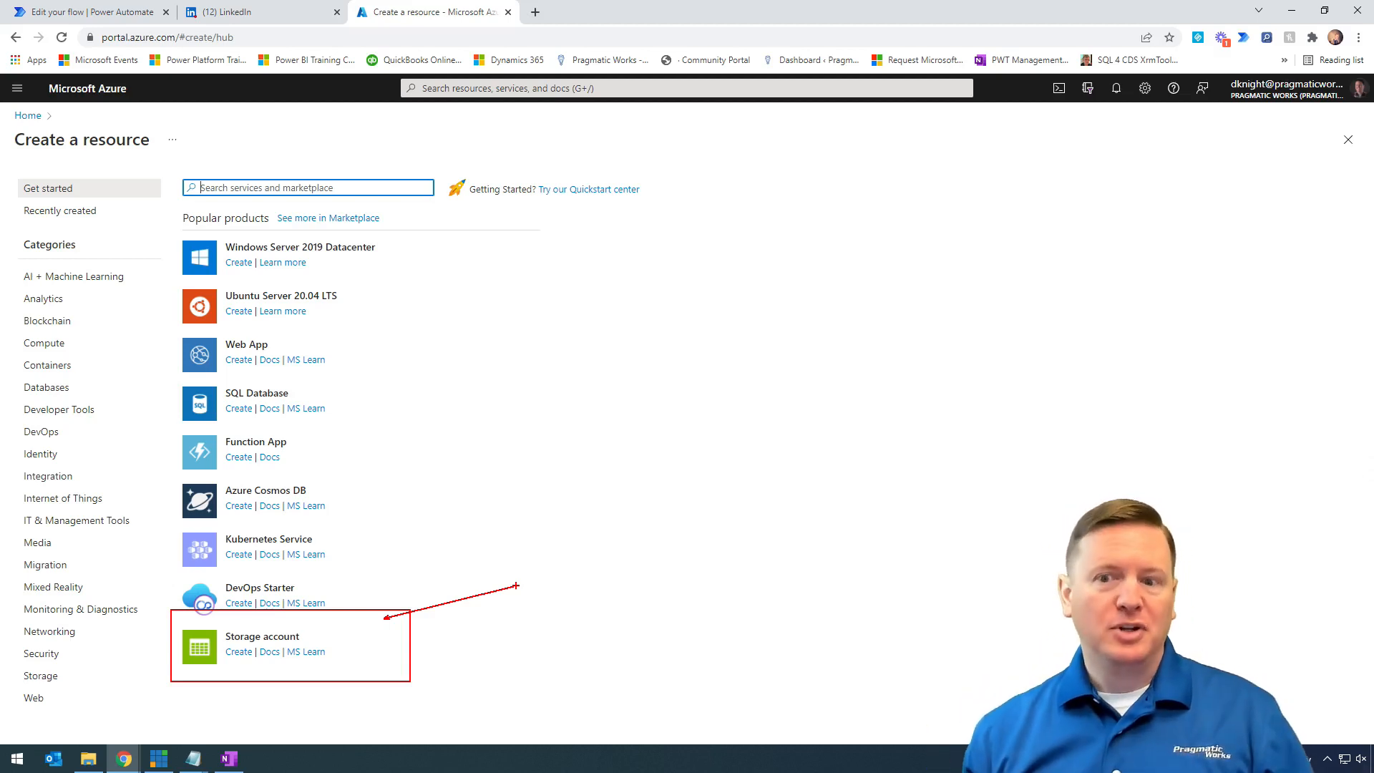
pyautogui.press('Escape')
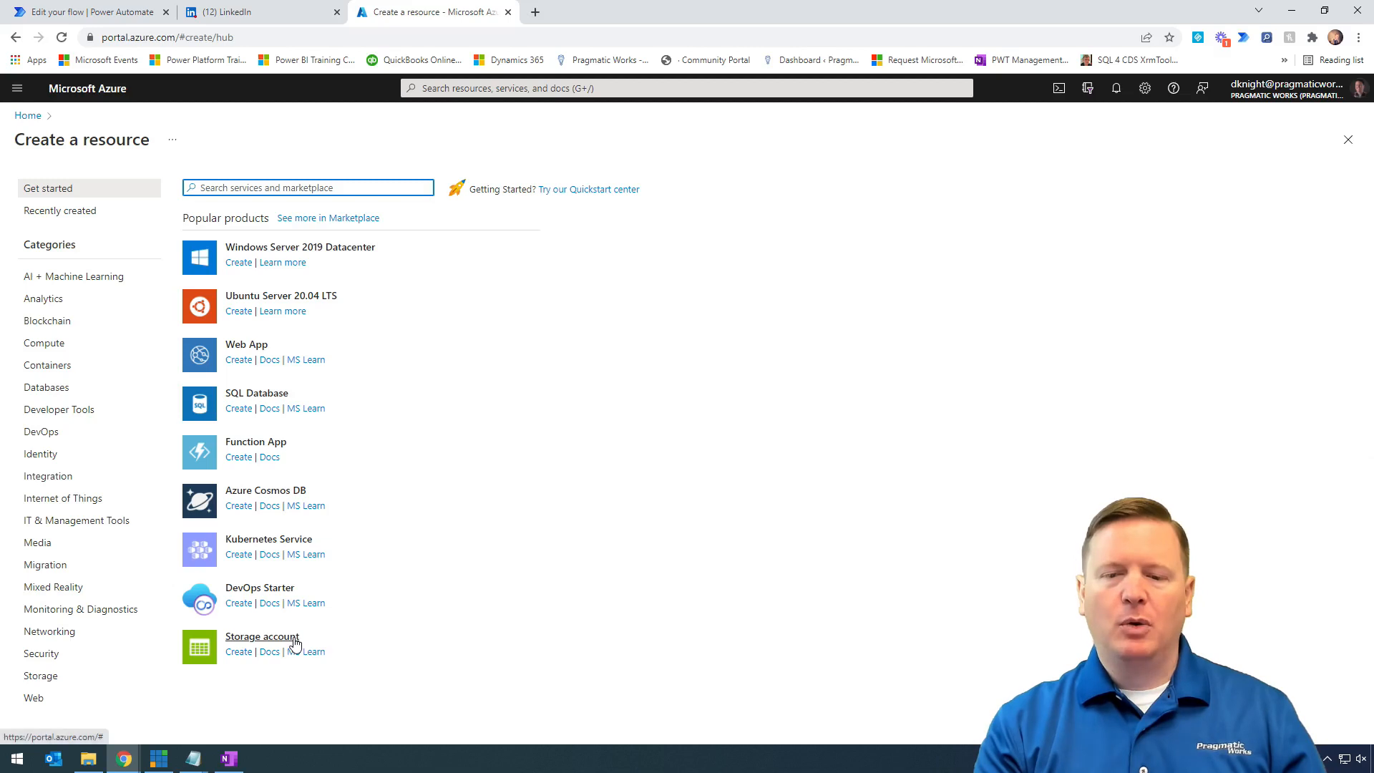
# - Open Create a storage account and highlight the PWTraining Subscription row
pyautogui.click(294, 644)
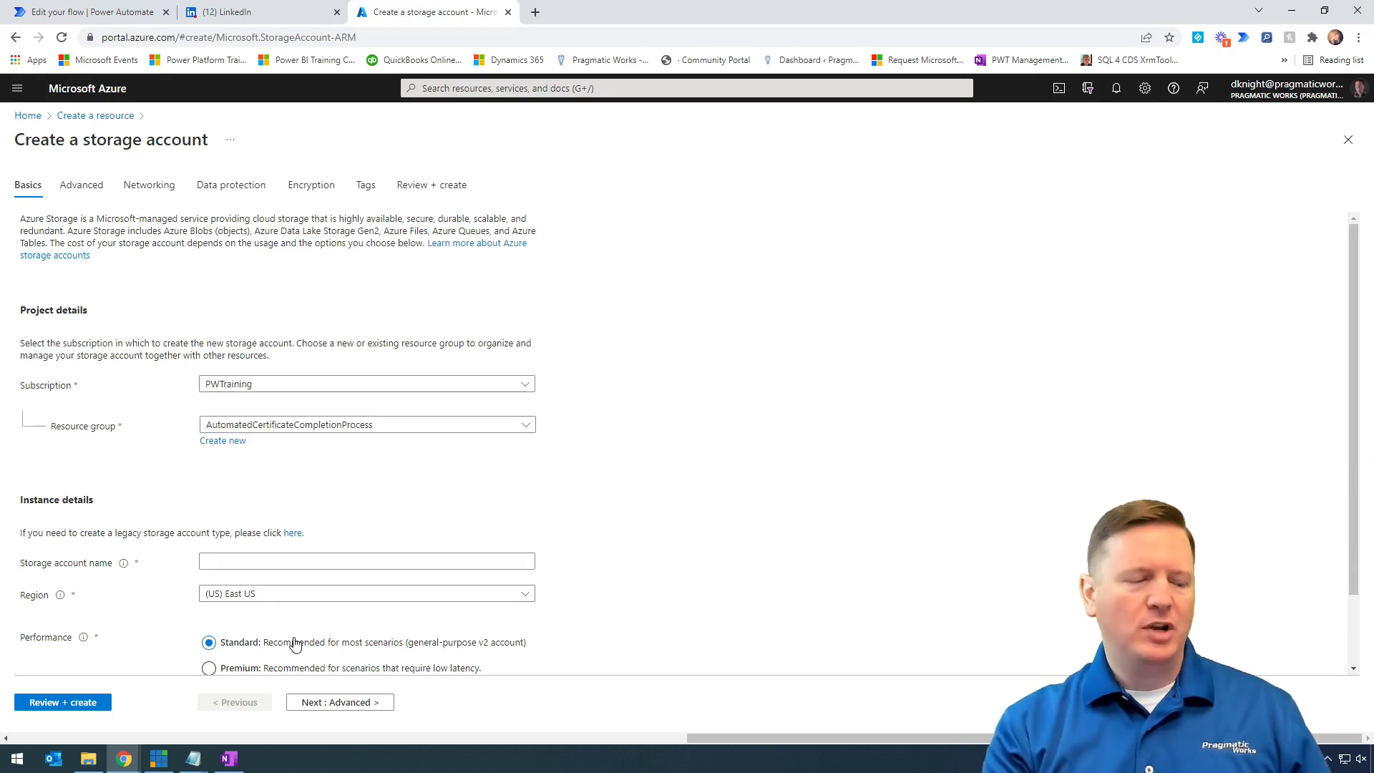
pyautogui.moveTo(9, 358)
pyautogui.mouseDown()
pyautogui.moveTo(463, 411)
pyautogui.moveTo(555, 394)
pyautogui.mouseUp()
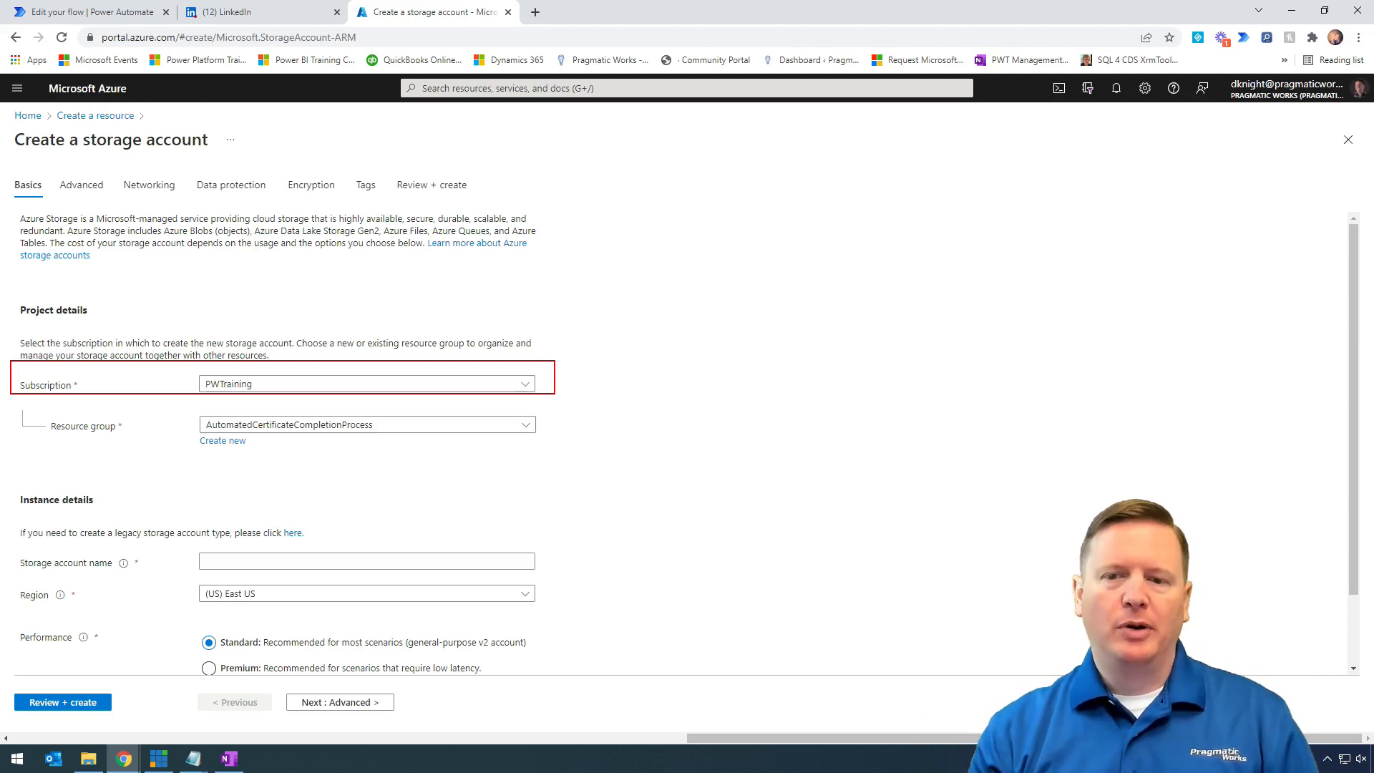
pyautogui.press('Escape')
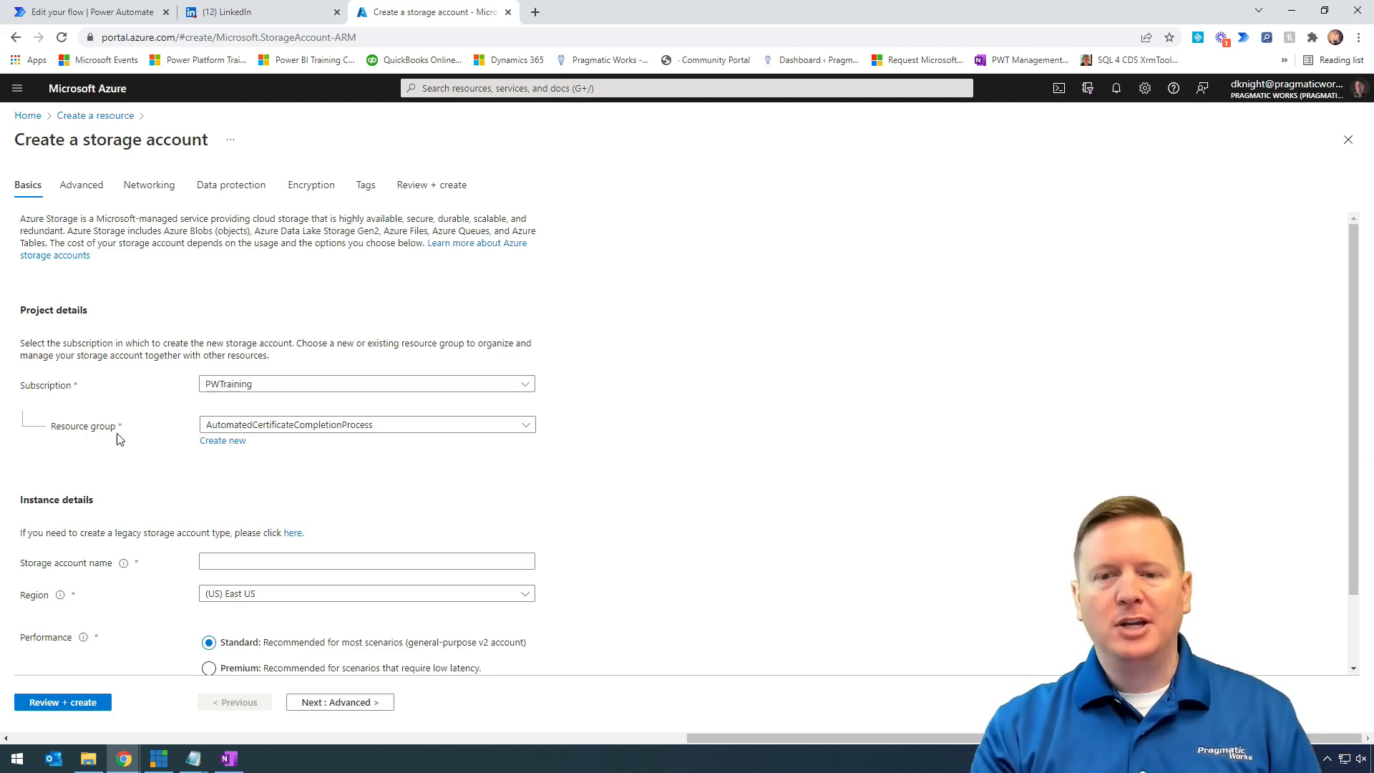
# - Create a new resource group named YouTubeCertificationExample
pyautogui.click(225, 445)
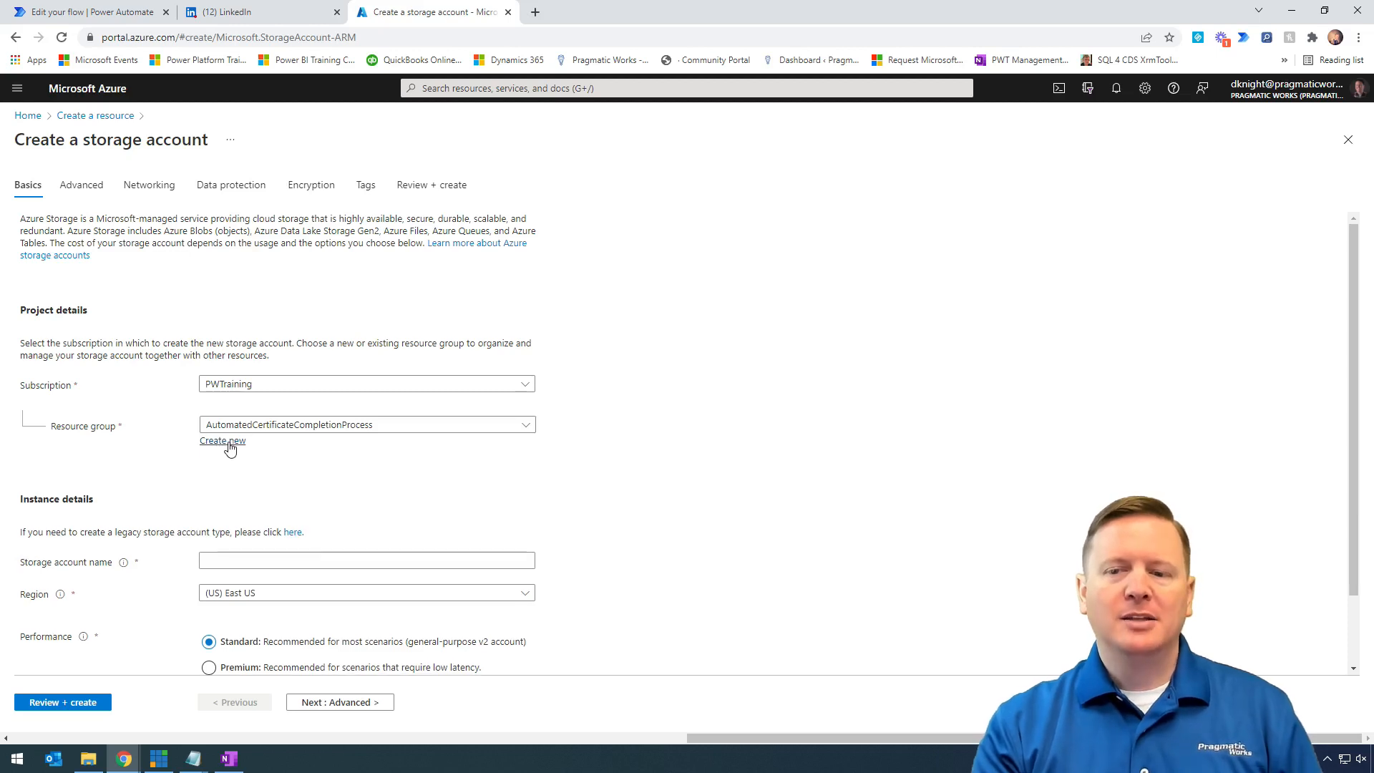
pyautogui.write('YouTube')
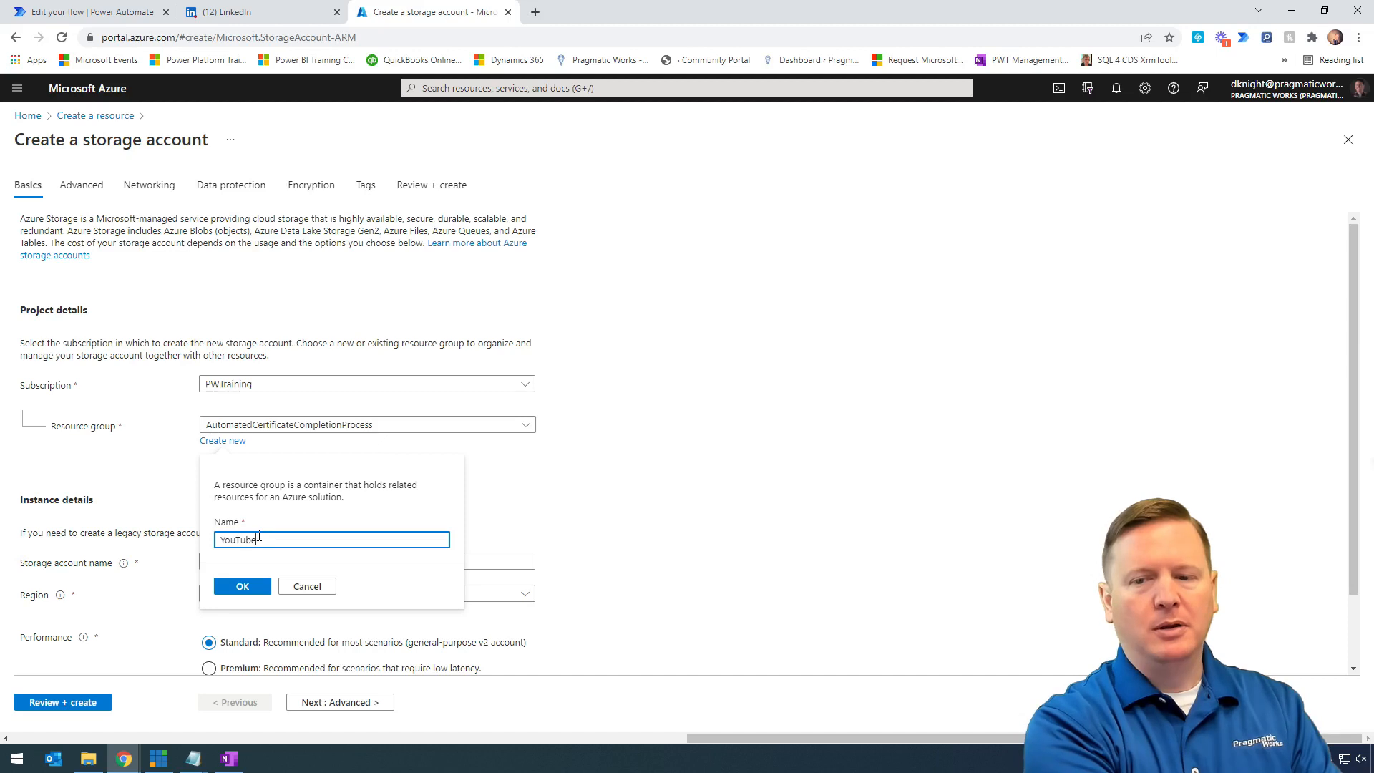
pyautogui.write('Certifc')
pyautogui.press('BackSpace')
pyautogui.press('BackSpace')
pyautogui.press('BackSpace')
pyautogui.press('BackSpace')
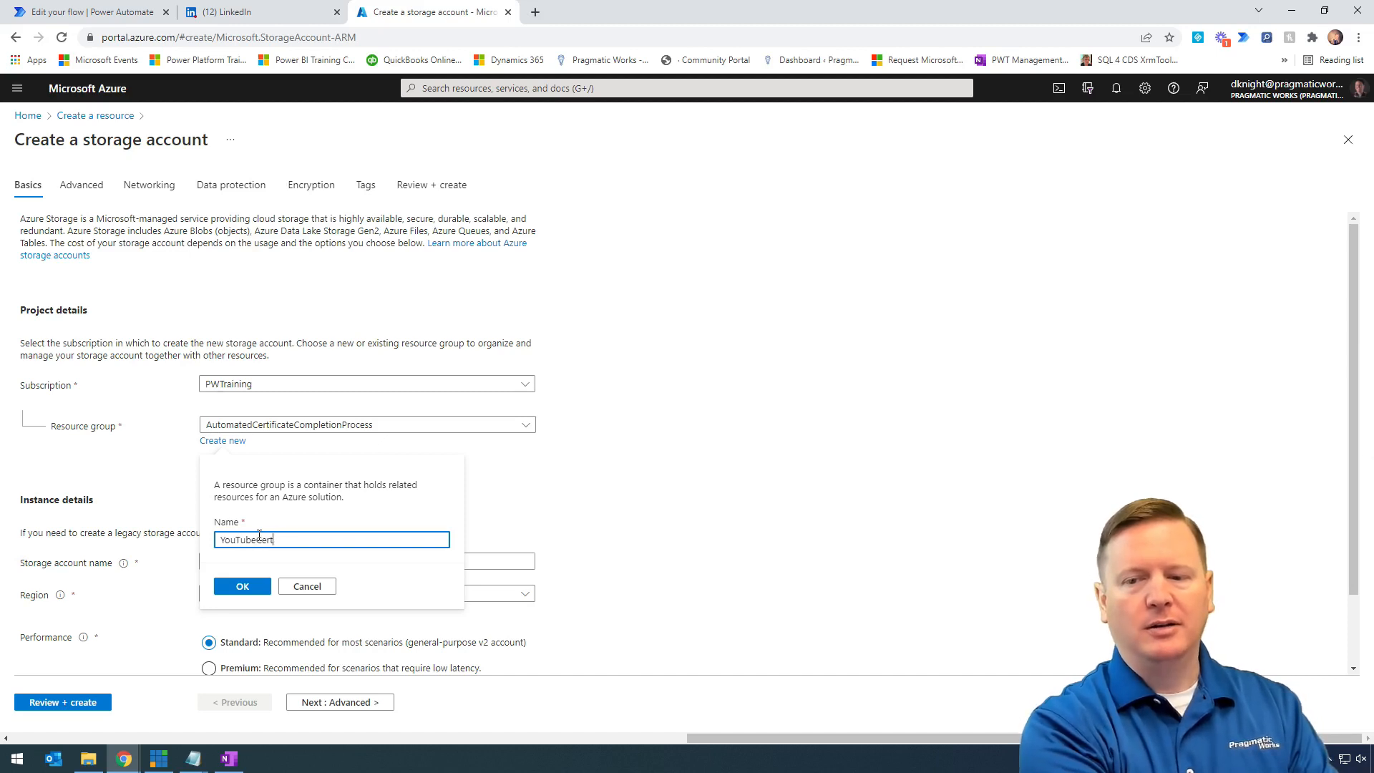
pyautogui.write('tificationExample')
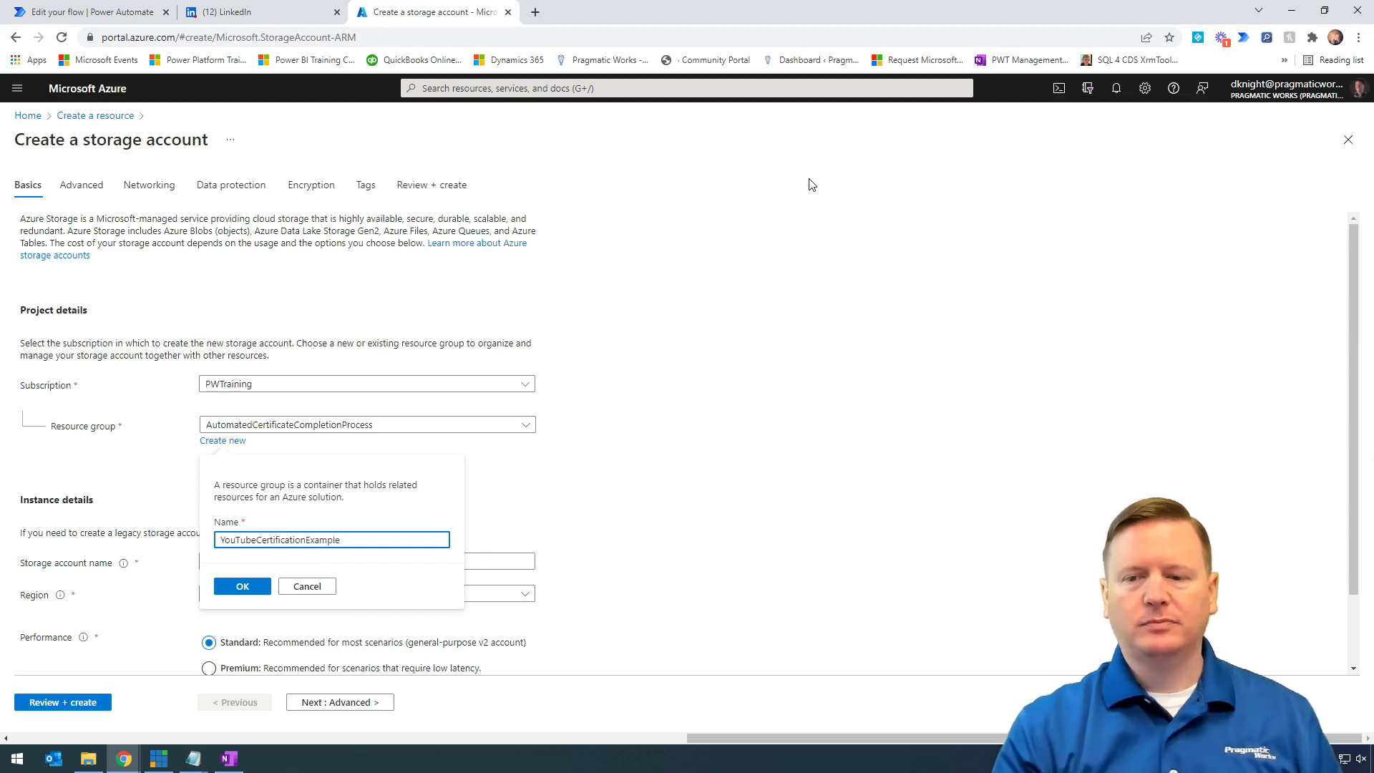
pyautogui.click(251, 595)
# - Name the storage account youtubecertification
pyautogui.scroll(-1, 316, 493)
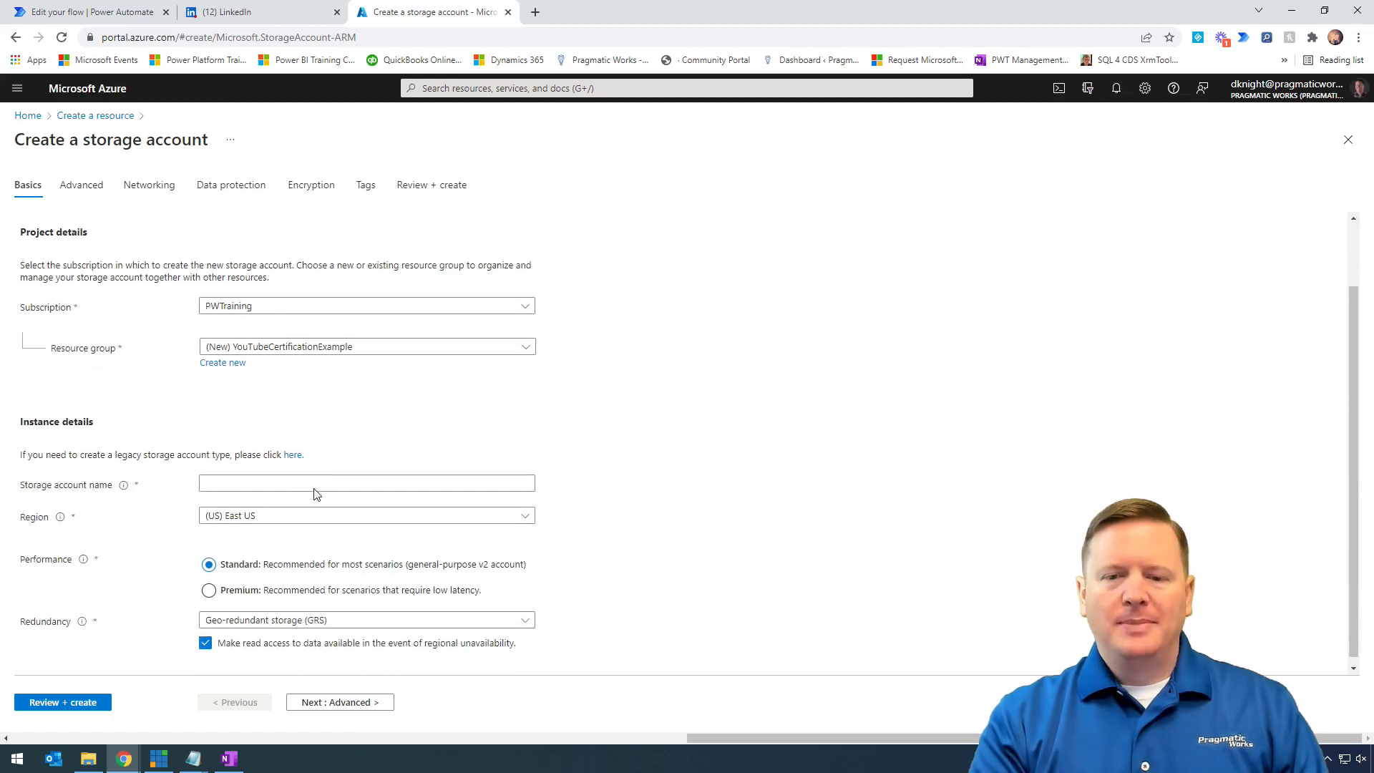
pyautogui.click(219, 480)
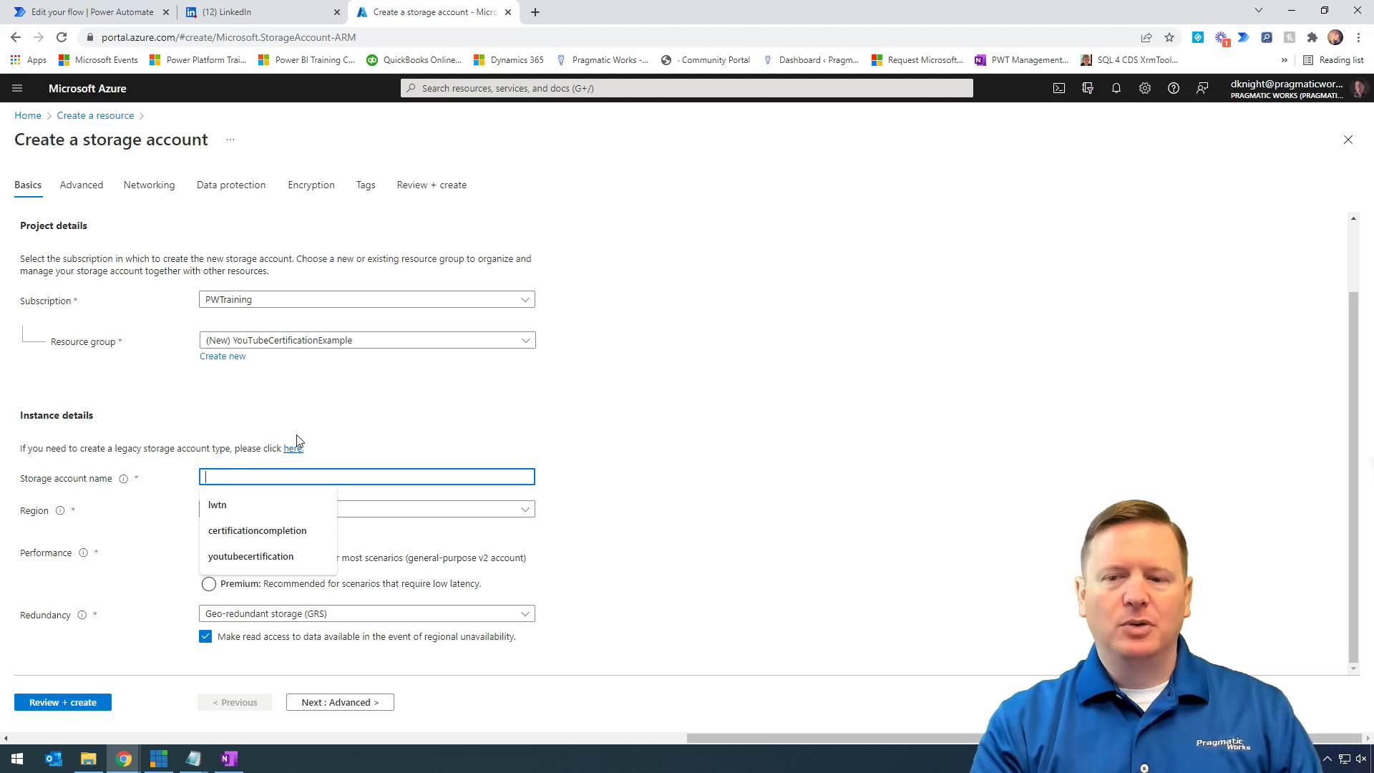
pyautogui.click(304, 432)
pyautogui.click(247, 481)
pyautogui.write('asd df')
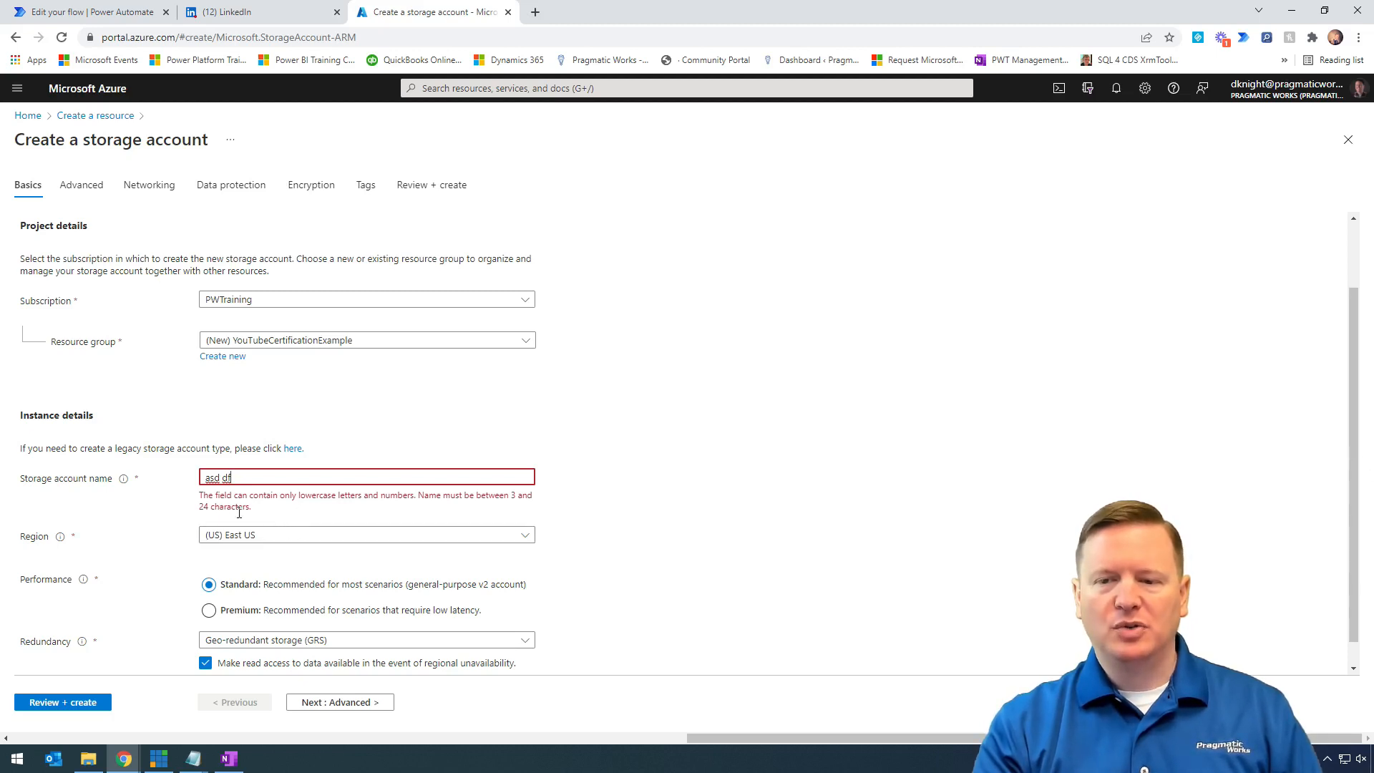
pyautogui.moveTo(258, 475); pyautogui.dragTo(181, 485)
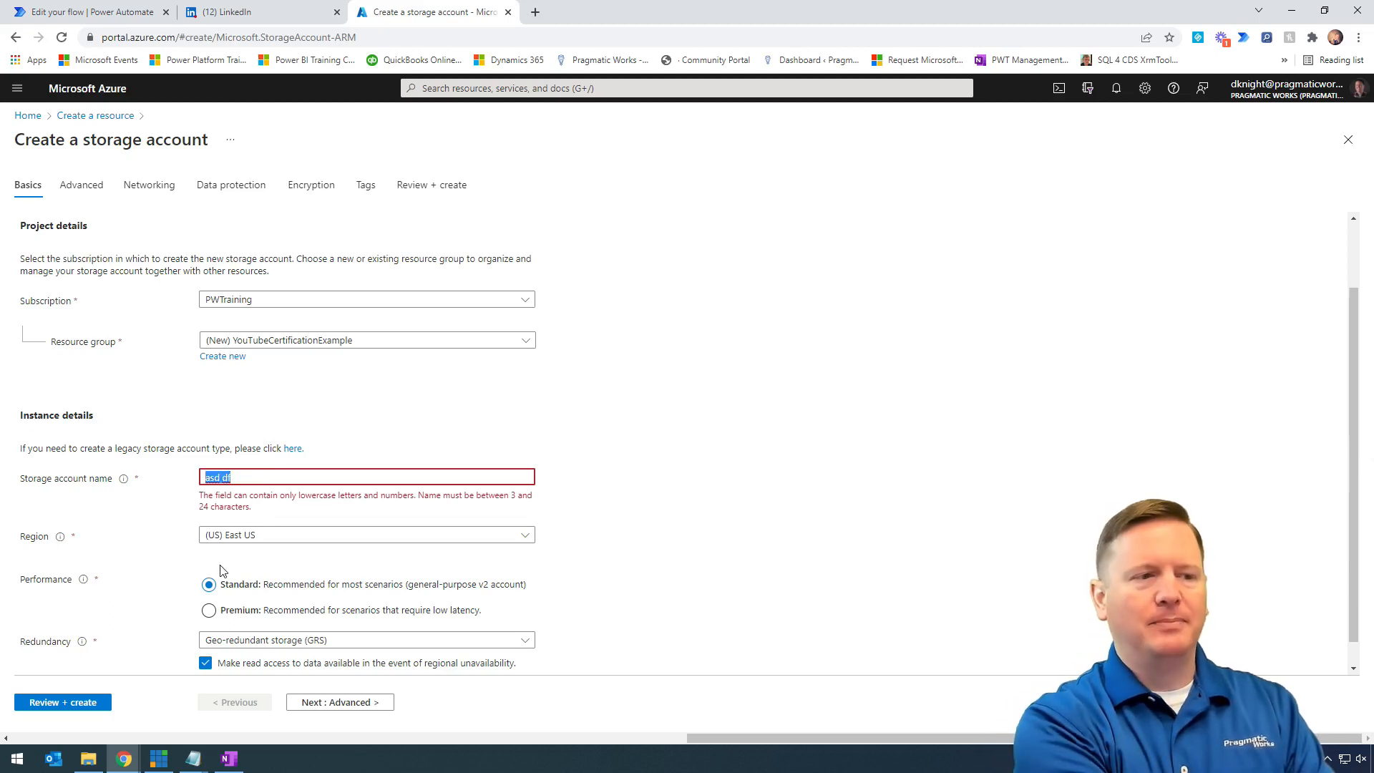
pyautogui.write('youtubecertification')
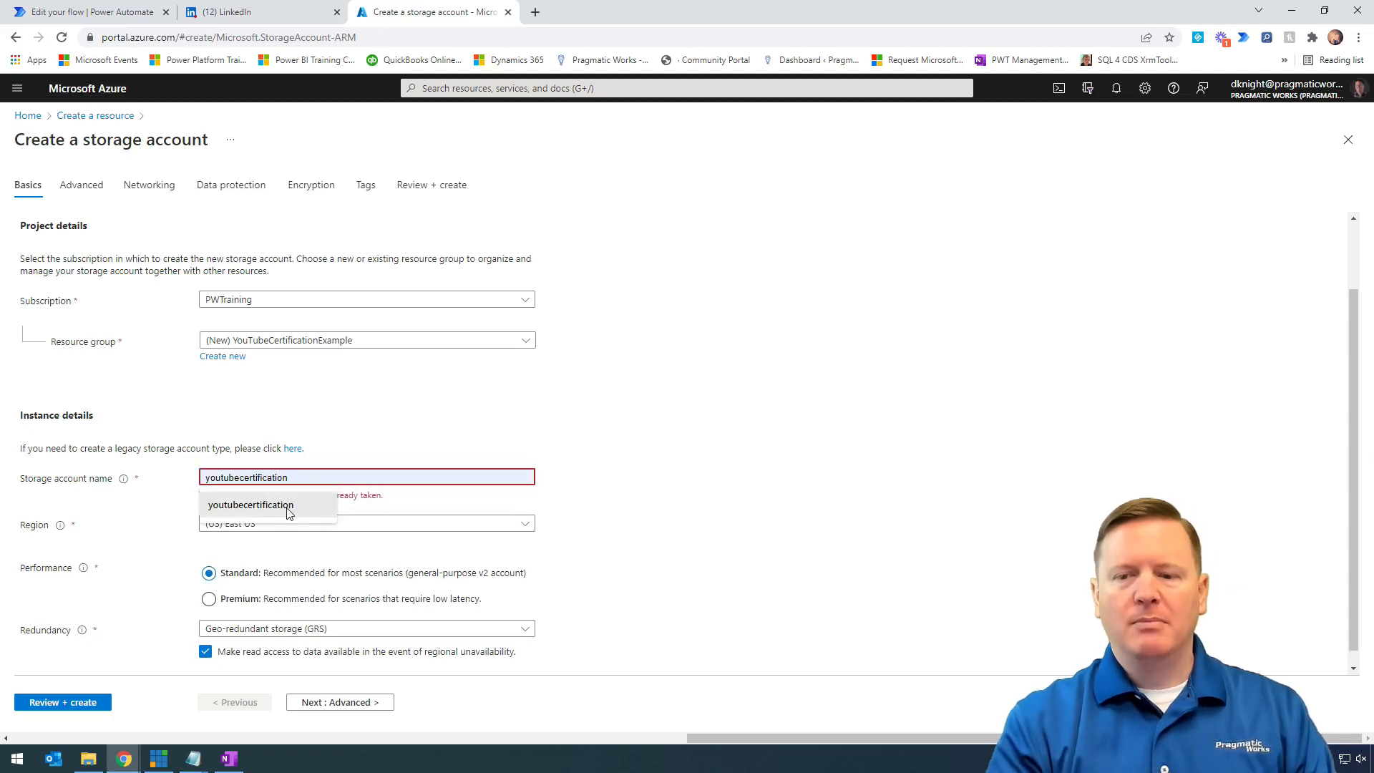
pyautogui.click(288, 508)
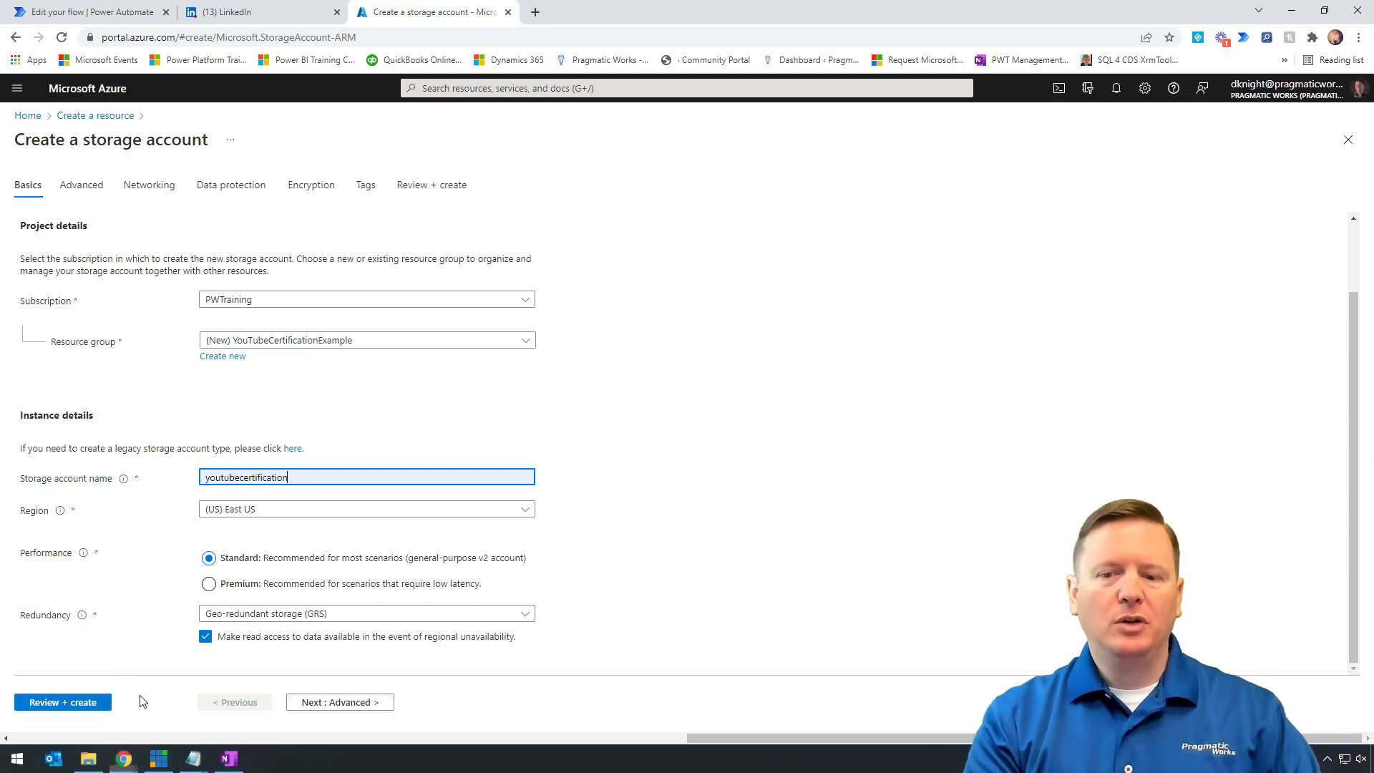
# - Review and create the youtubecertification storage account, then wait for the deployment to complete
pyautogui.click(102, 704)
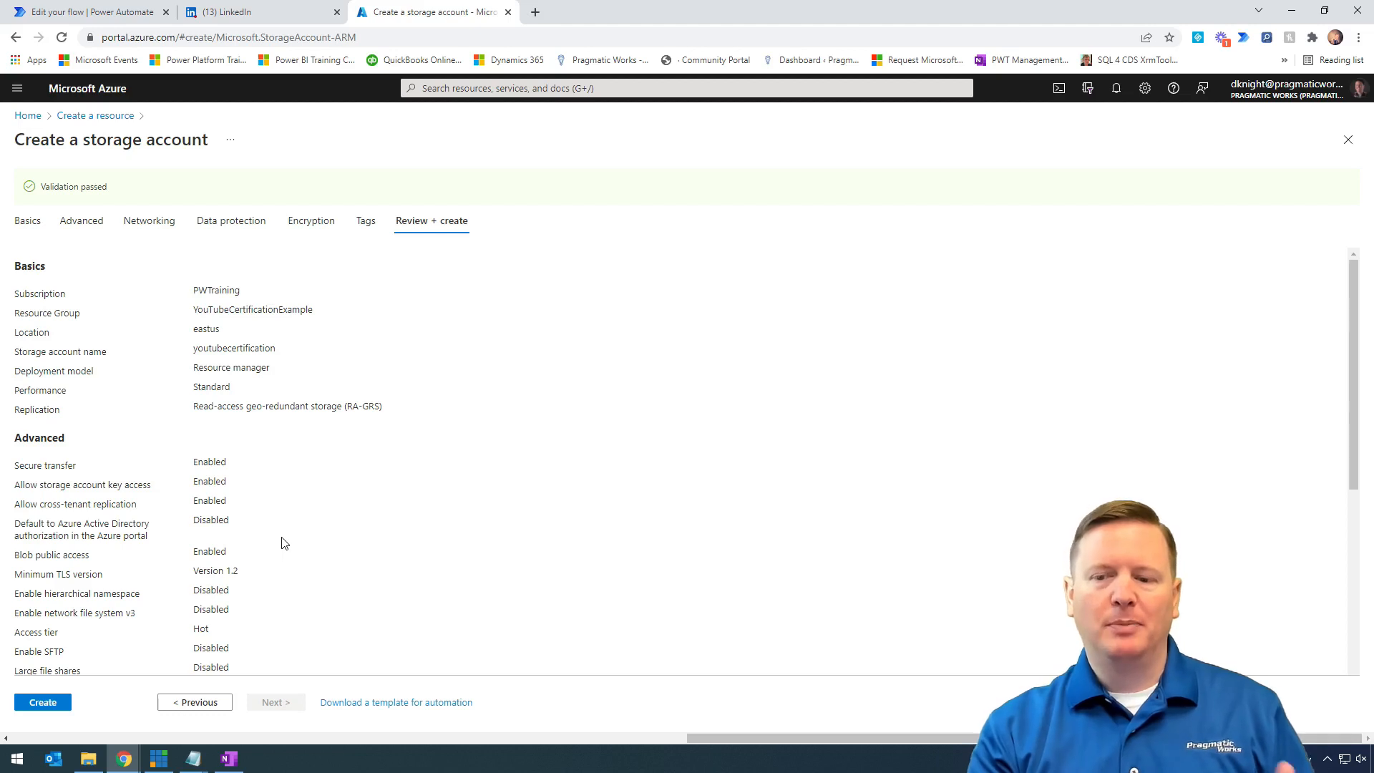
pyautogui.click(49, 705)
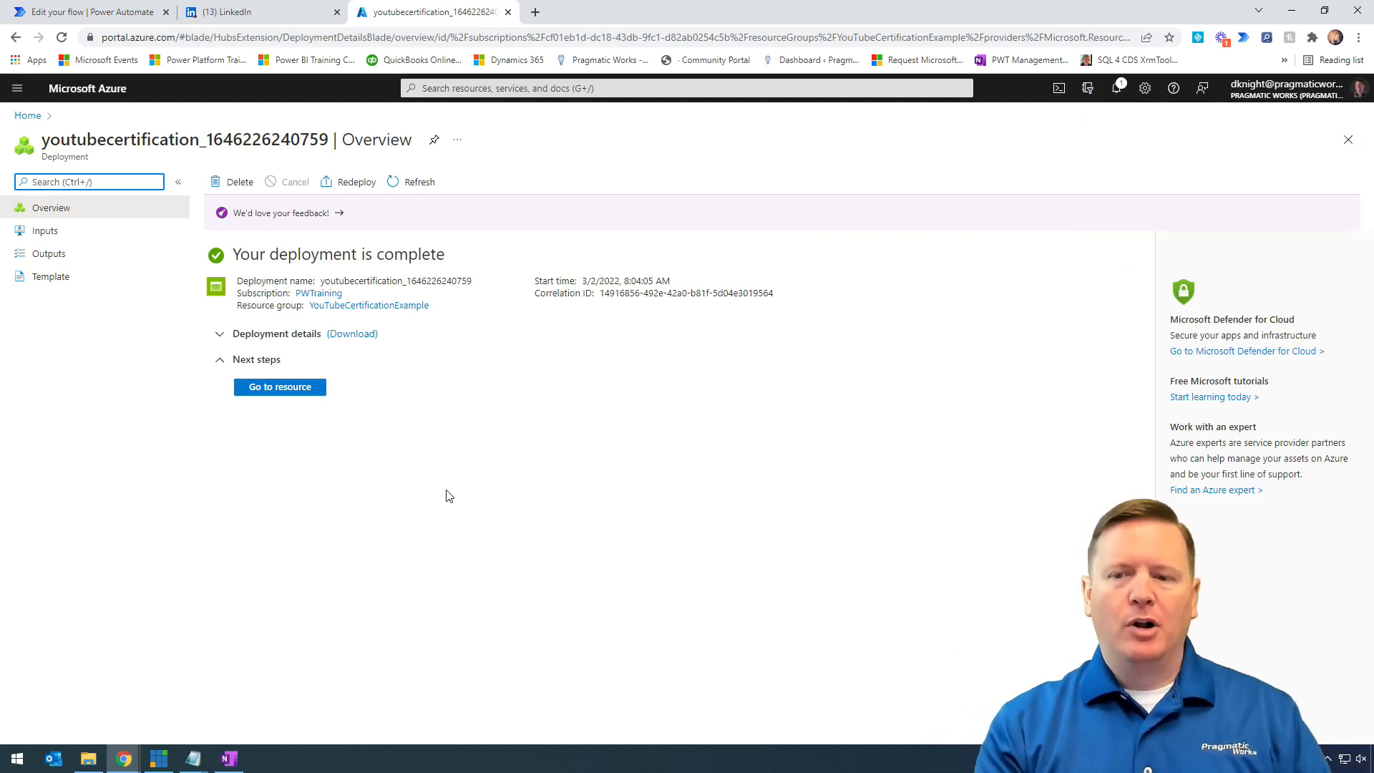
pyautogui.hotkey('ctrl', '2')
pyautogui.moveTo(357, 360)
pyautogui.mouseDown()
pyautogui.moveTo(220, 414)
pyautogui.moveTo(202, 453)
pyautogui.mouseUp()
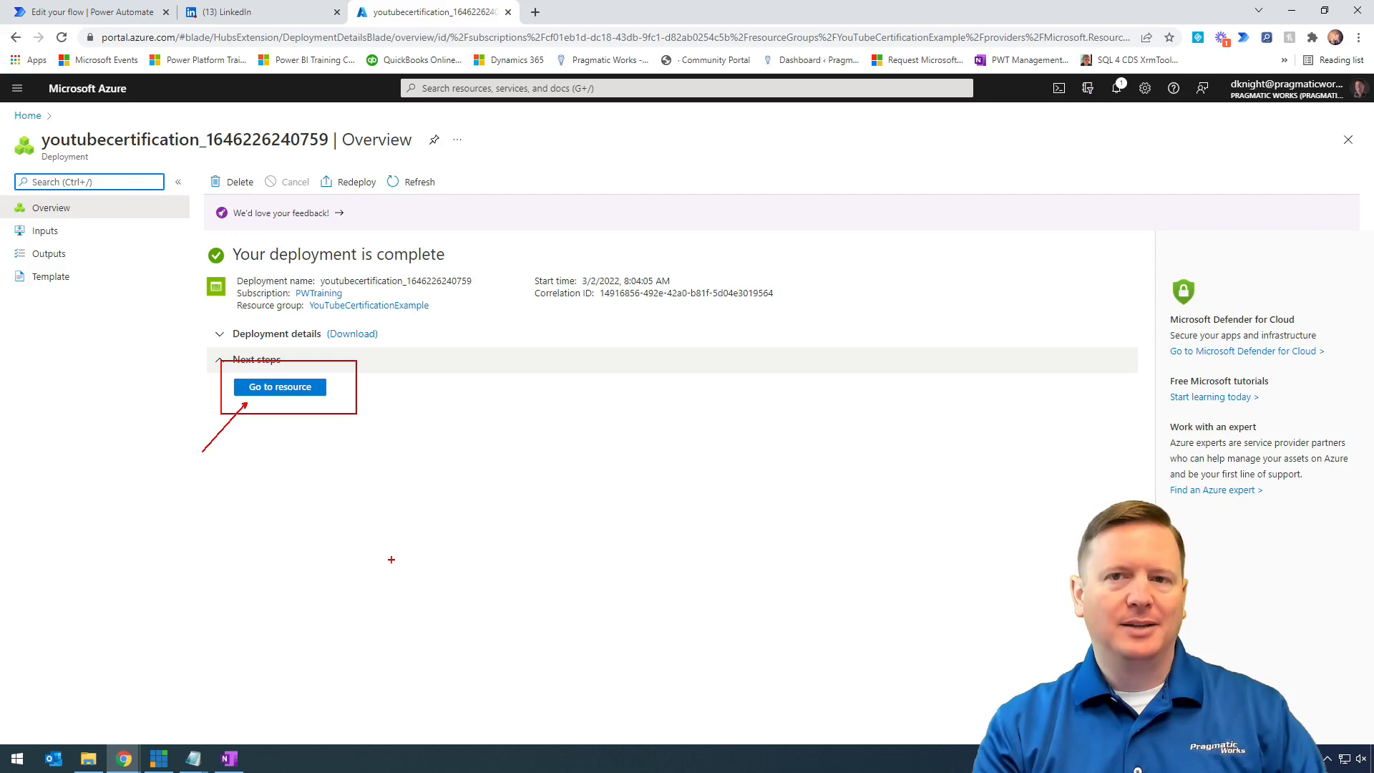
# - Go to the deployed youtubecertification storage account and list its containers
pyautogui.press('Escape')
pyautogui.click(302, 388)
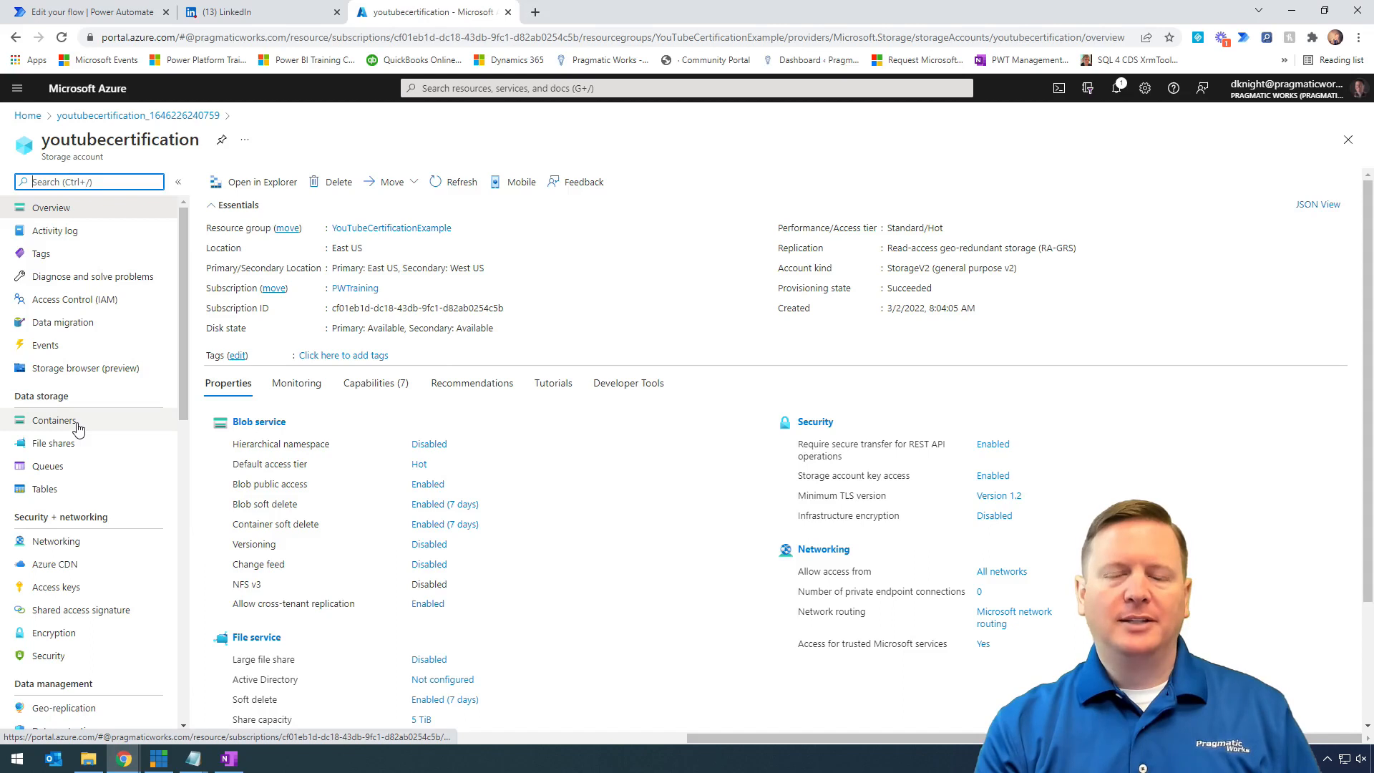
pyautogui.click(54, 421)
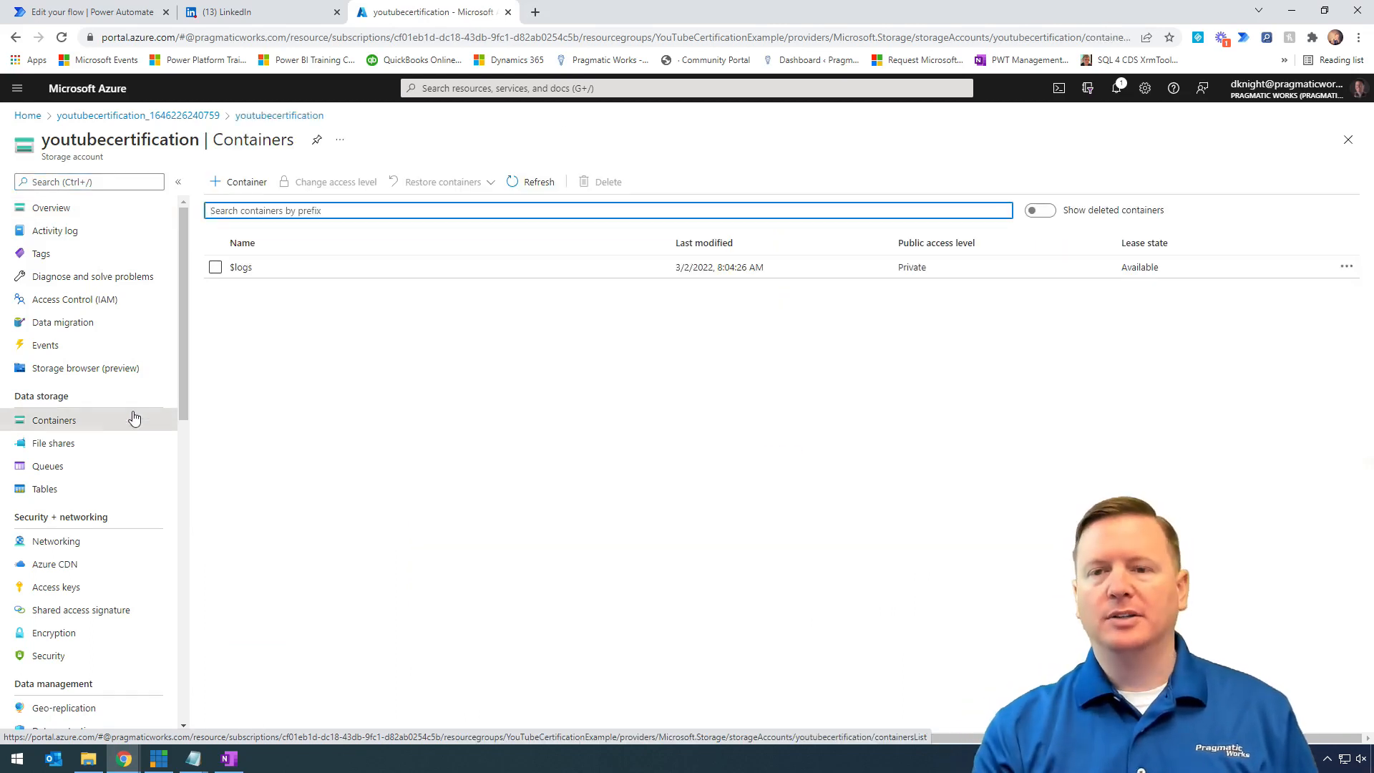
# - Open the New container pane from '+ Container' and focus its name field
pyautogui.click(245, 186)
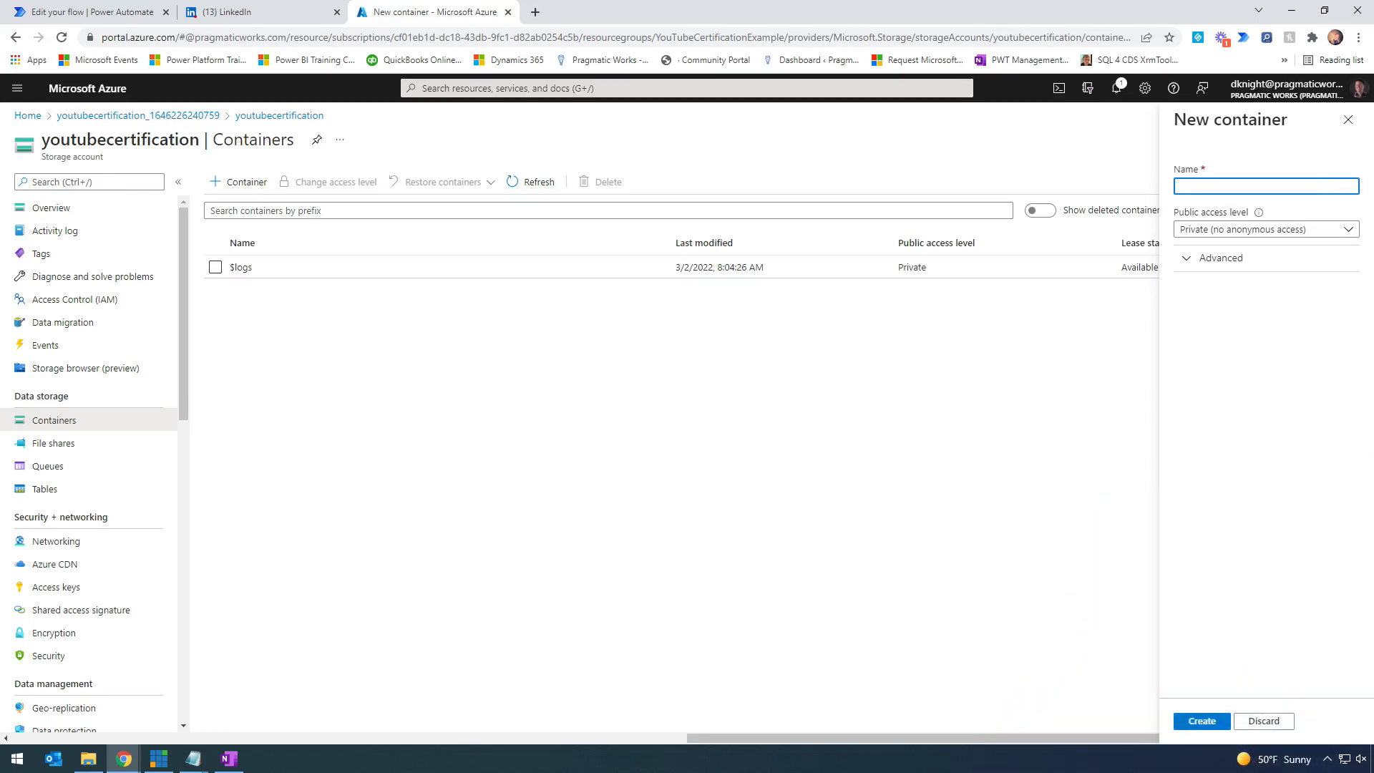
pyautogui.click(1318, 188)
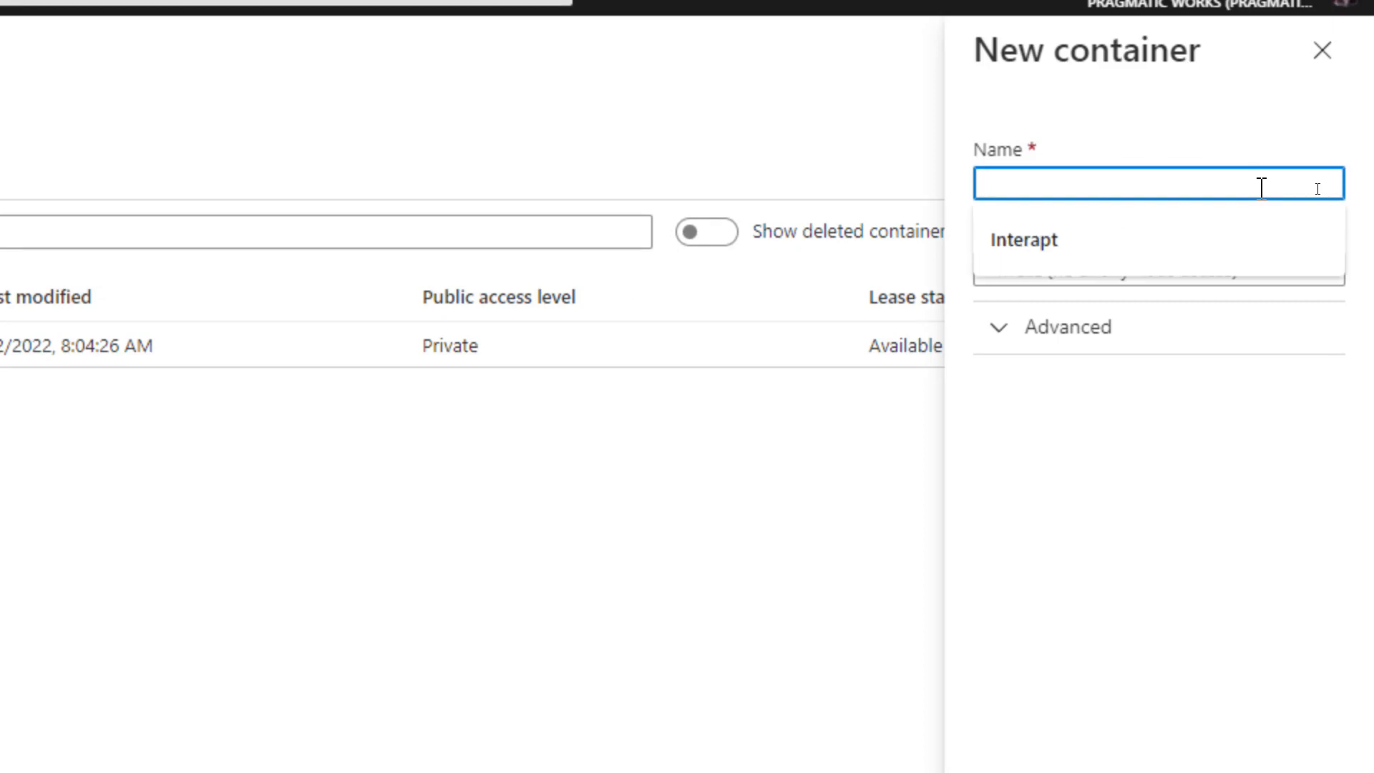
# - Create a 'certifications' container with Blob public access level and open it
pyautogui.click(1249, 97)
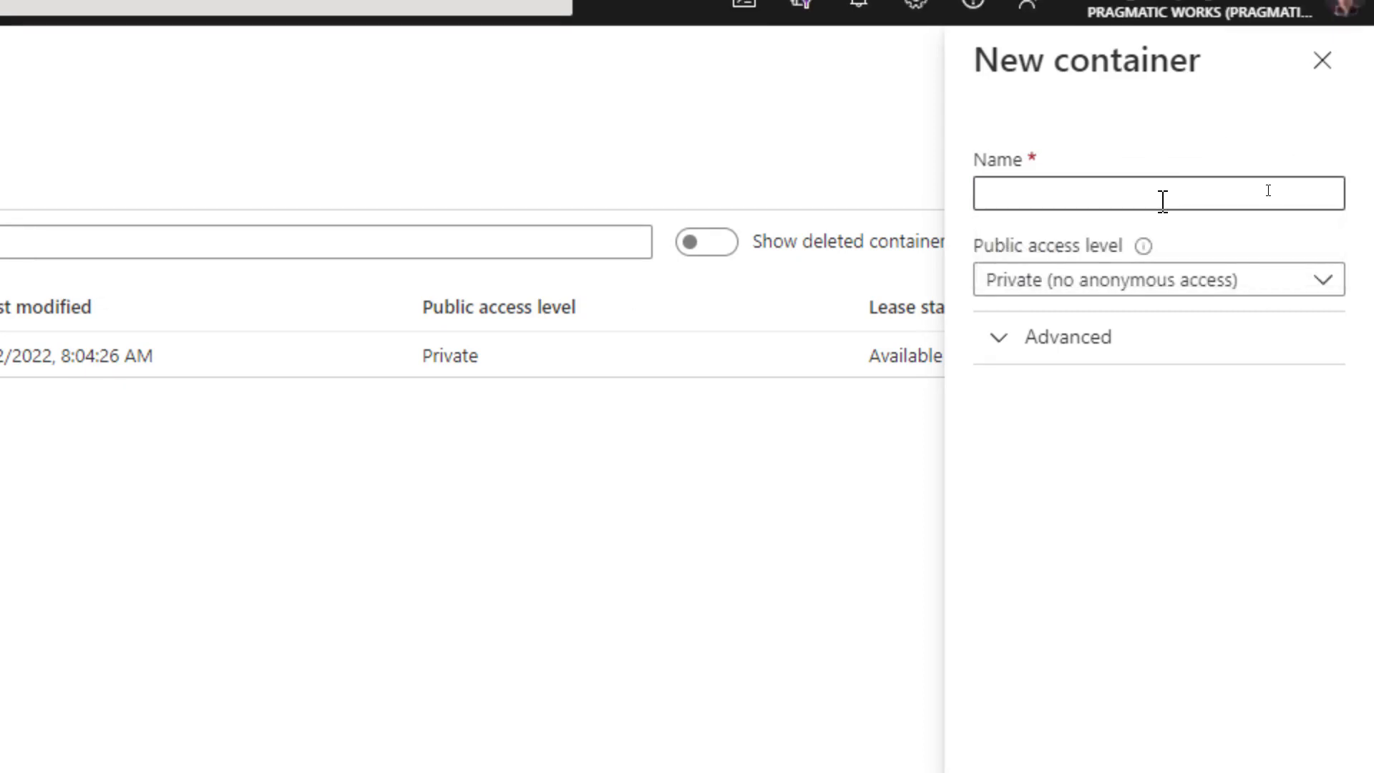
pyautogui.click(1163, 201)
pyautogui.write('certifications')
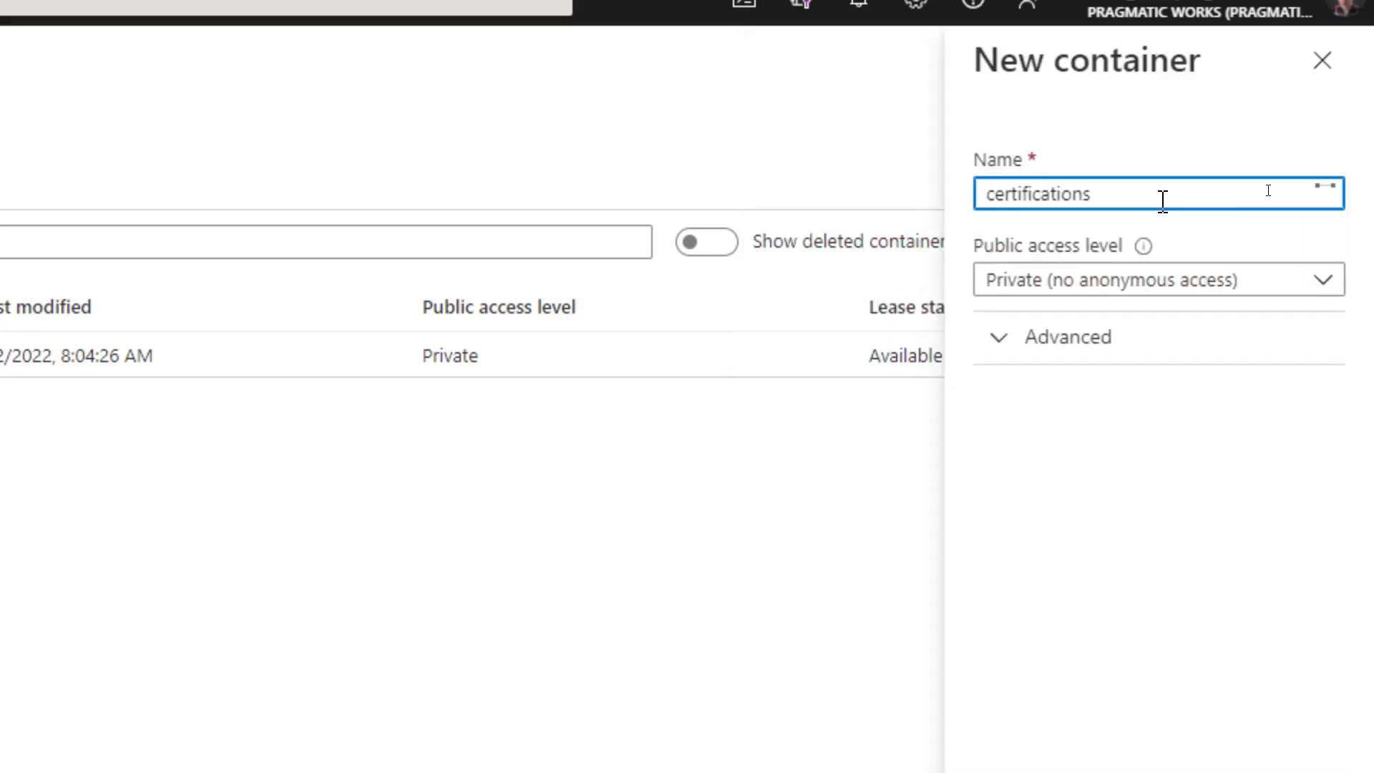
pyautogui.click(1056, 286)
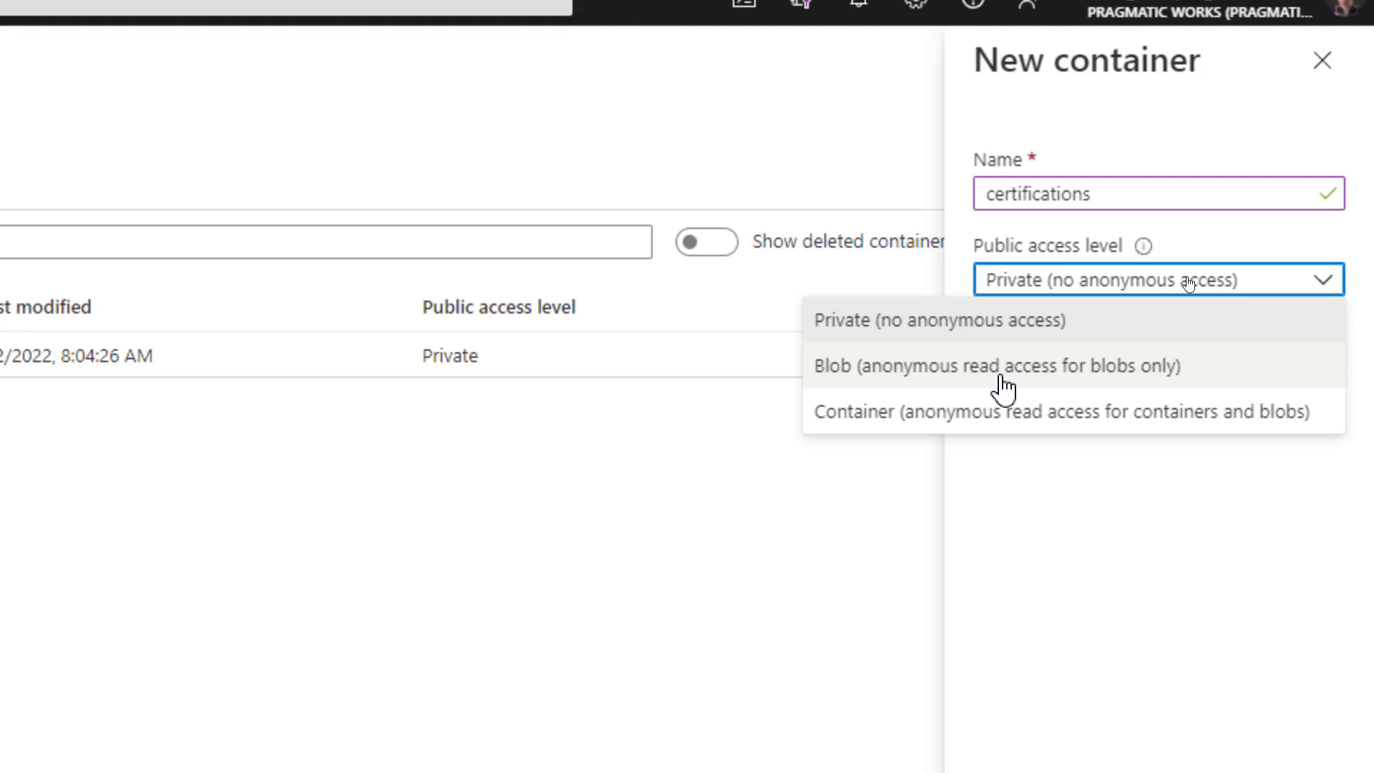
pyautogui.click(891, 373)
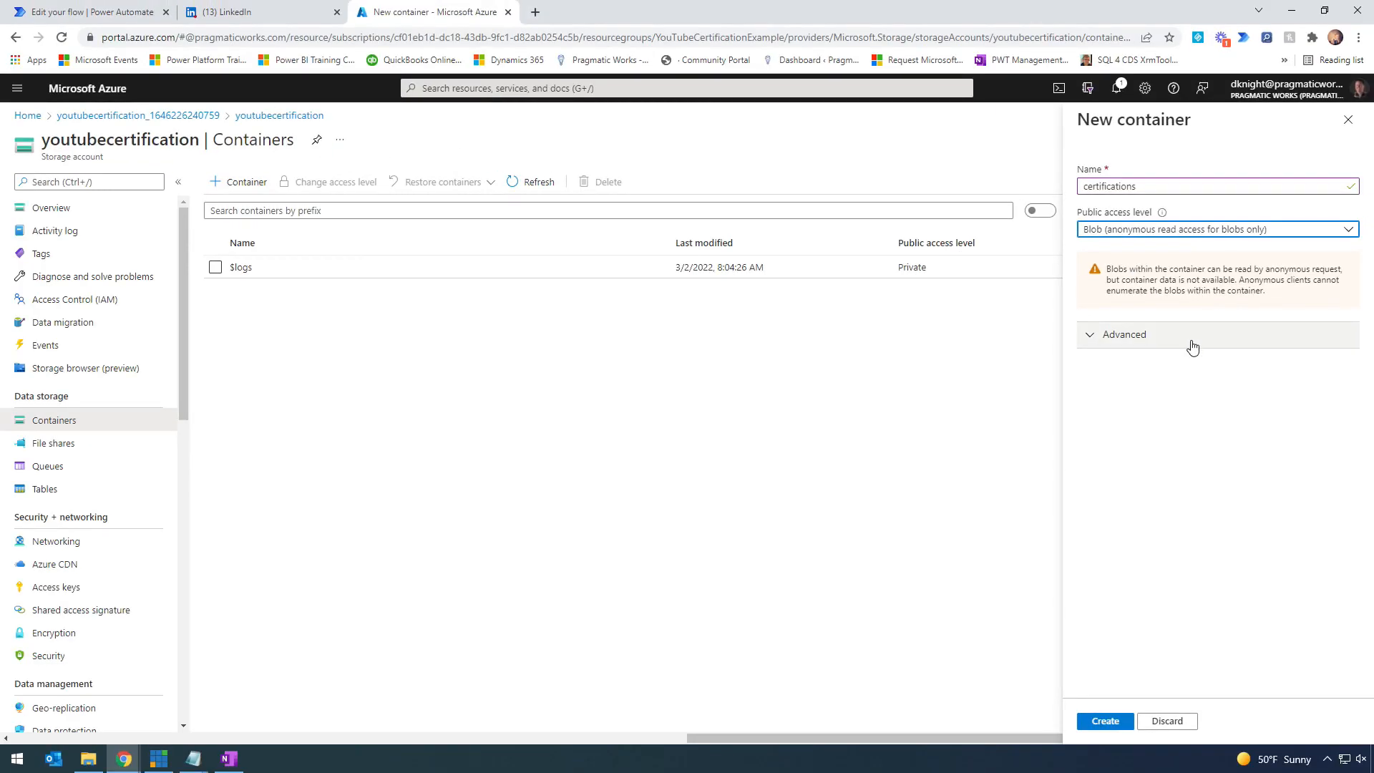
pyautogui.click(1105, 721)
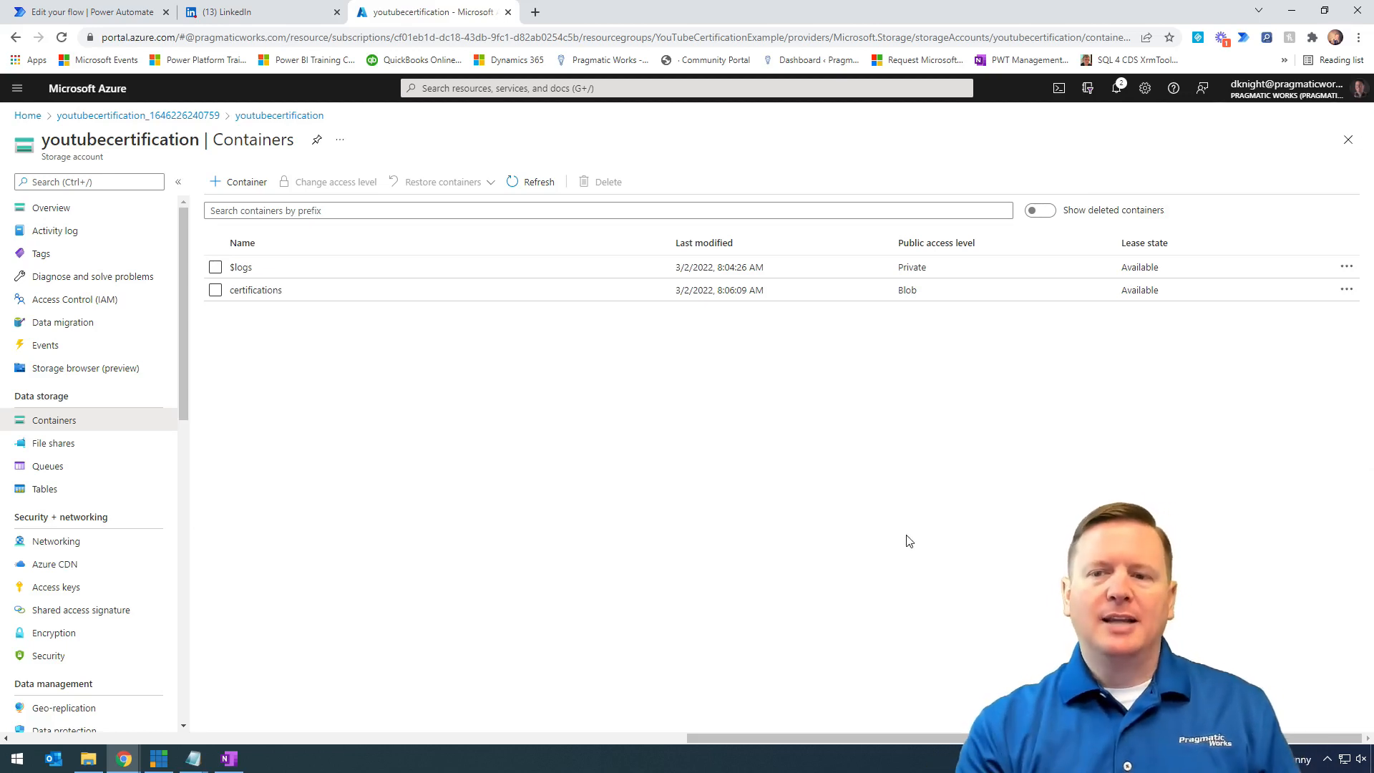
pyautogui.click(259, 294)
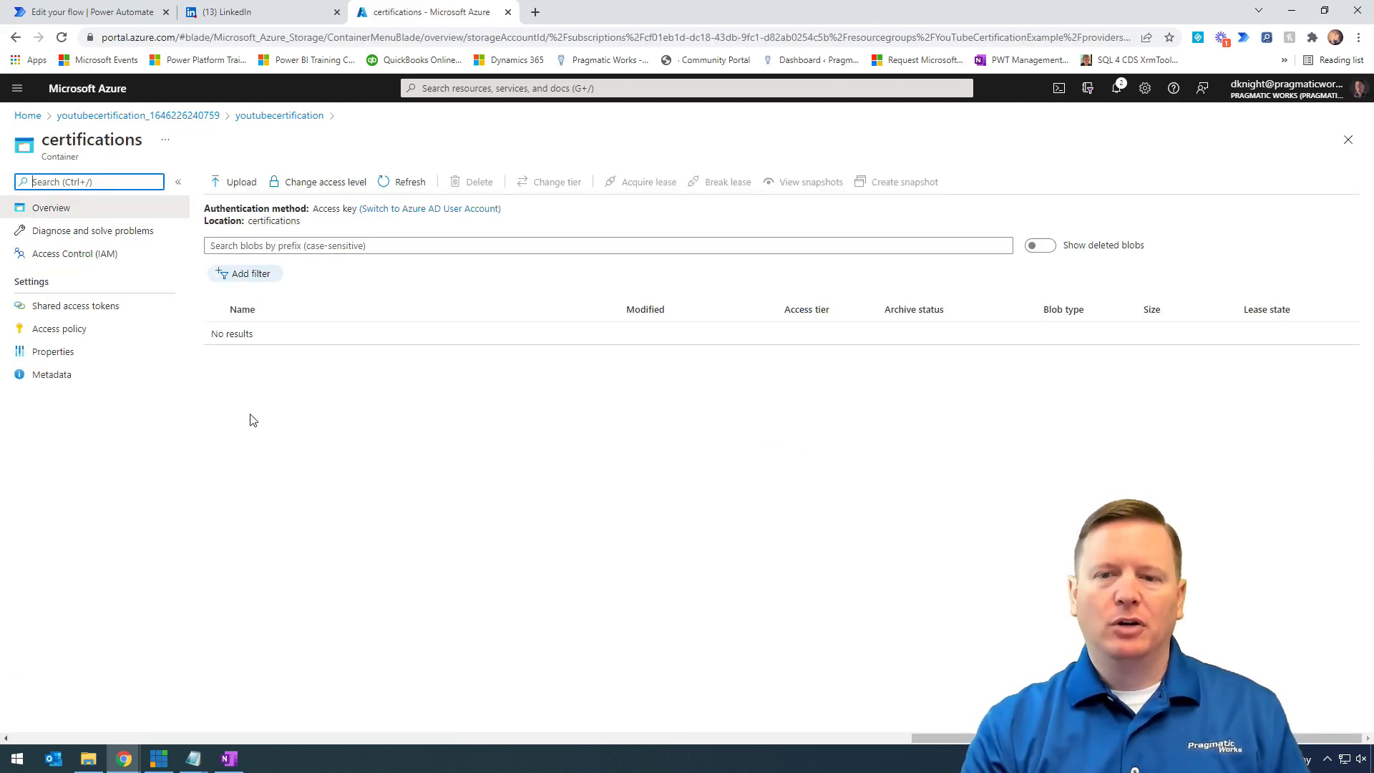
# - Check the certifications container's URL in Properties, then return to the youtubecertification storage account
pyautogui.click(105, 355)
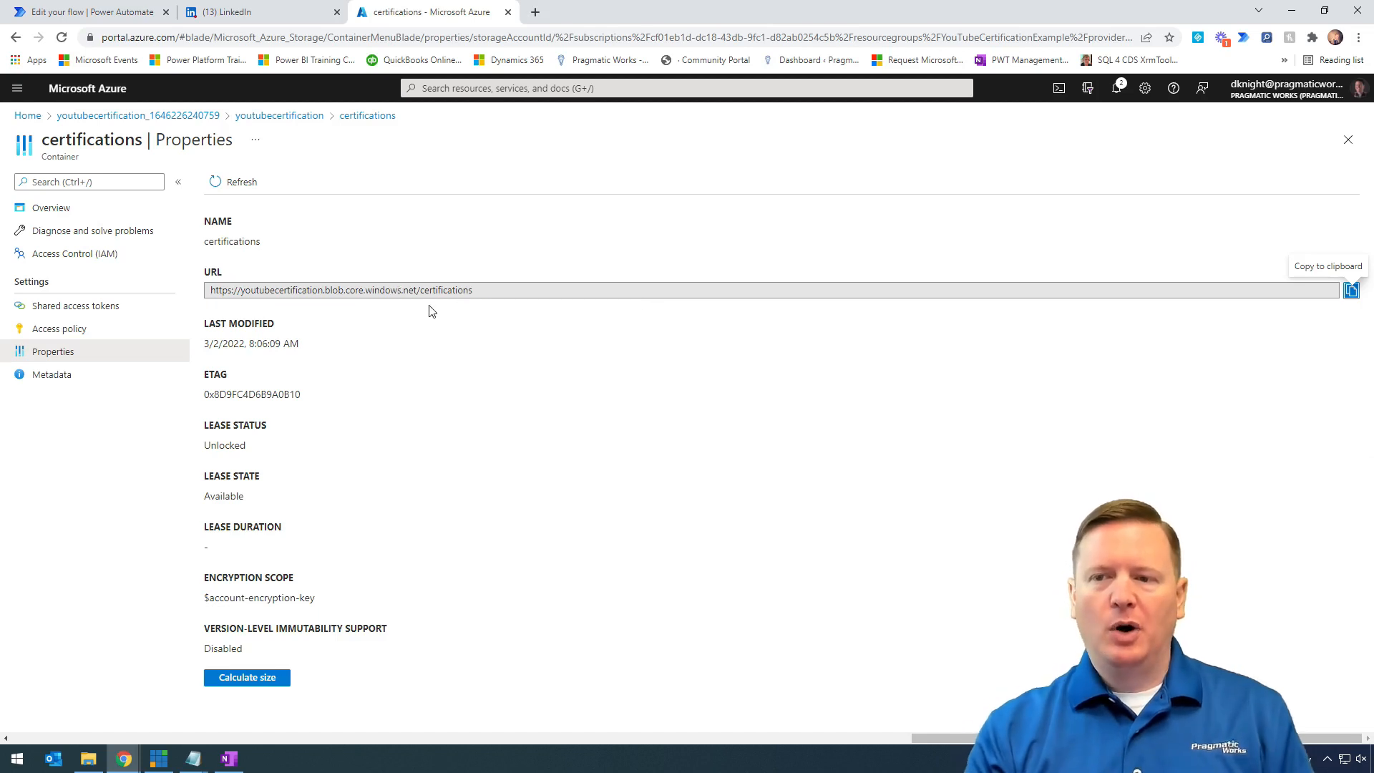
pyautogui.click(87, 119)
pyautogui.click(315, 396)
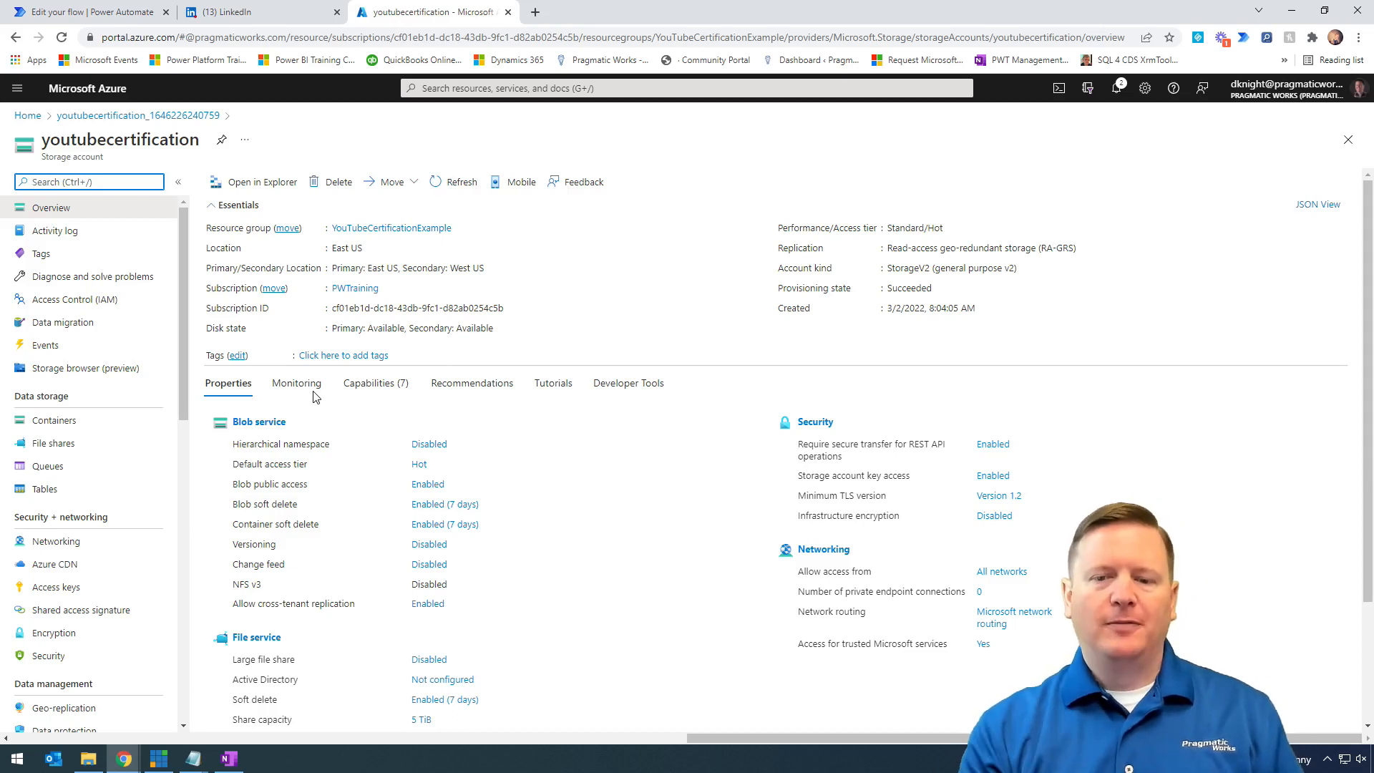
pyautogui.moveTo(176, 570); pyautogui.dragTo(3, 601)
# - Show the storage account's access keys and connection strings, then switch to the YouTube Certificate flow
pyautogui.moveTo(93, 592); pyautogui.dragTo(158, 629)
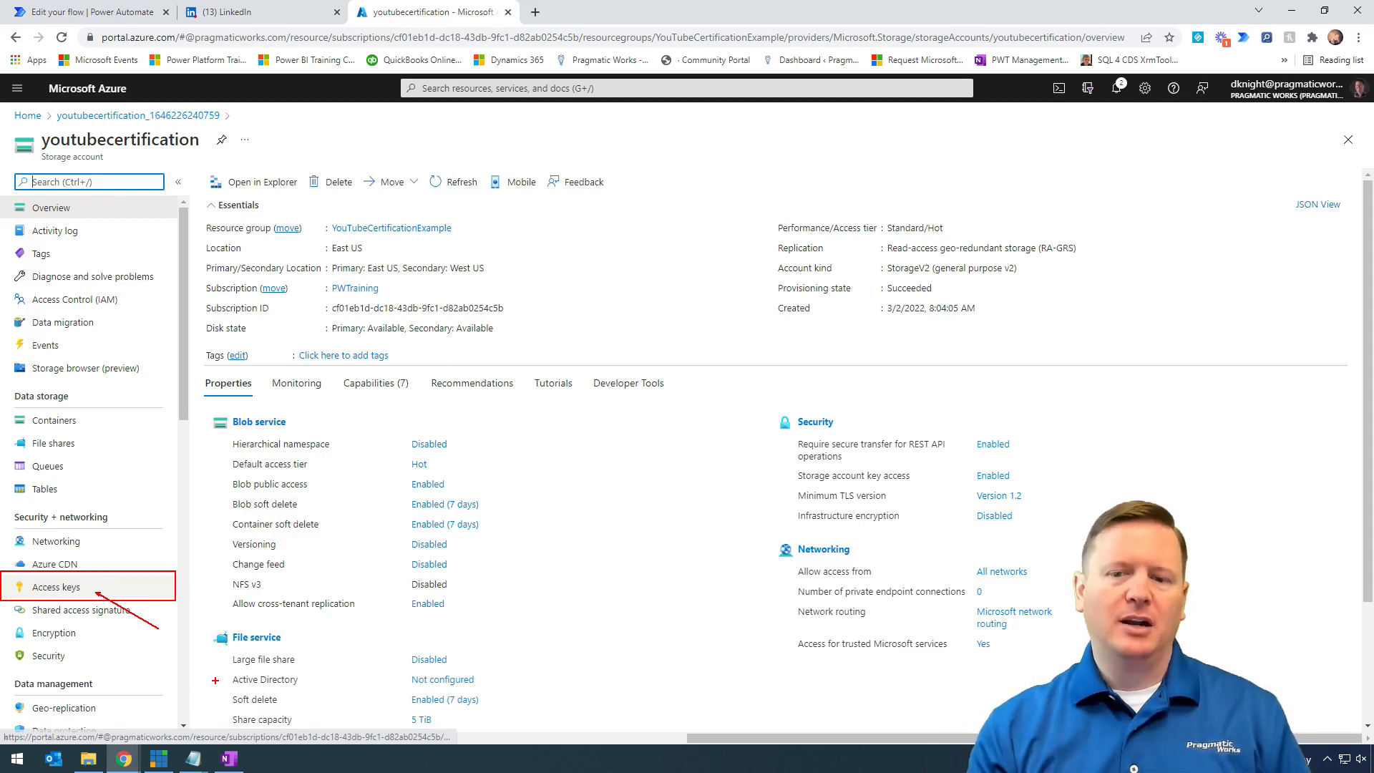
pyautogui.press('Escape')
pyautogui.click(90, 590)
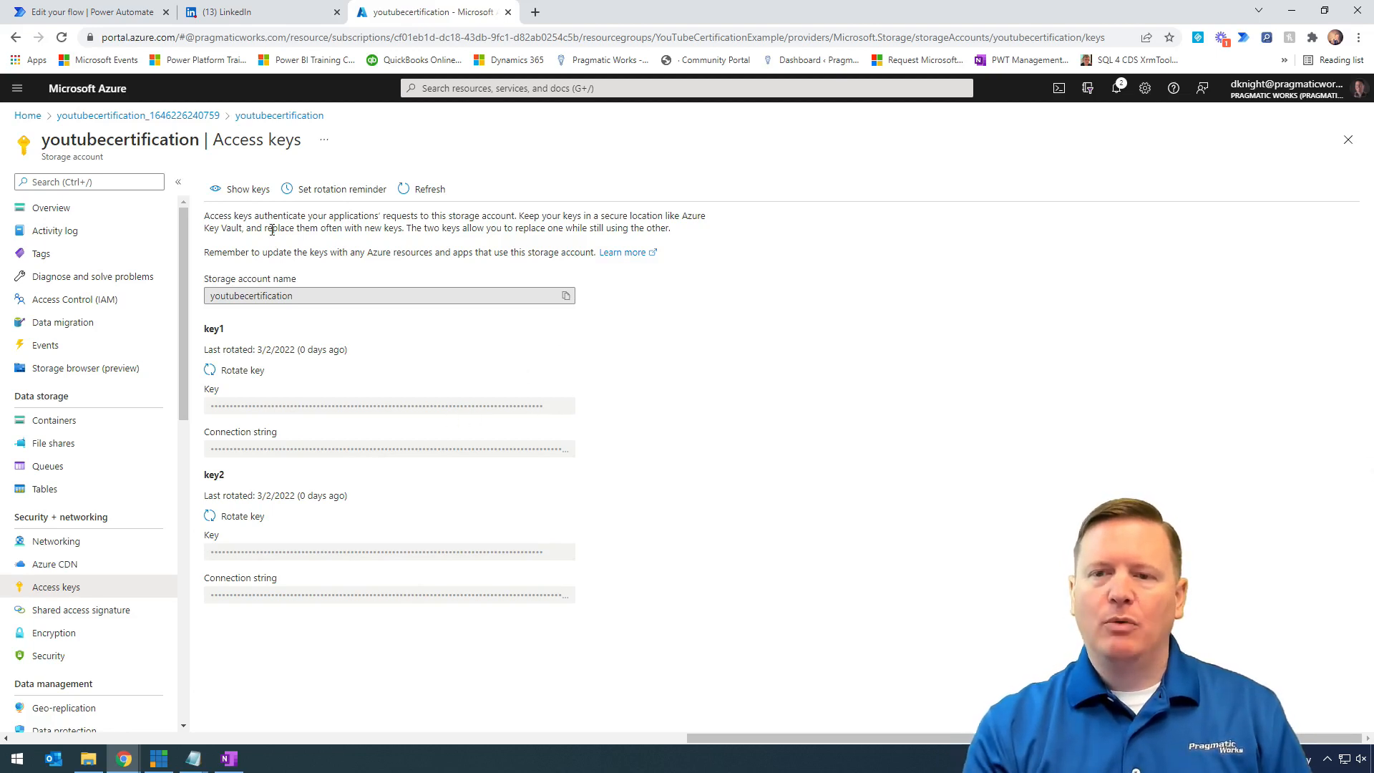
pyautogui.click(243, 189)
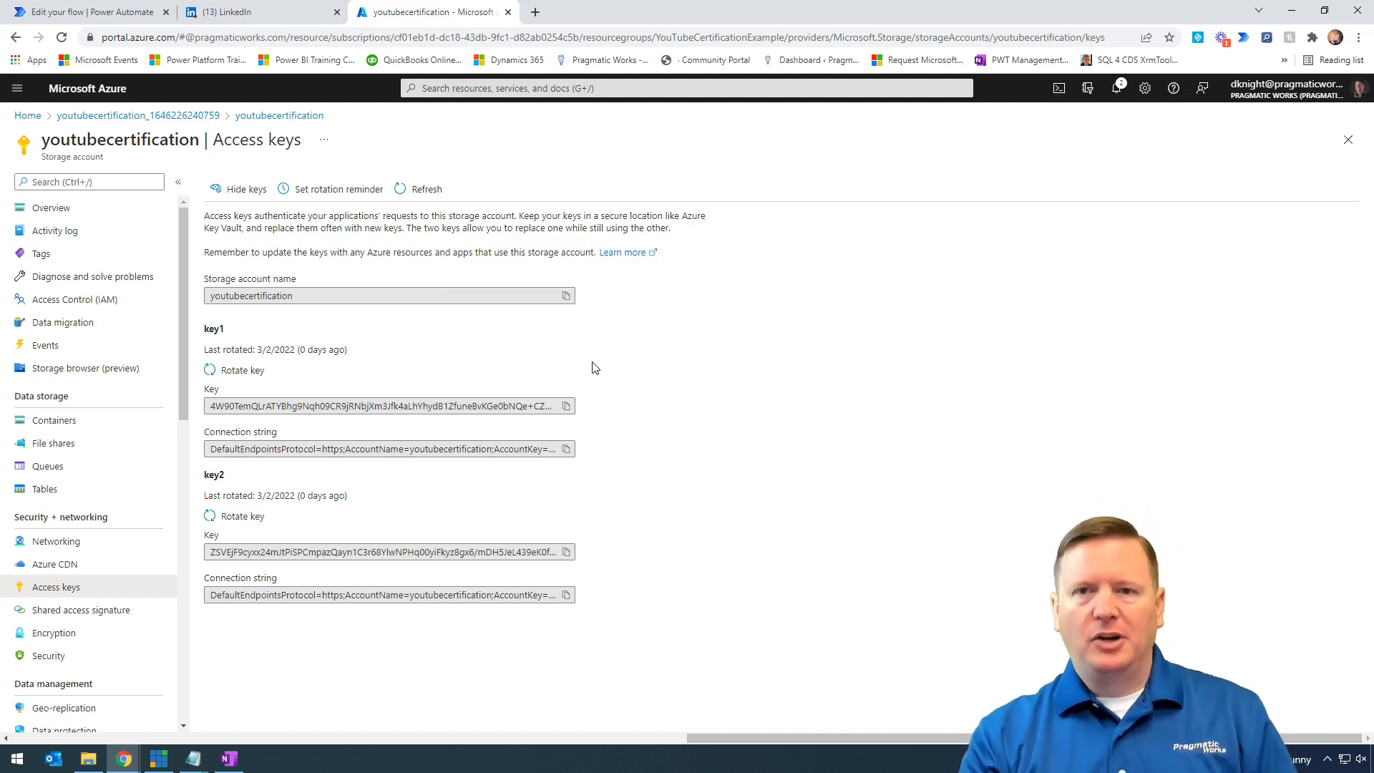
pyautogui.click(86, 16)
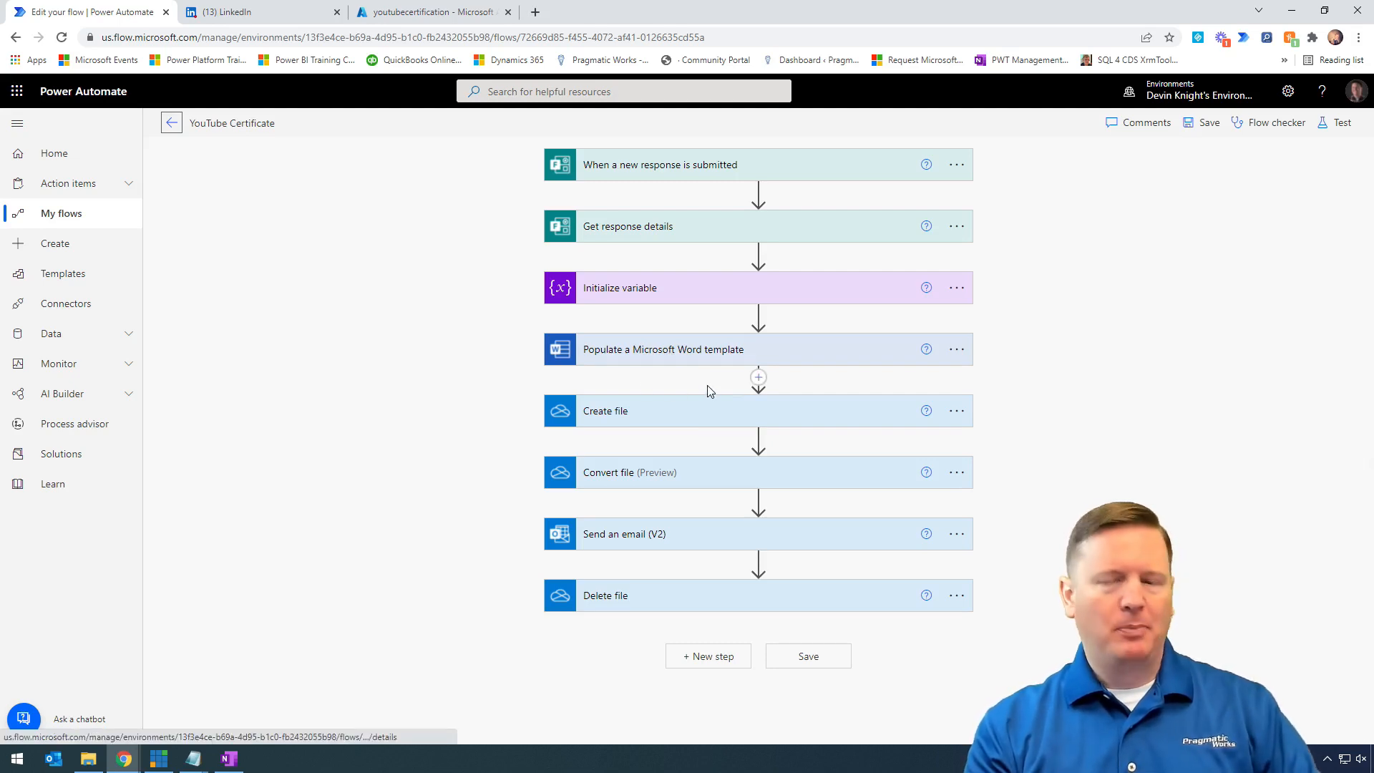
pyautogui.moveTo(523, 327)
pyautogui.mouseDown()
pyautogui.moveTo(972, 392)
pyautogui.moveTo(980, 378)
pyautogui.mouseUp()
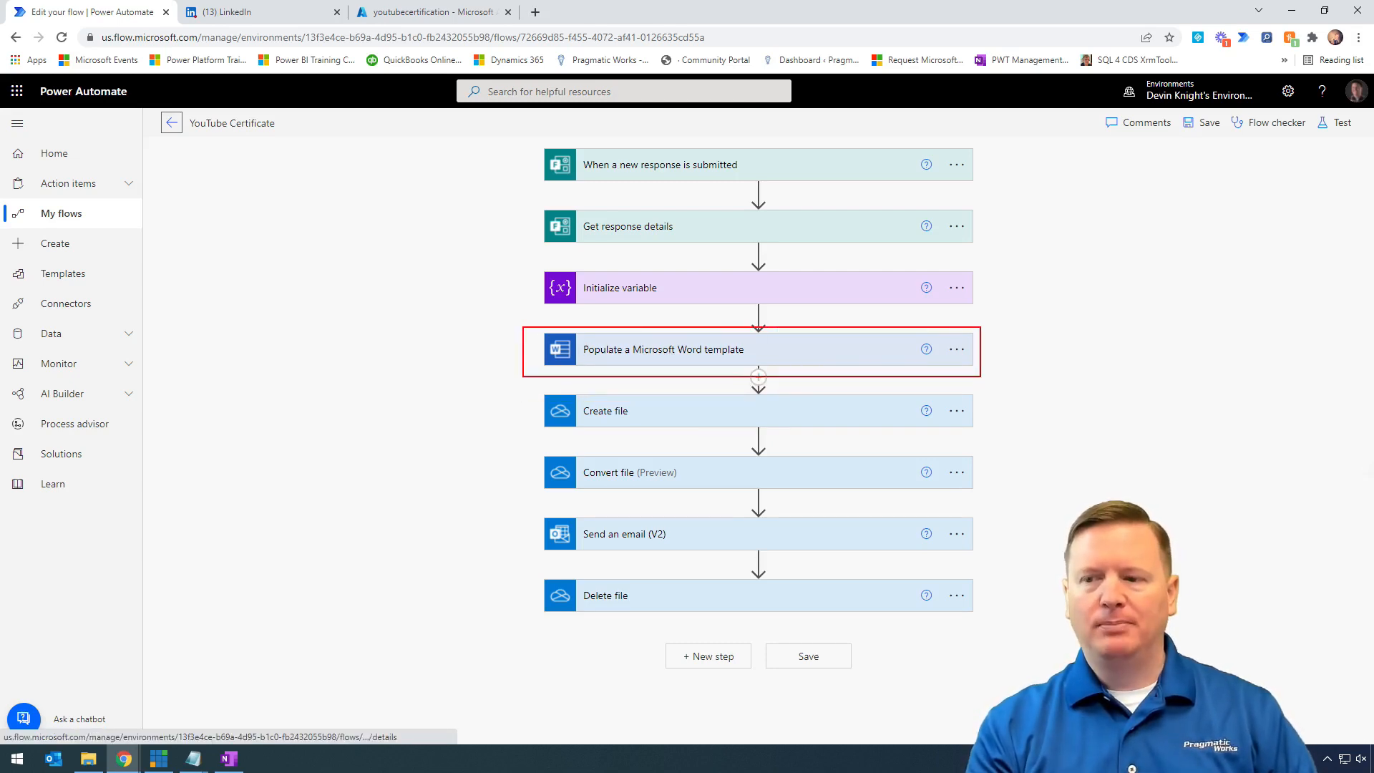
pyautogui.moveTo(524, 385)
pyautogui.mouseDown()
pyautogui.moveTo(868, 455)
pyautogui.moveTo(995, 439)
pyautogui.mouseUp()
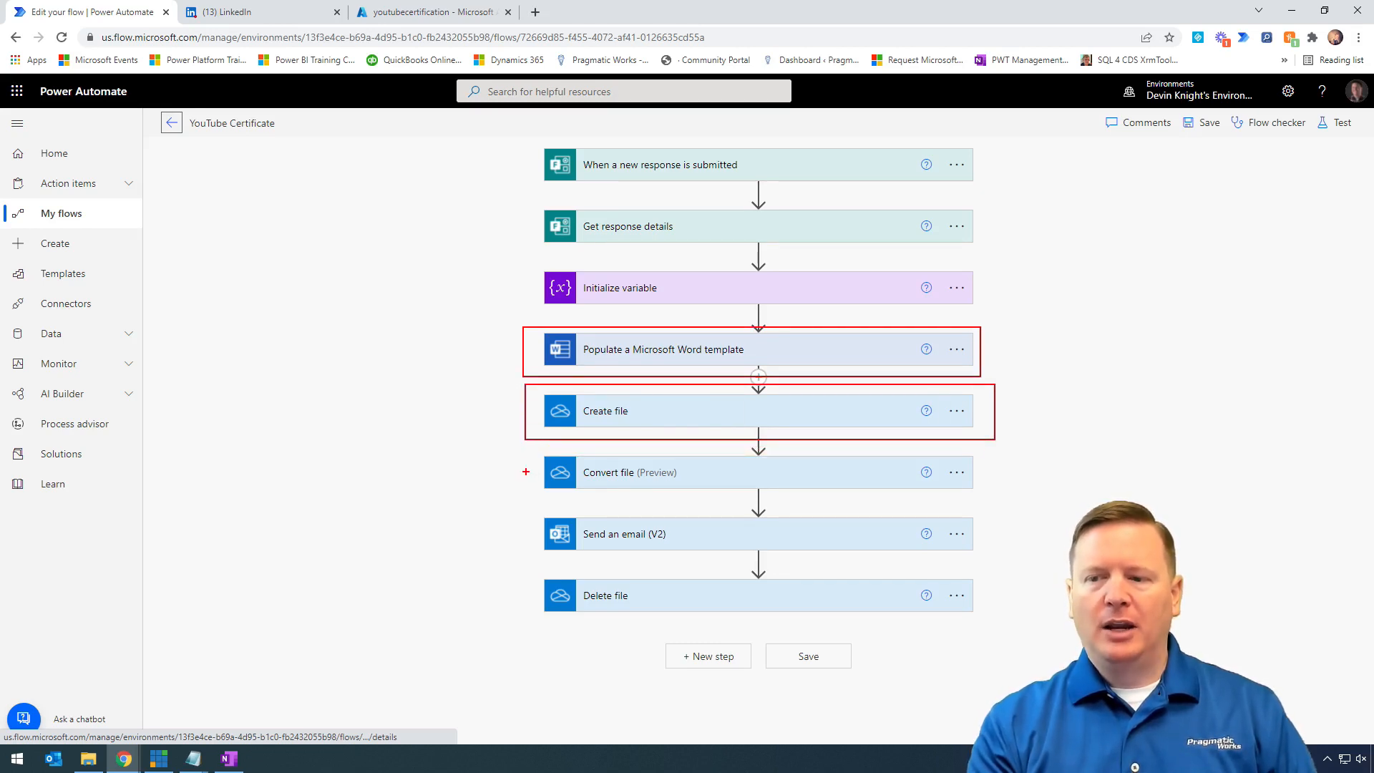
pyautogui.moveTo(527, 449); pyautogui.dragTo(992, 500)
pyautogui.press('Escape')
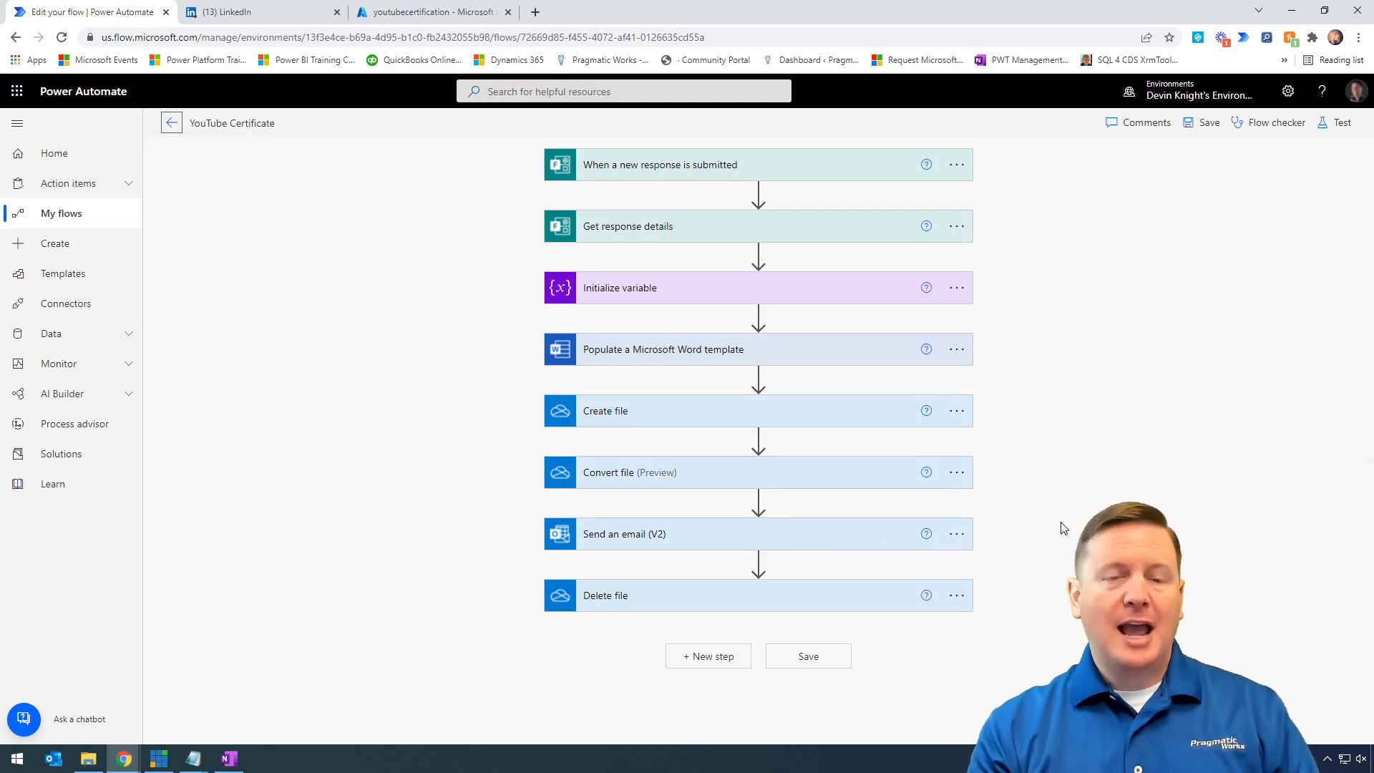
pyautogui.moveTo(758, 501)
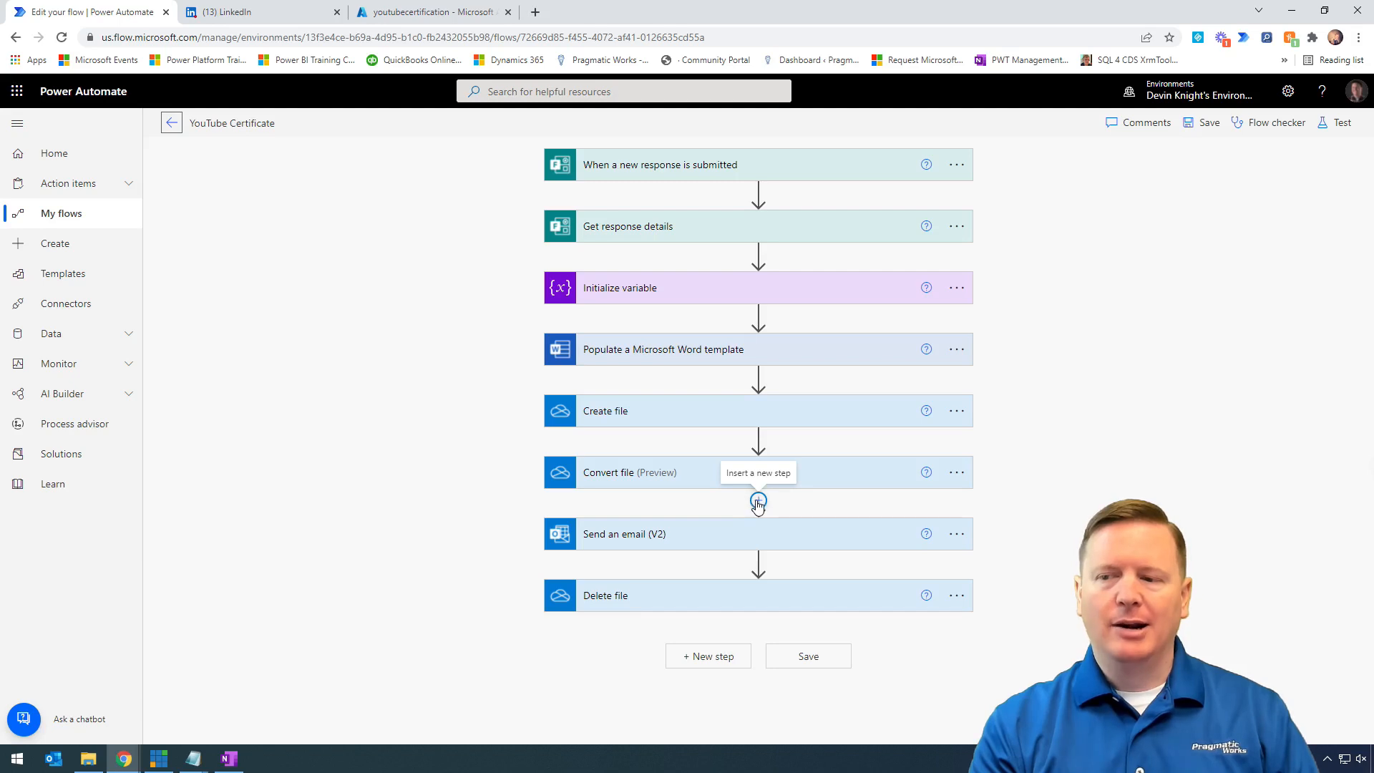
# - Rename the existing conversion step to 'Convert file - PDF'
pyautogui.click(758, 502)
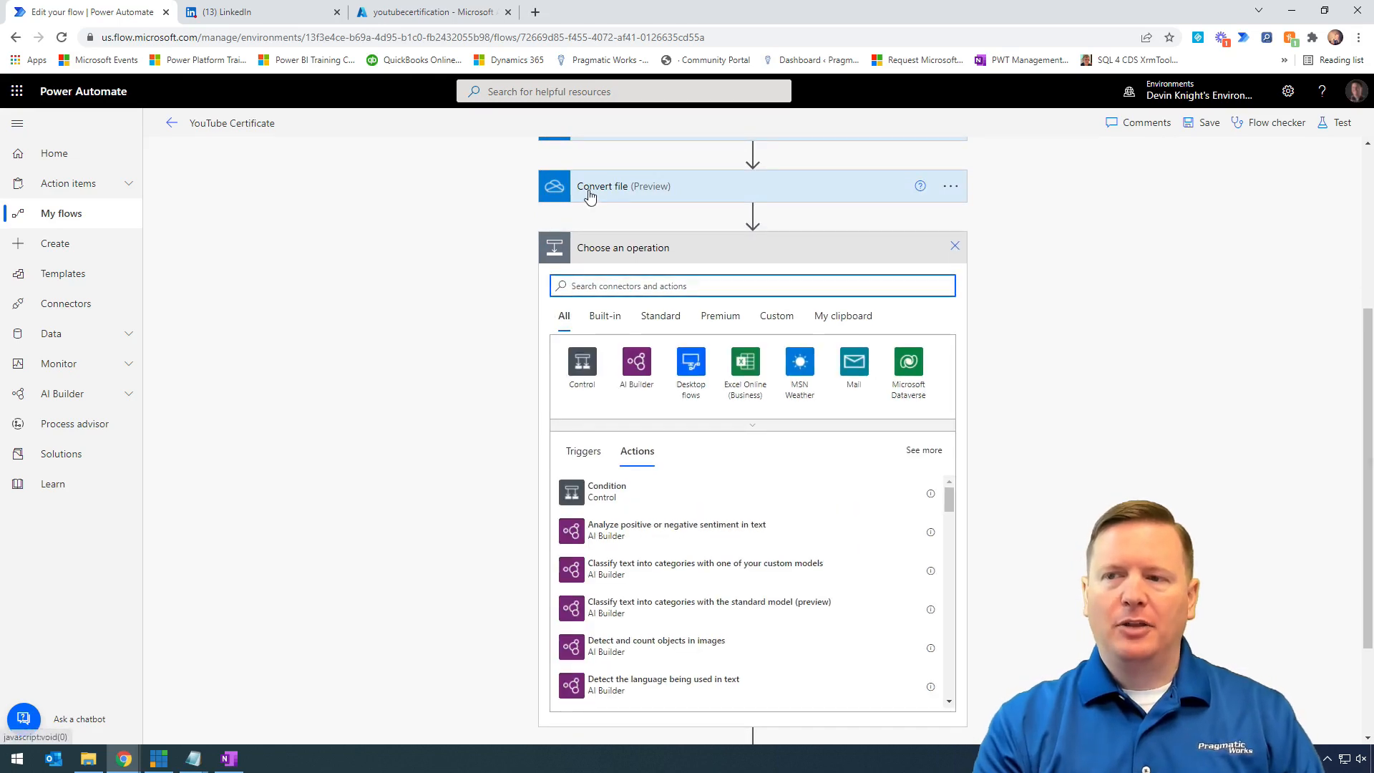
pyautogui.scroll(3, 642, 227)
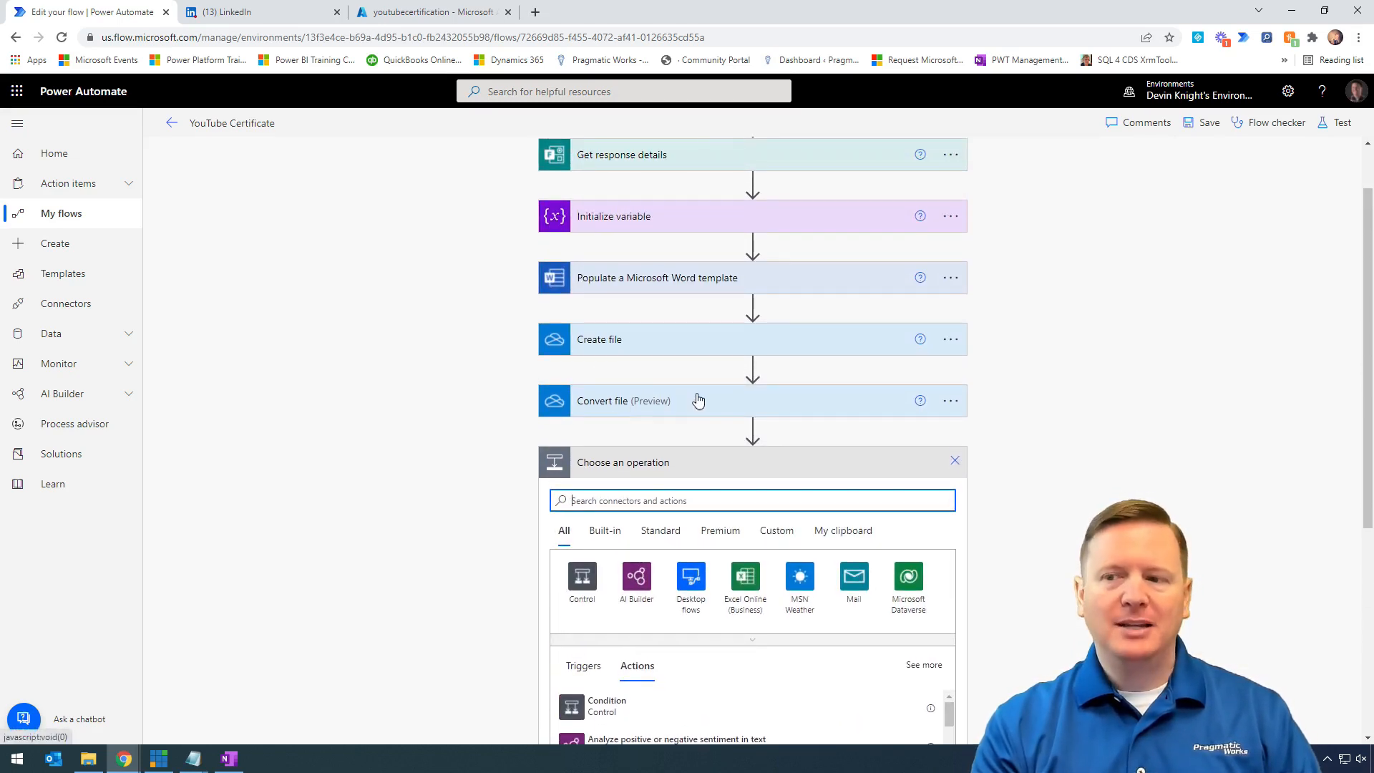
pyautogui.click(950, 402)
pyautogui.click(995, 451)
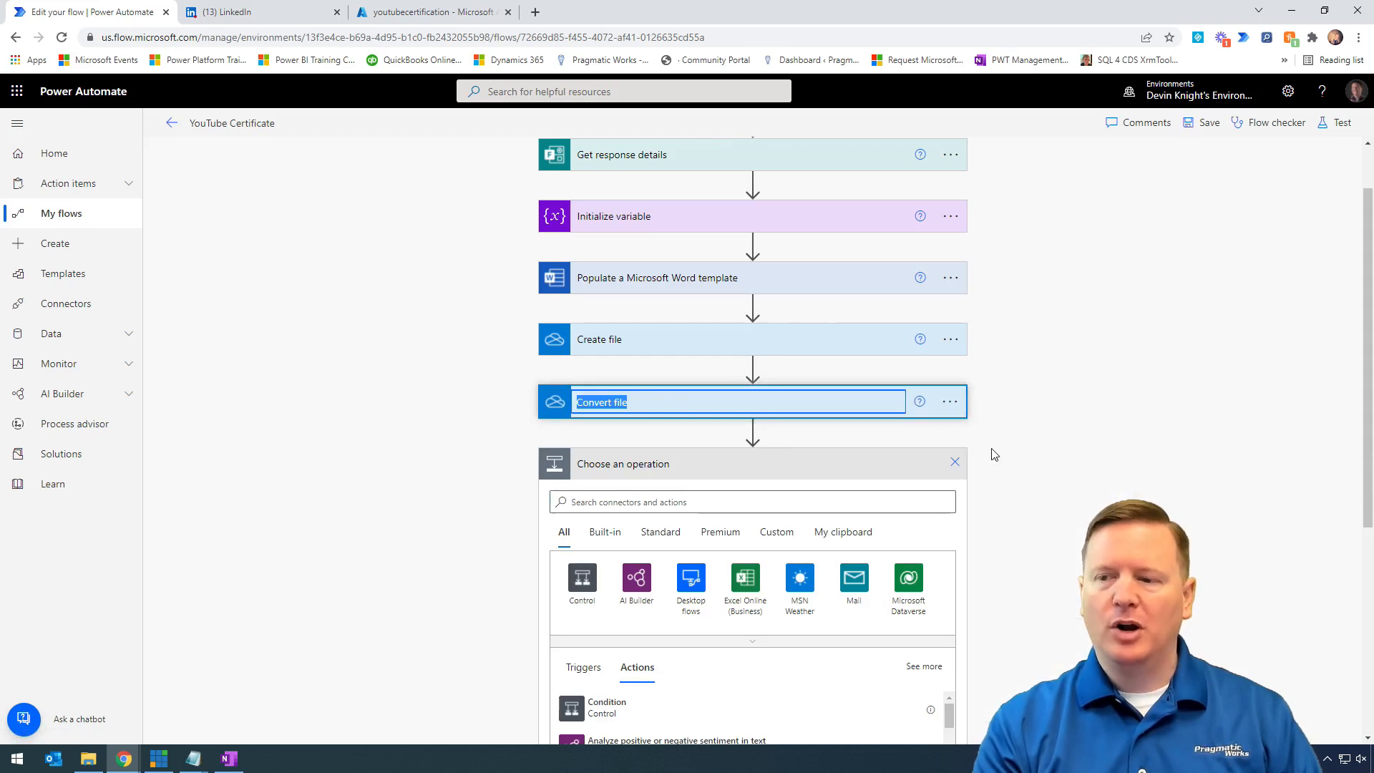
pyautogui.click(725, 403)
pyautogui.write('- PDF')
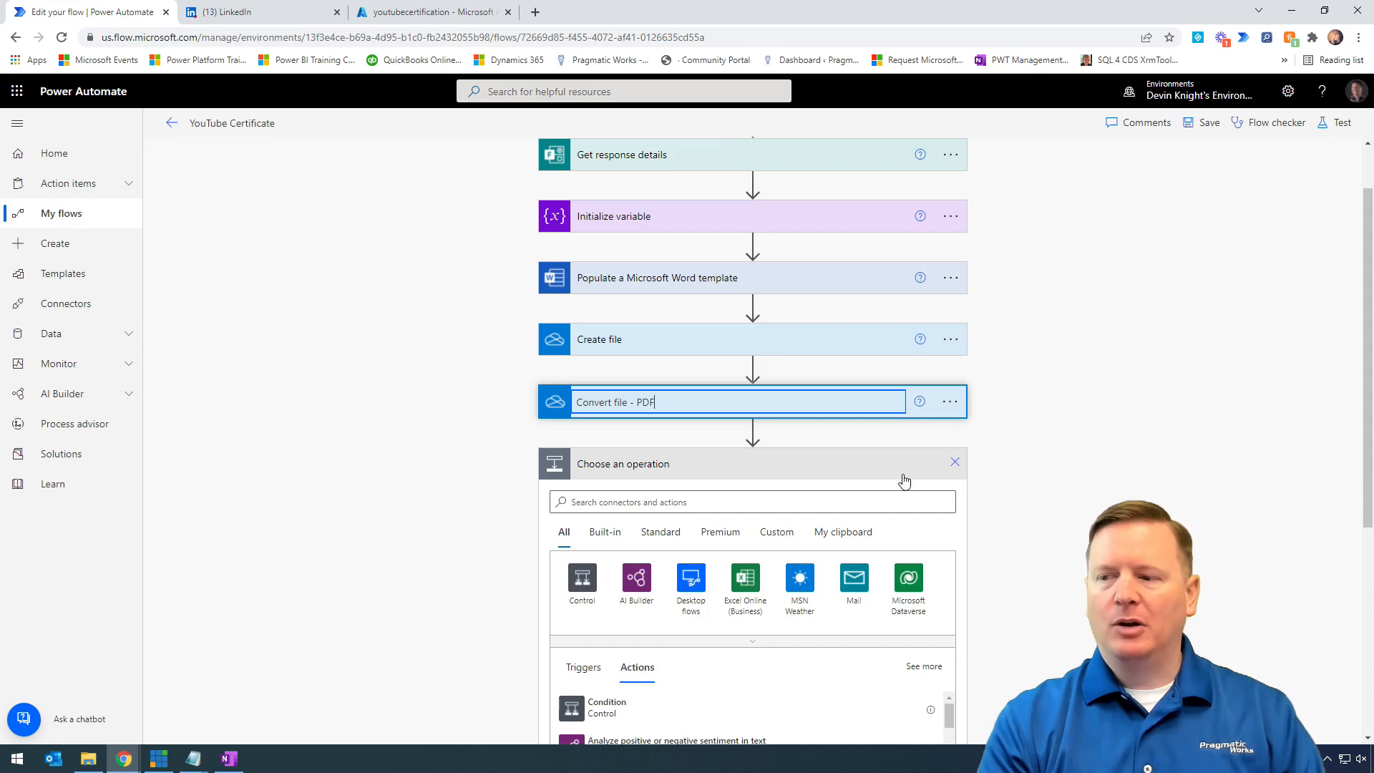
# - Add a OneDrive Convert file (preview) action after the PDF conversion step
pyautogui.click(866, 500)
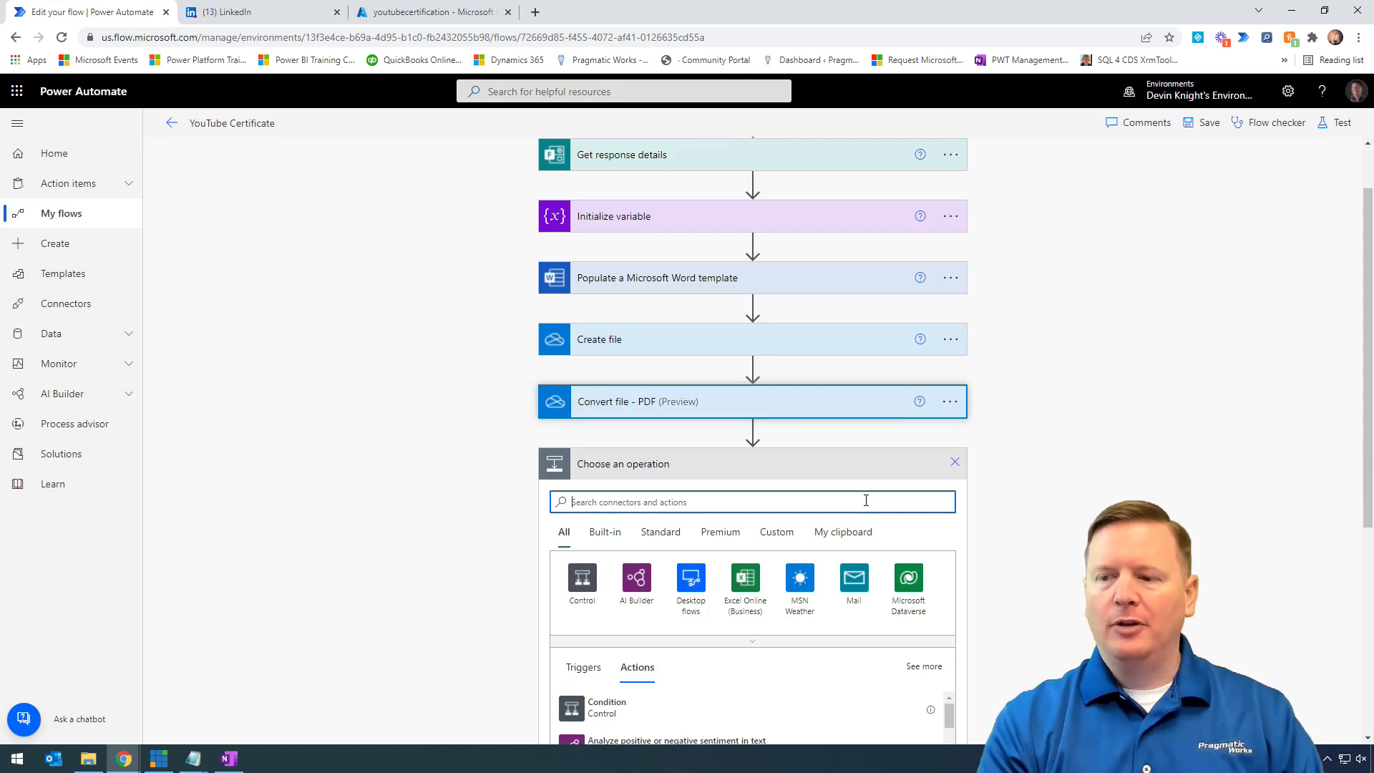
pyautogui.write('conv')
pyautogui.write('er')
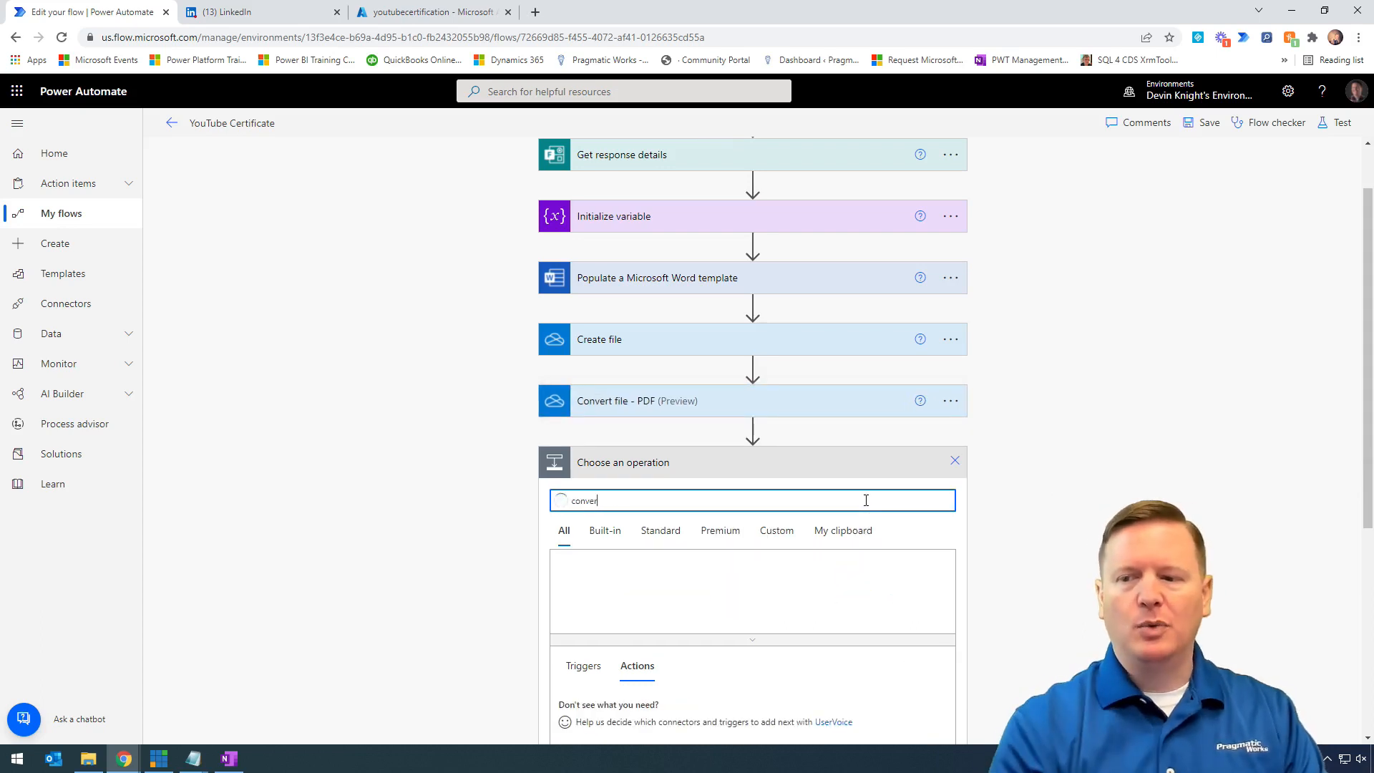
pyautogui.scroll(-1, 658, 619)
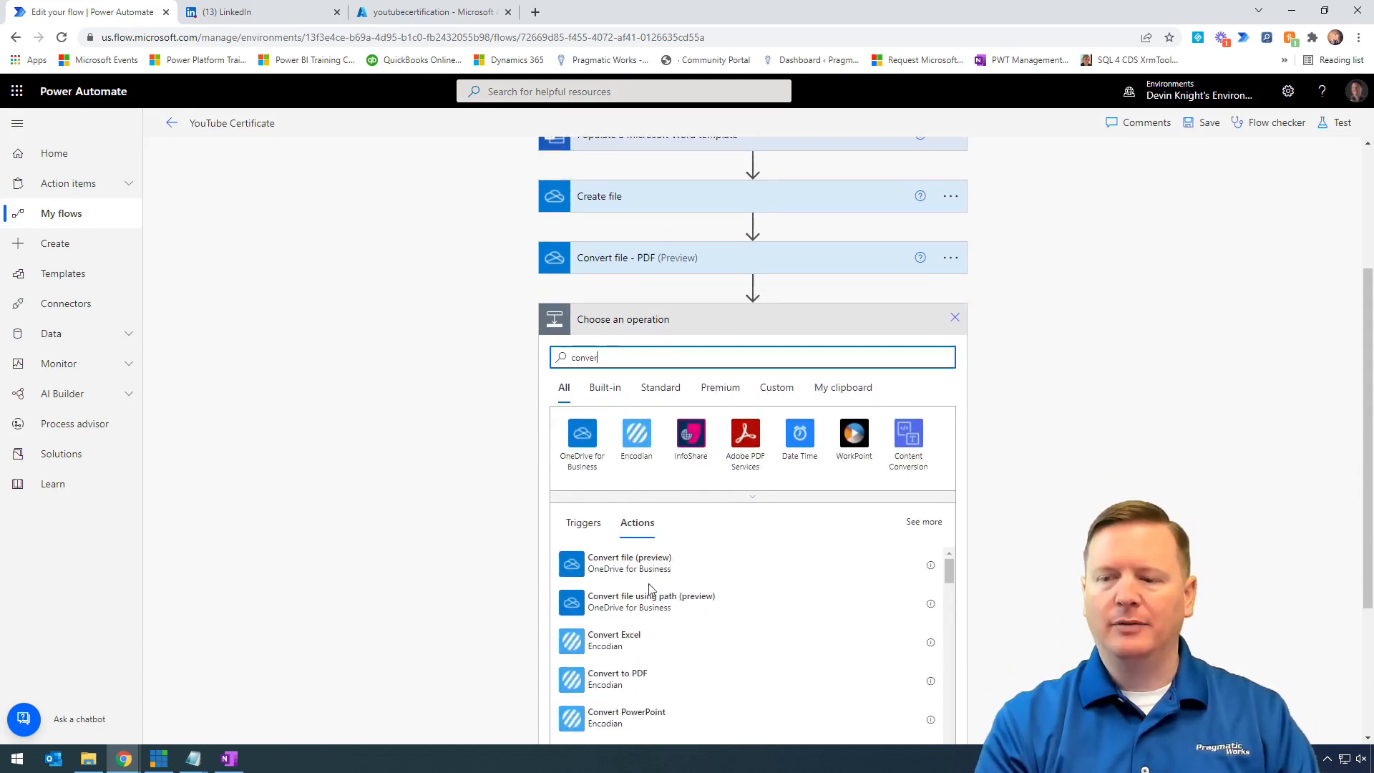
pyautogui.click(634, 565)
# - Rename the new conversion step to 'Convert file - JPG'
pyautogui.click(950, 472)
pyautogui.click(1024, 465)
pyautogui.click(632, 471)
pyautogui.write('- JPG')
pyautogui.press('Return')
pyautogui.click(398, 531)
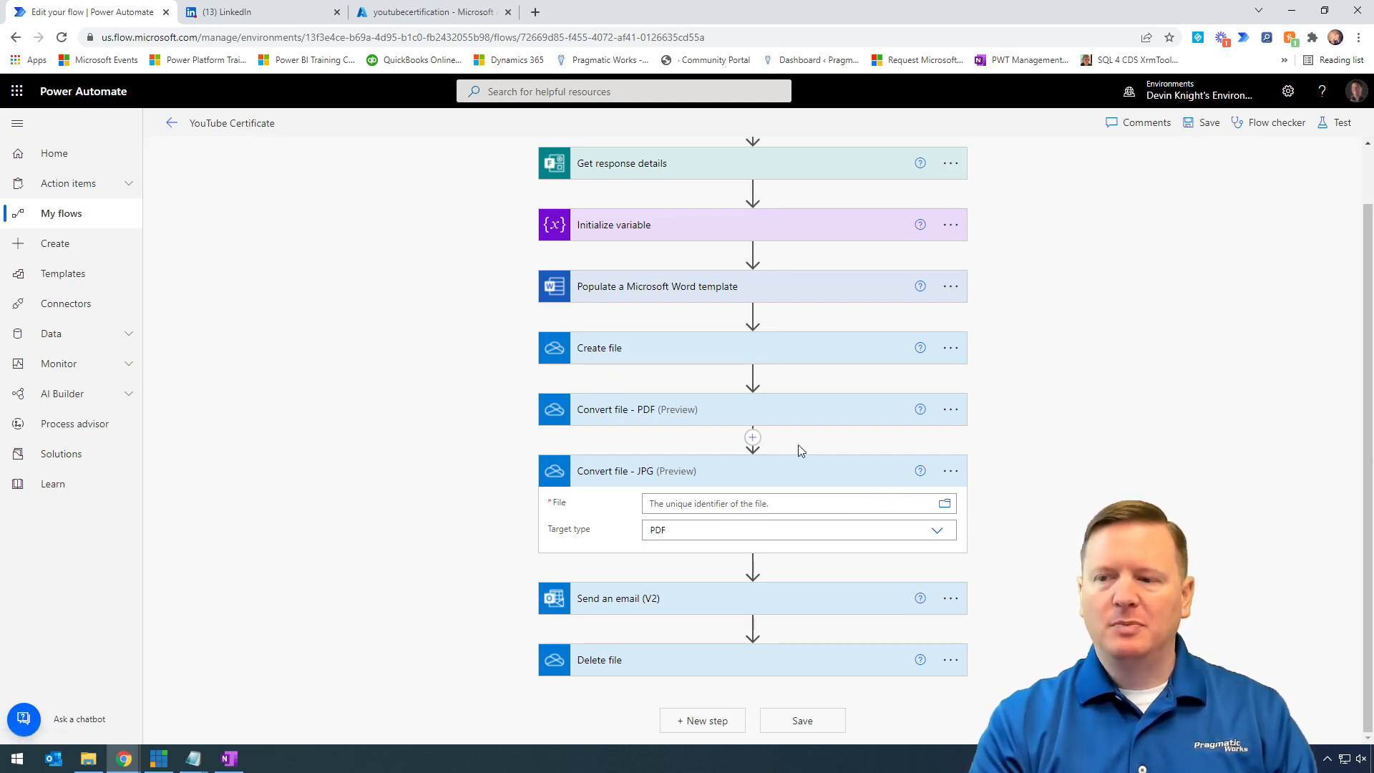
# - Set Convert file - PDF's File to Create file's Id, inspect its expression, then collapse the card
pyautogui.click(773, 419)
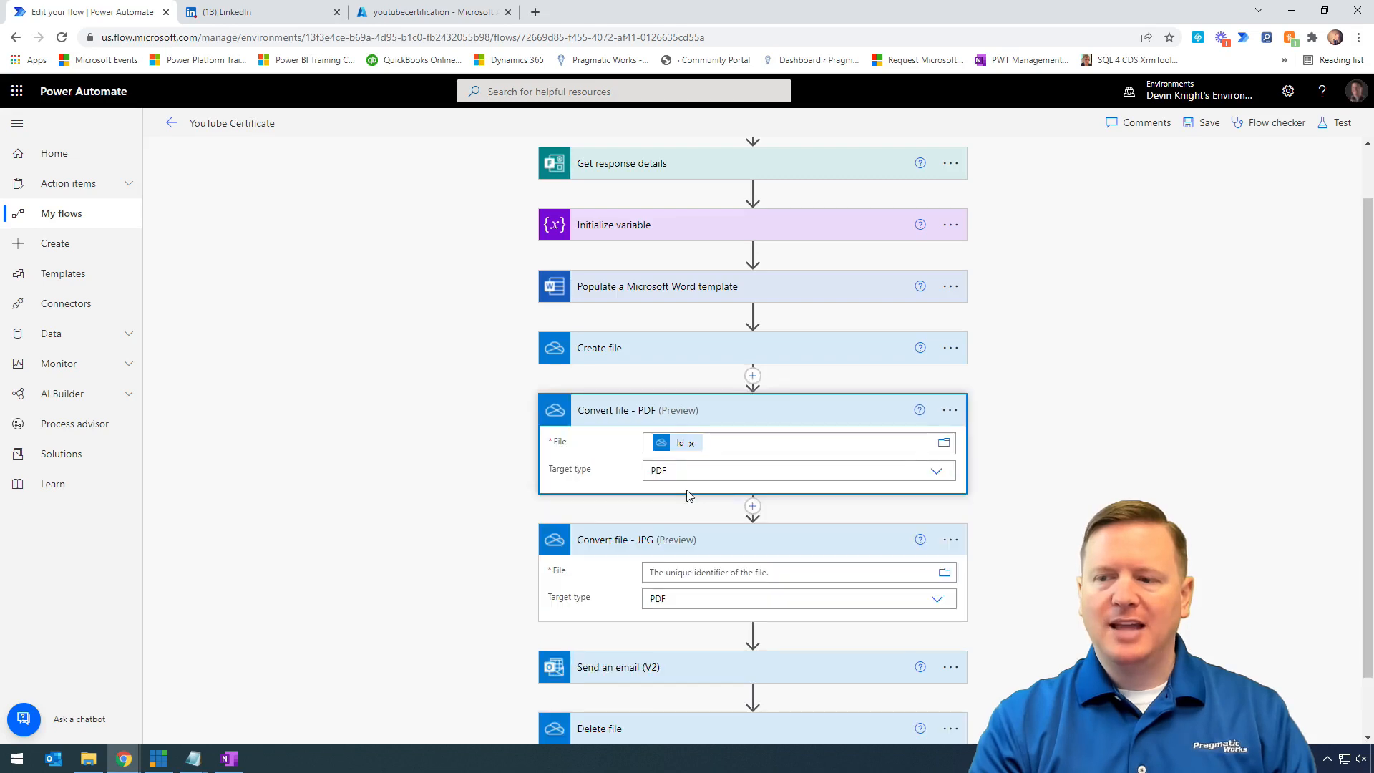
pyautogui.click(683, 451)
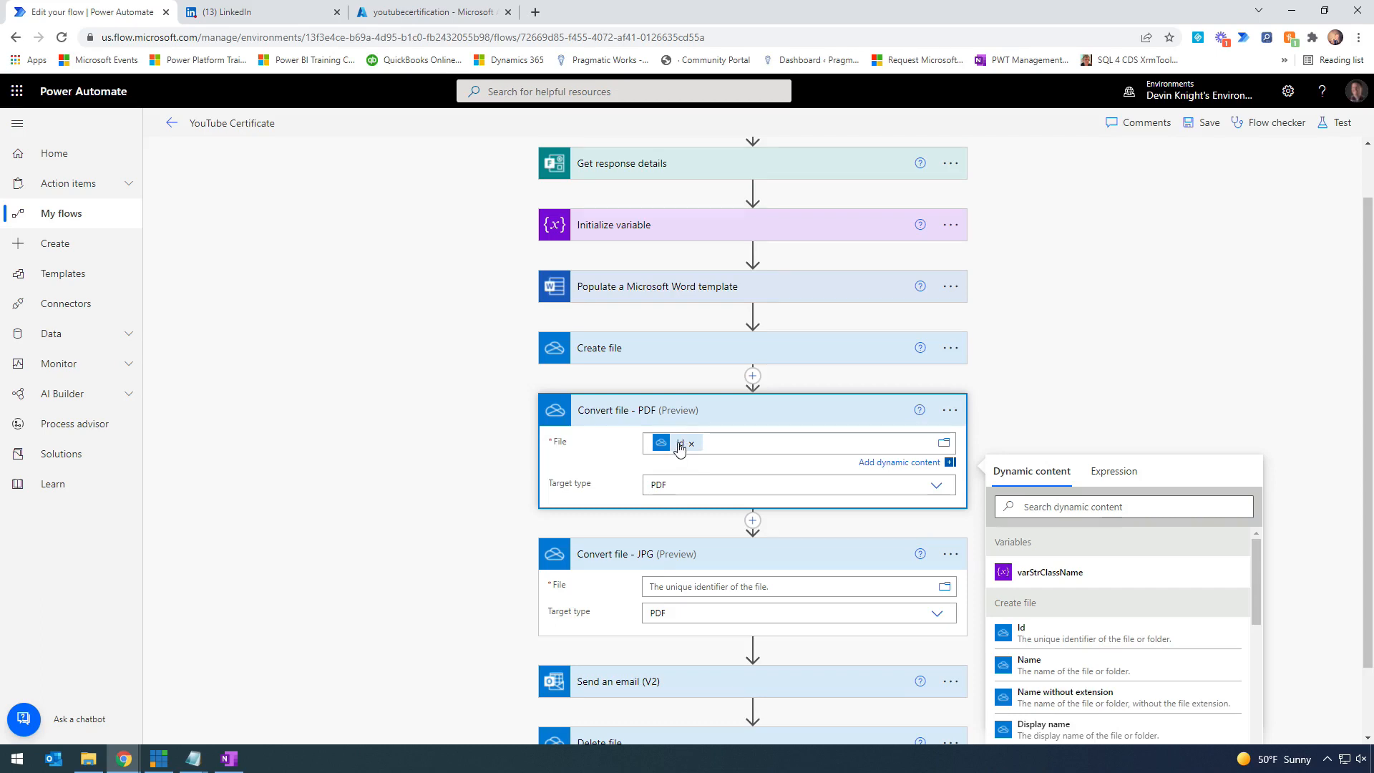
pyautogui.moveTo(681, 446); pyautogui.dragTo(633, 449)
pyautogui.click(1103, 472)
pyautogui.write("@outputs('Create_file')?['body/Id']")
pyautogui.moveTo(1074, 507); pyautogui.dragTo(1145, 509)
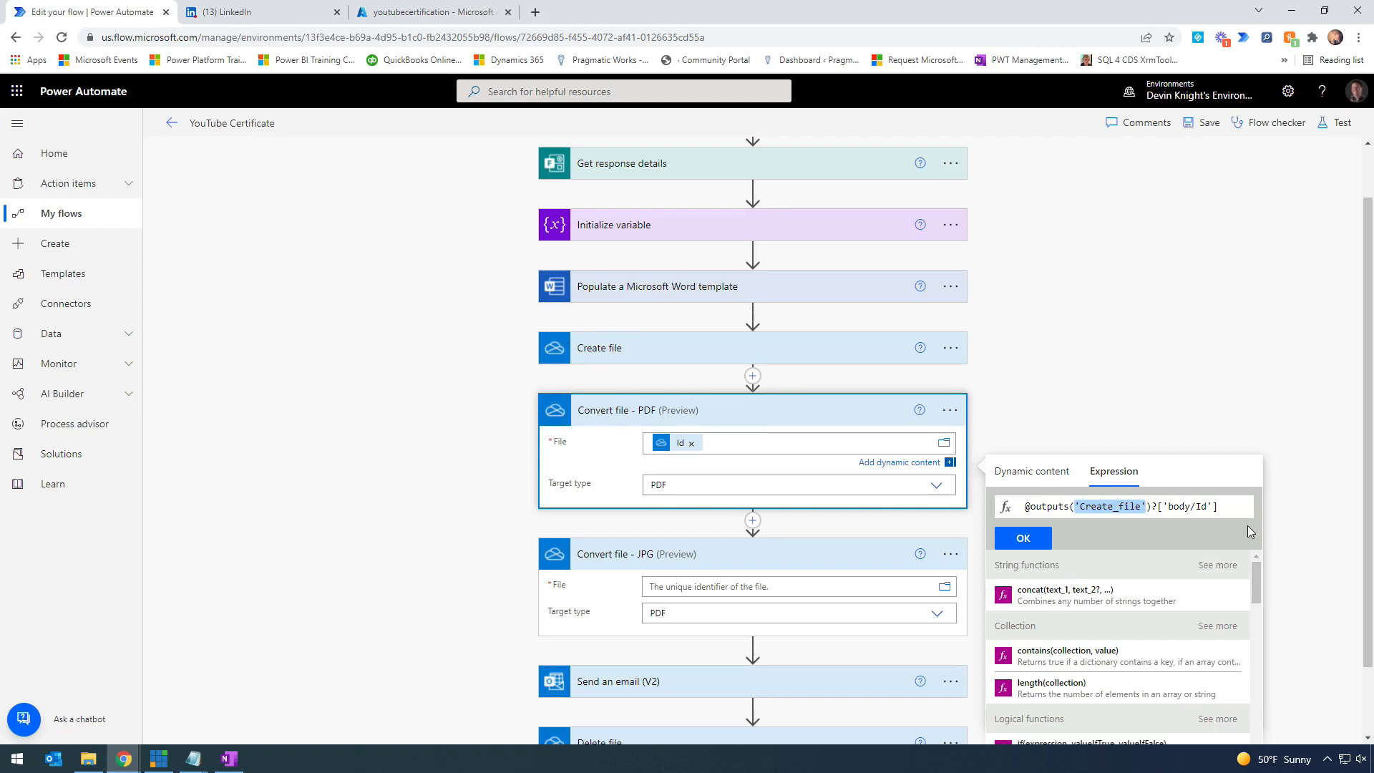
pyautogui.moveTo(1237, 506); pyautogui.dragTo(962, 510)
pyautogui.press('BackSpace')
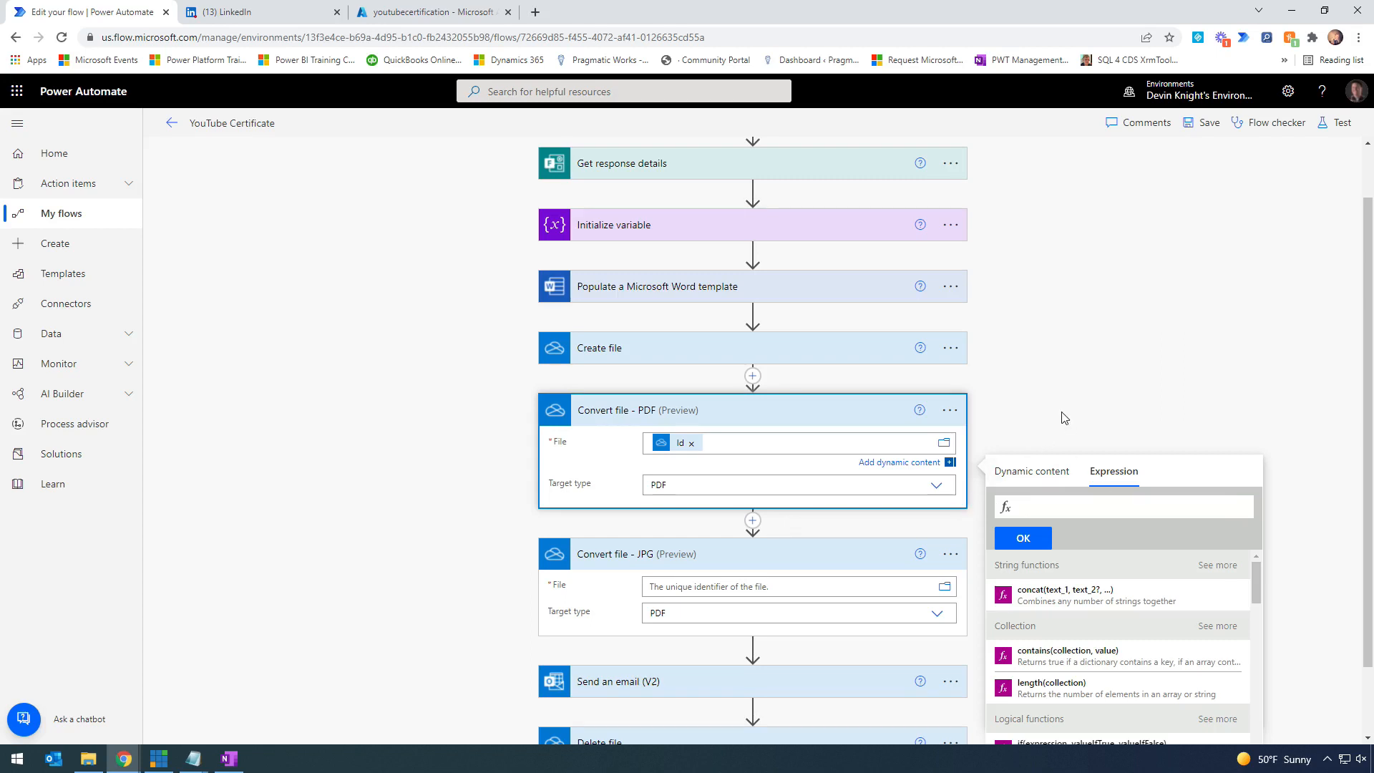
pyautogui.click(1063, 414)
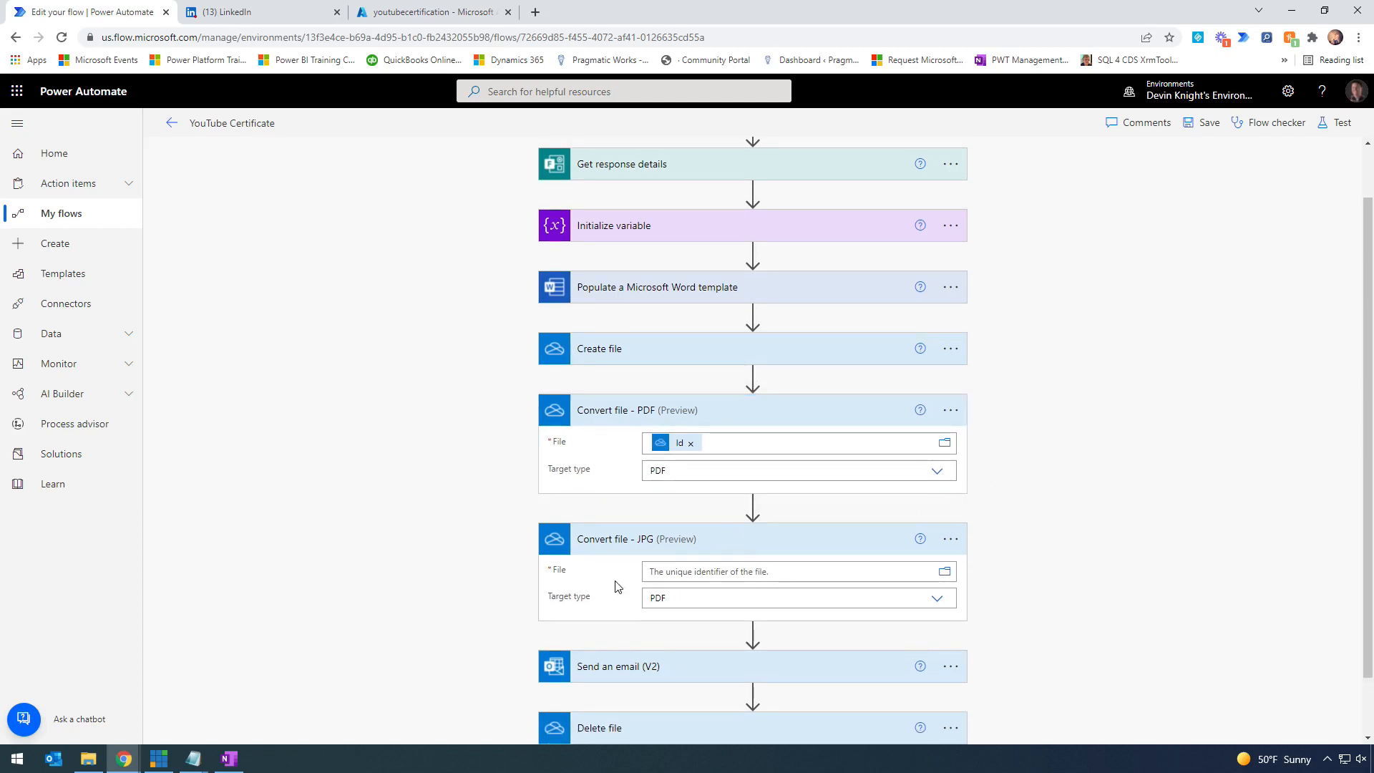
pyautogui.click(610, 417)
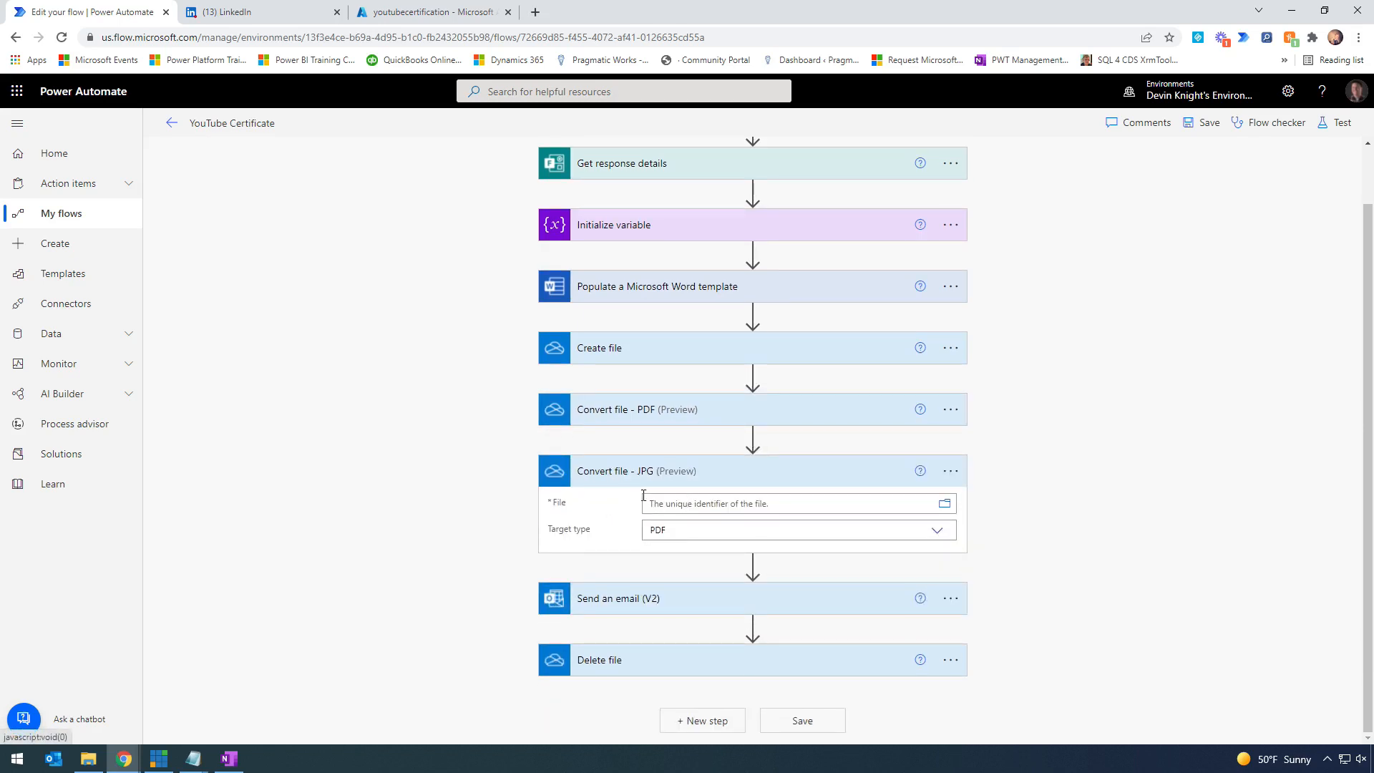
# - Set the Convert file - JPG step's File input to Create file's Id
pyautogui.click(813, 504)
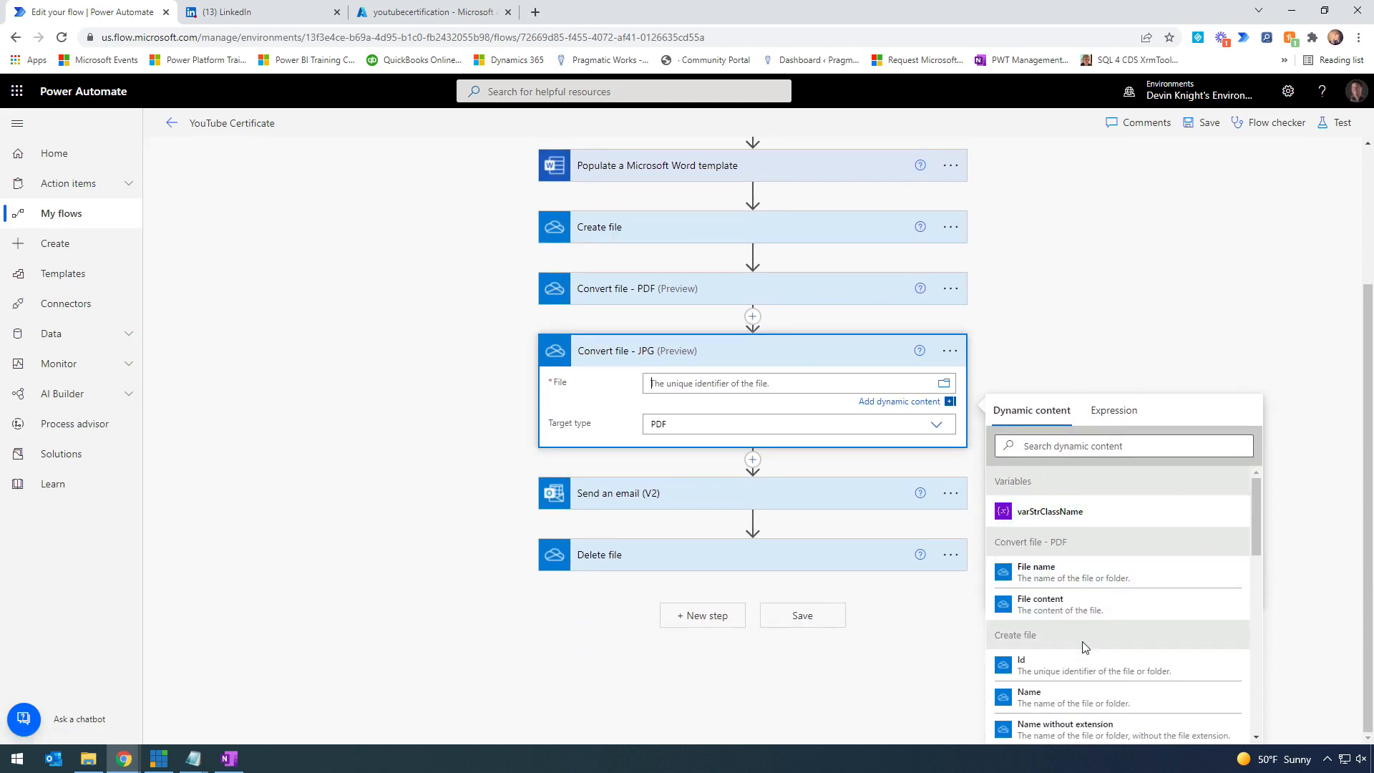
pyautogui.moveTo(969, 637); pyautogui.dragTo(1255, 690)
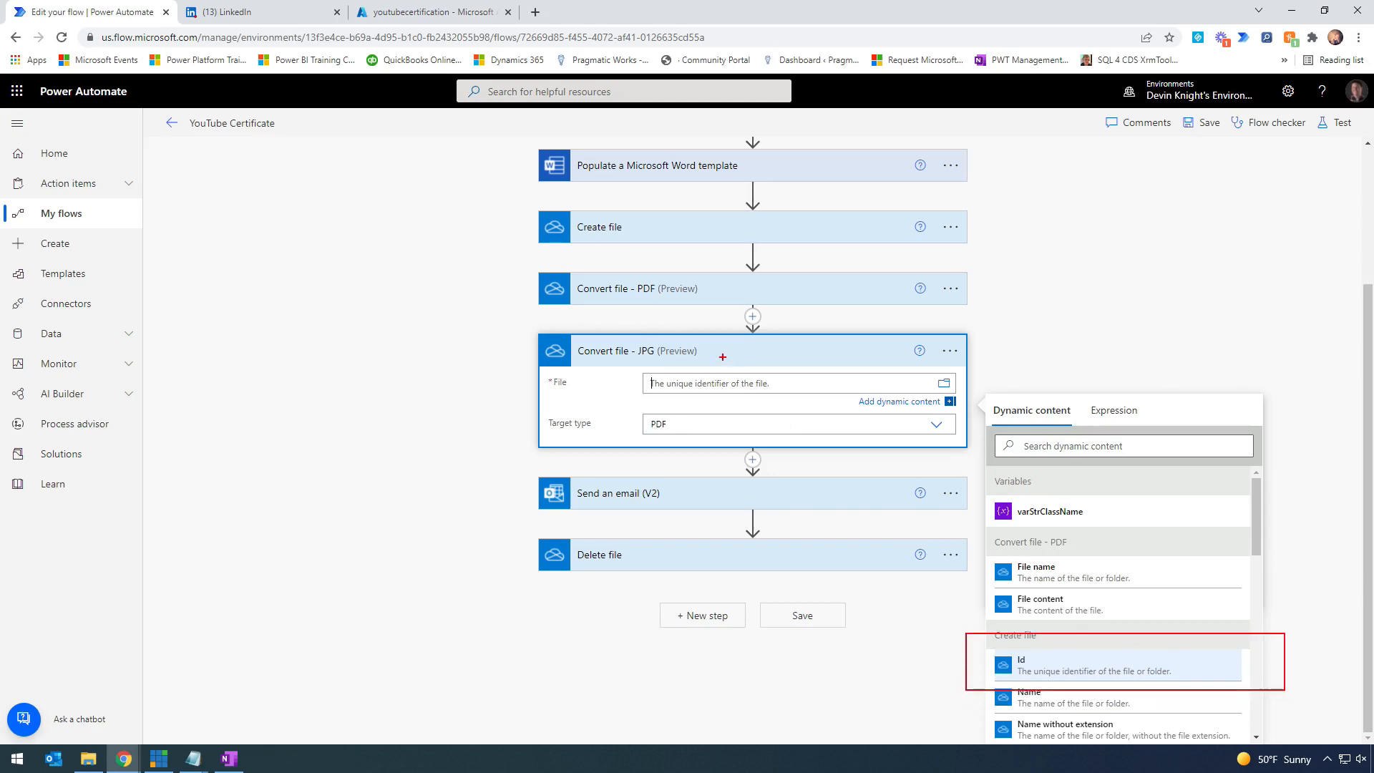
pyautogui.moveTo(717, 388); pyautogui.dragTo(1040, 643)
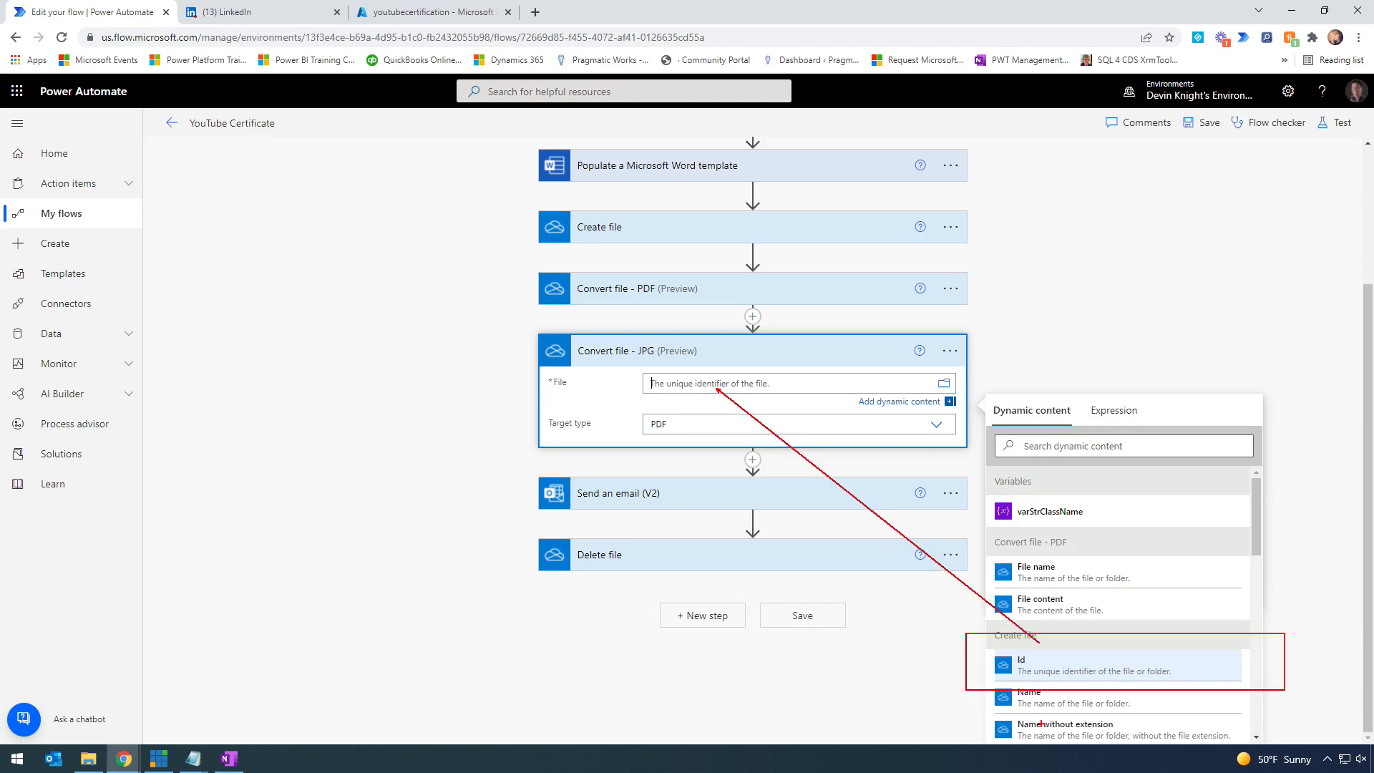
pyautogui.press('Escape')
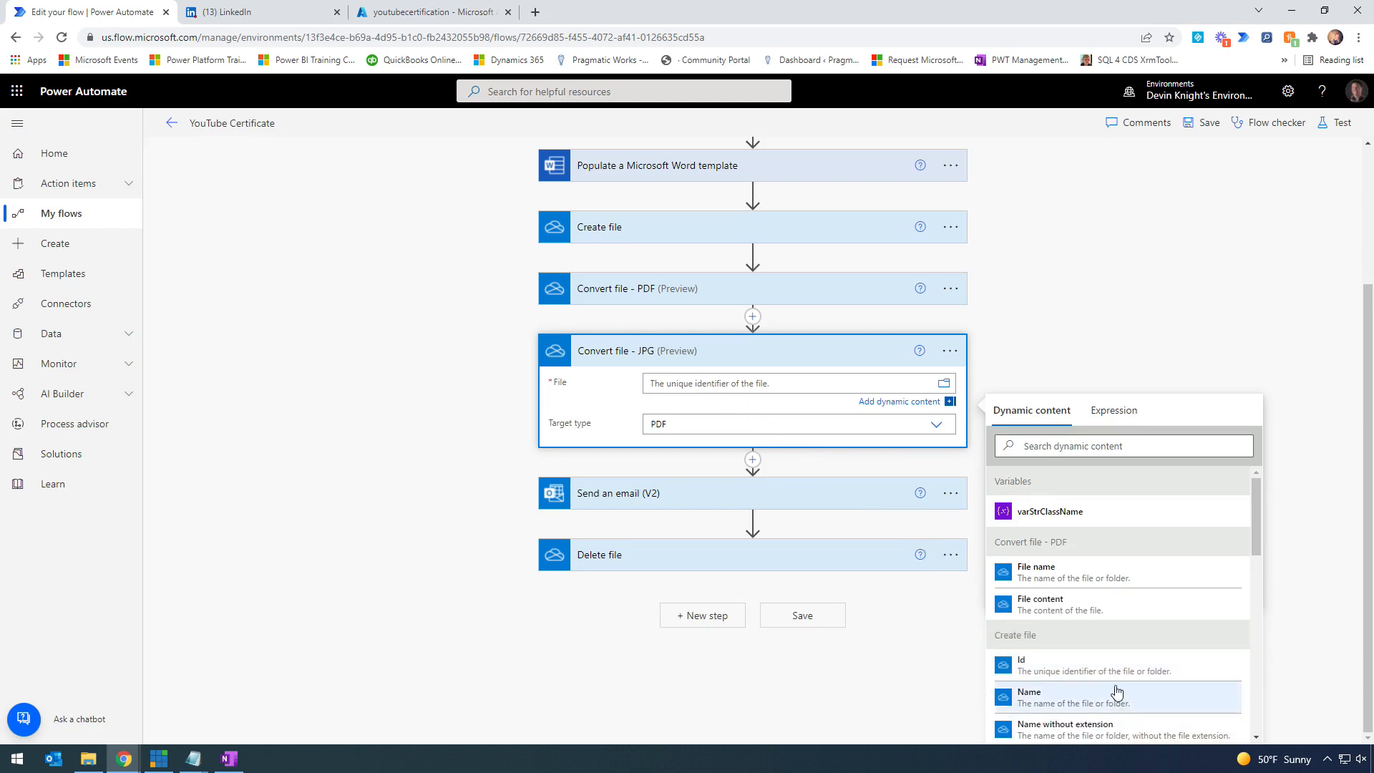
pyautogui.click(1115, 672)
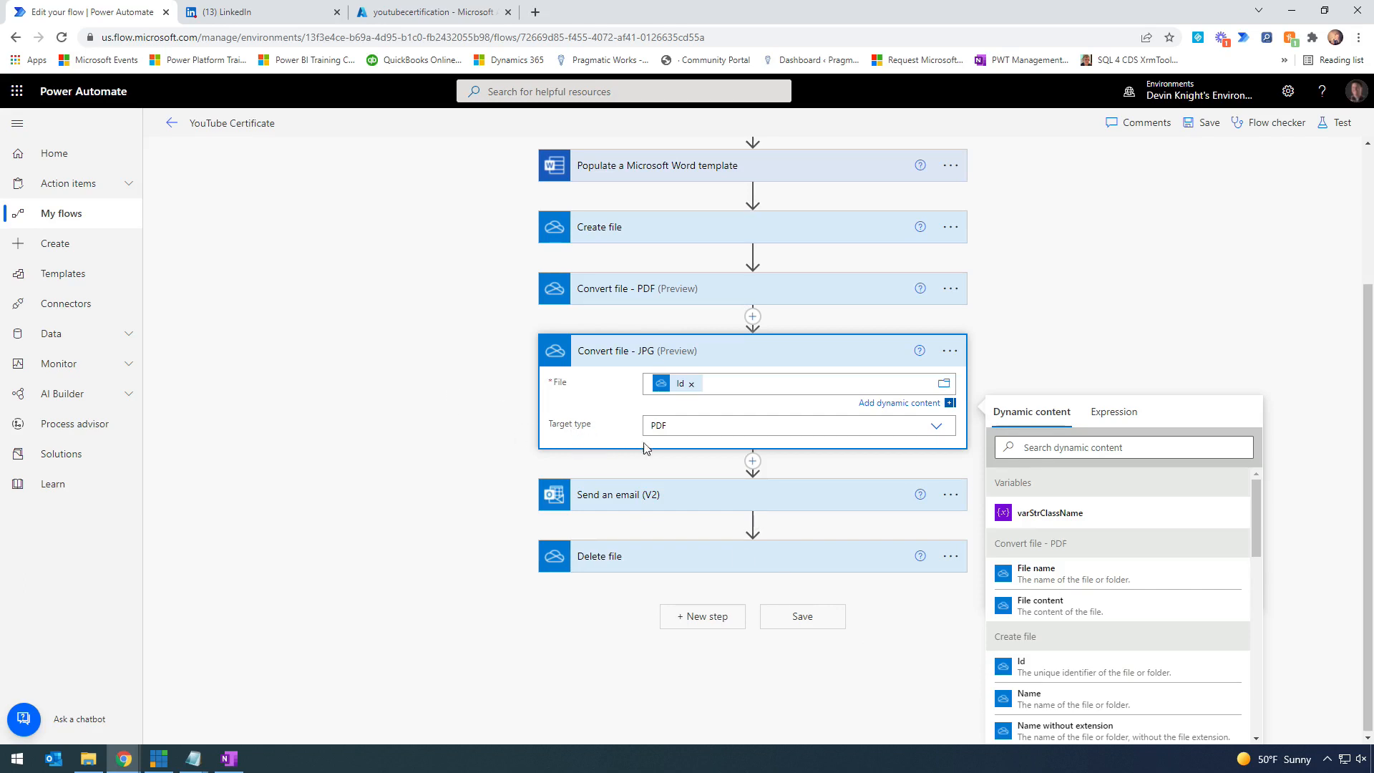
# - Choose JPG as the target type, collapse the card, and add a new action below it
pyautogui.click(934, 428)
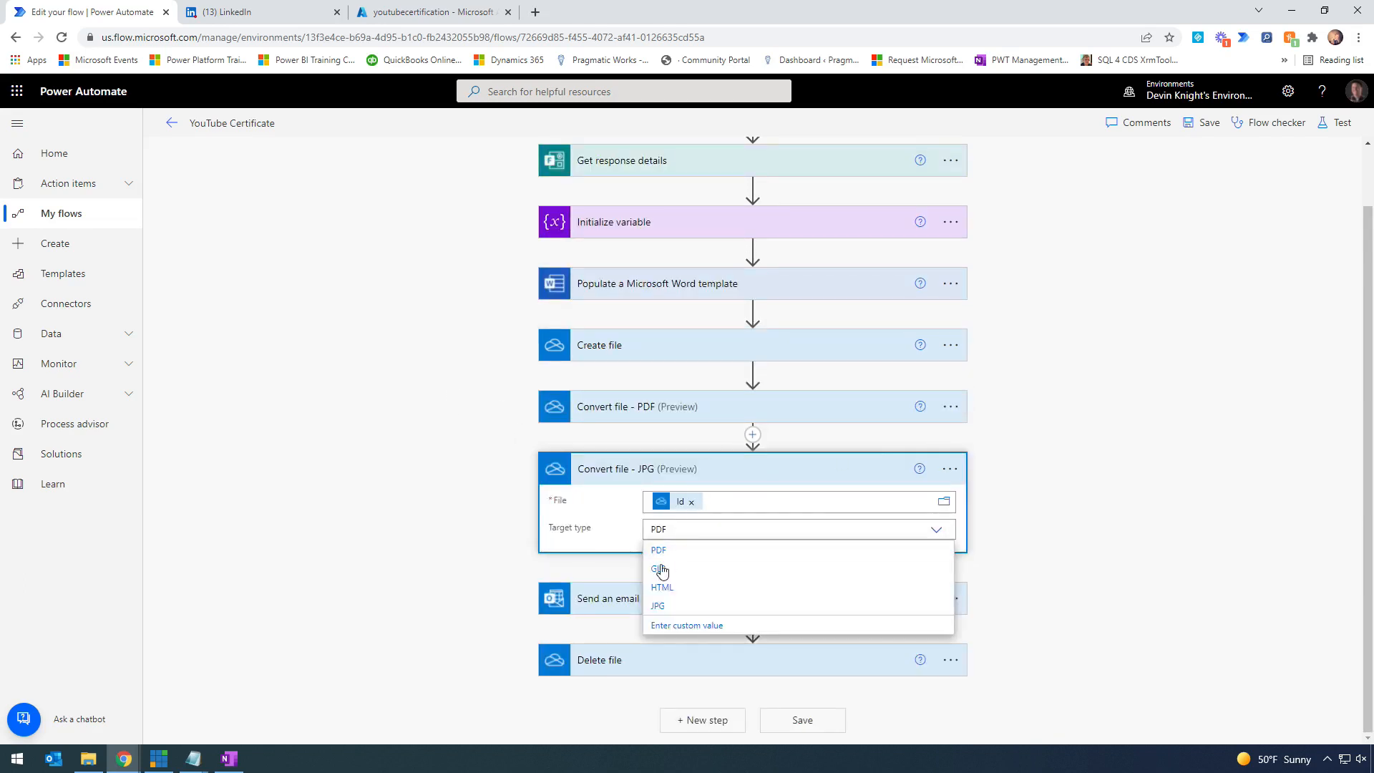
pyautogui.click(681, 609)
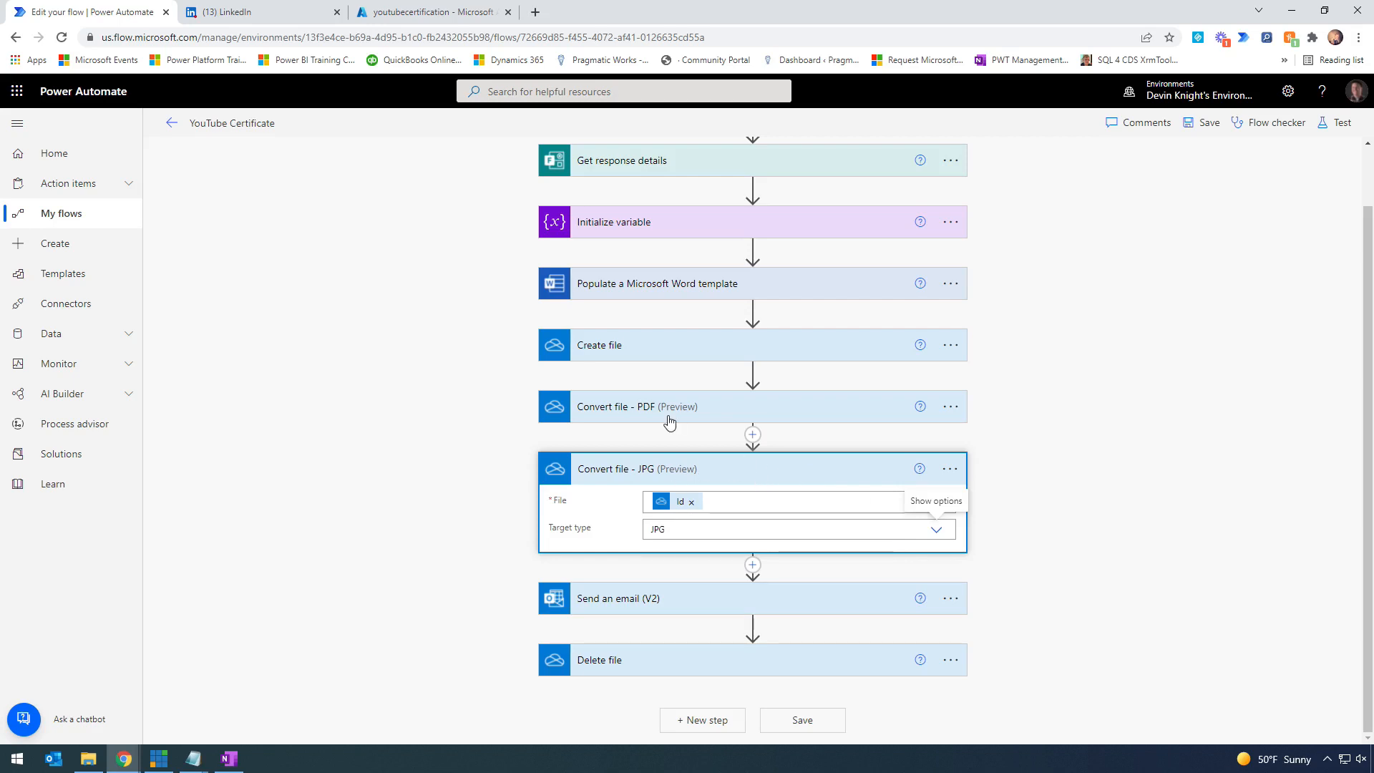
pyautogui.click(718, 476)
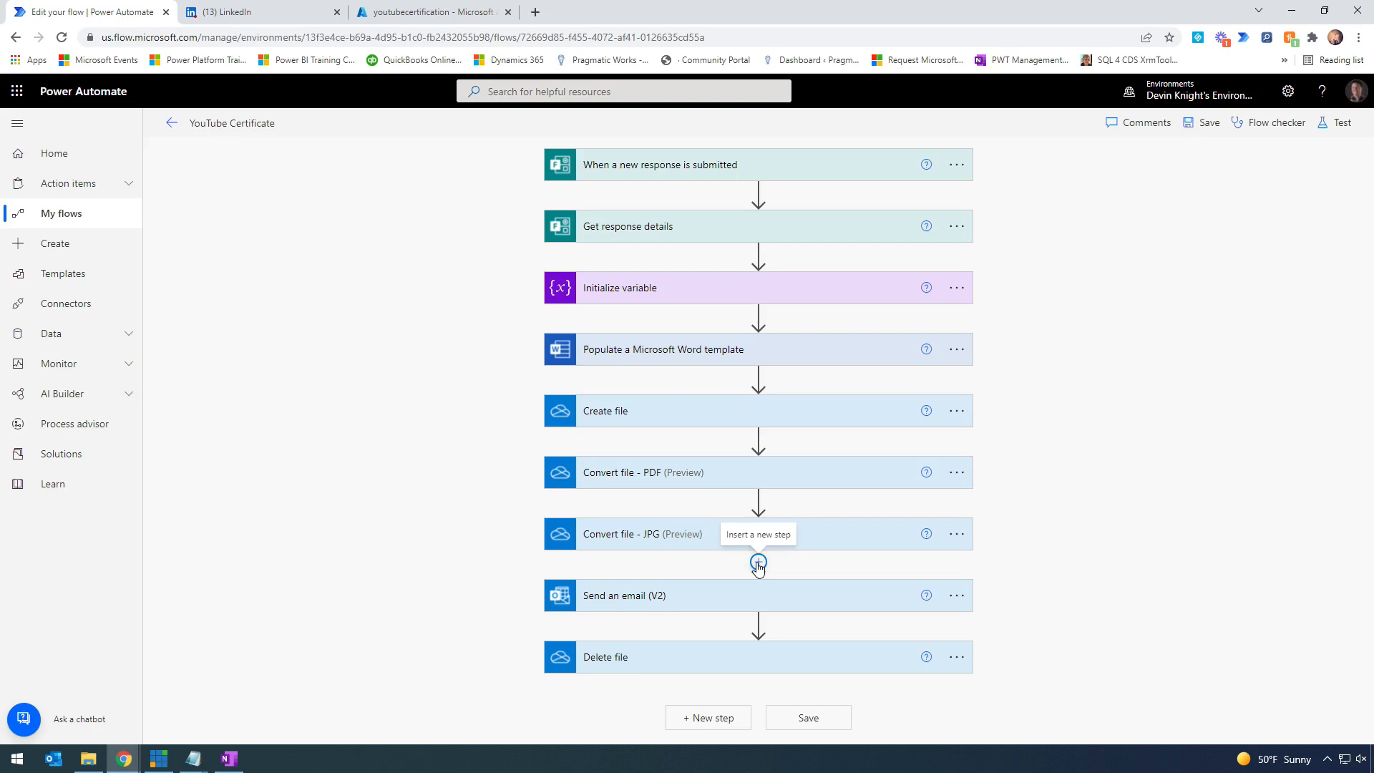
pyautogui.click(760, 565)
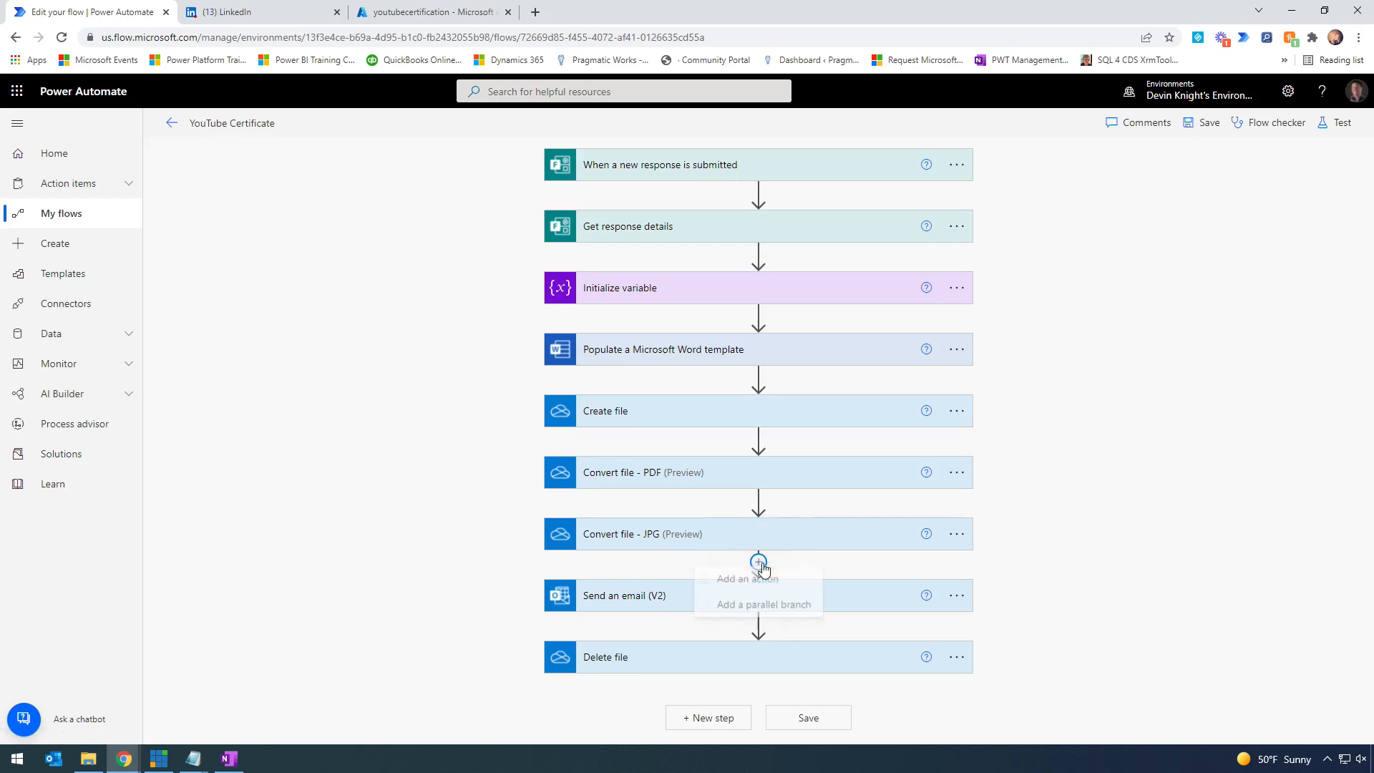
pyautogui.click(787, 595)
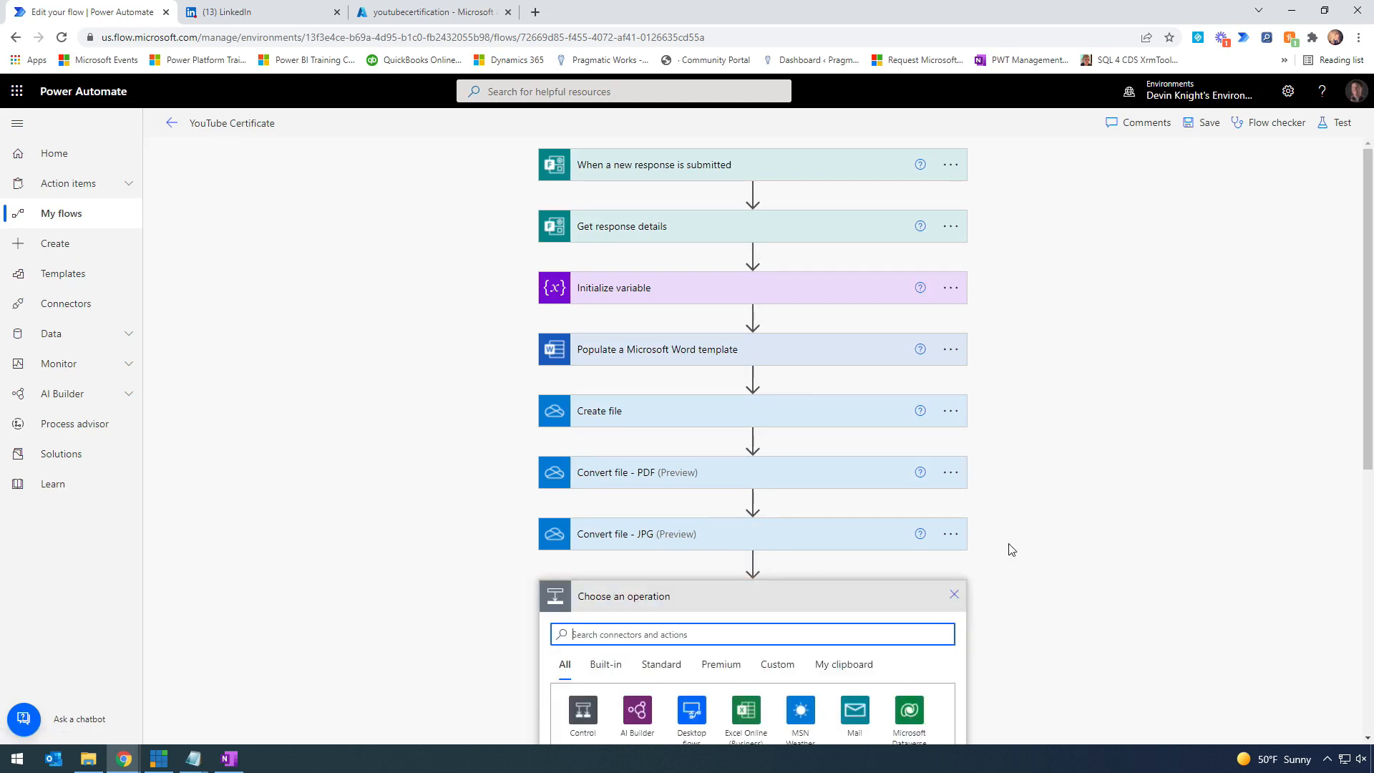
# - Search 'create blob' and add the Azure Blob Storage Create blob (V2) action
pyautogui.write('create blo')
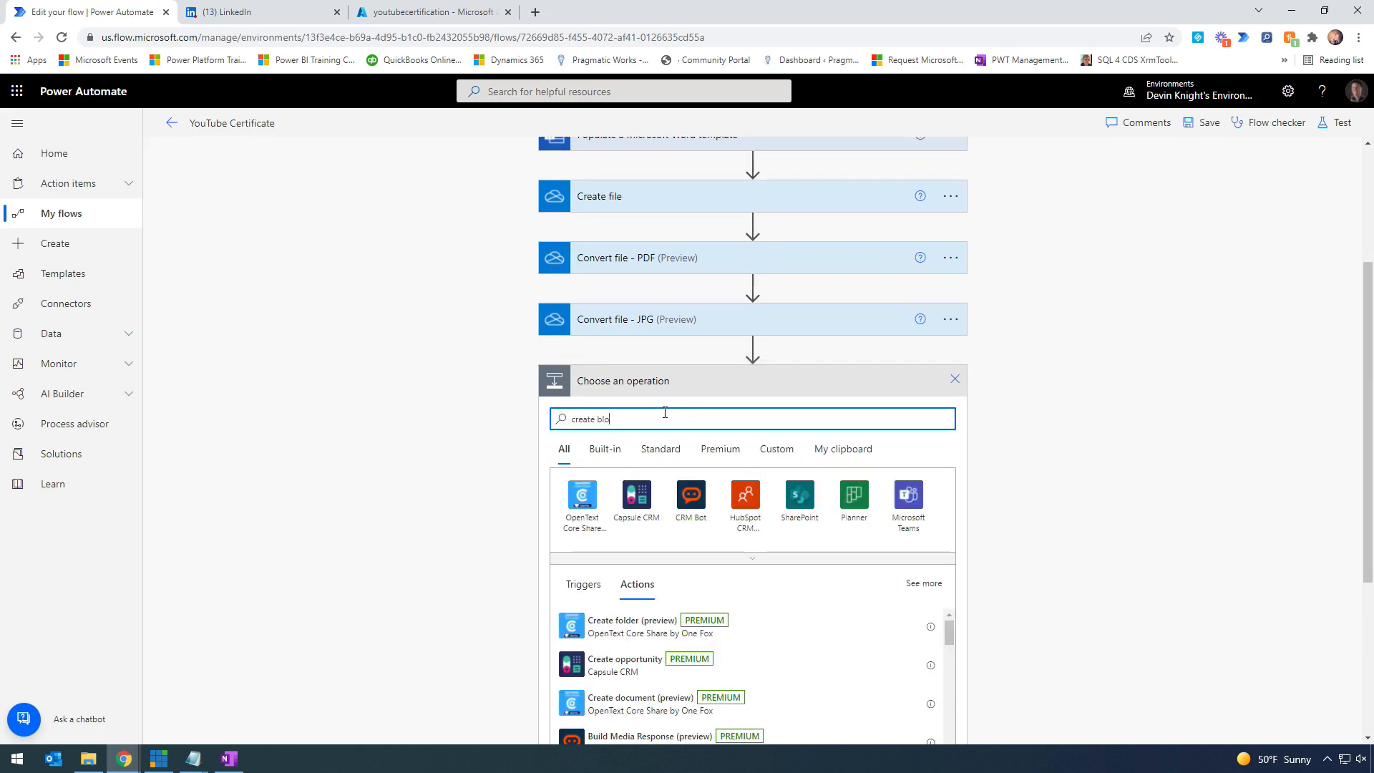
pyautogui.write('b')
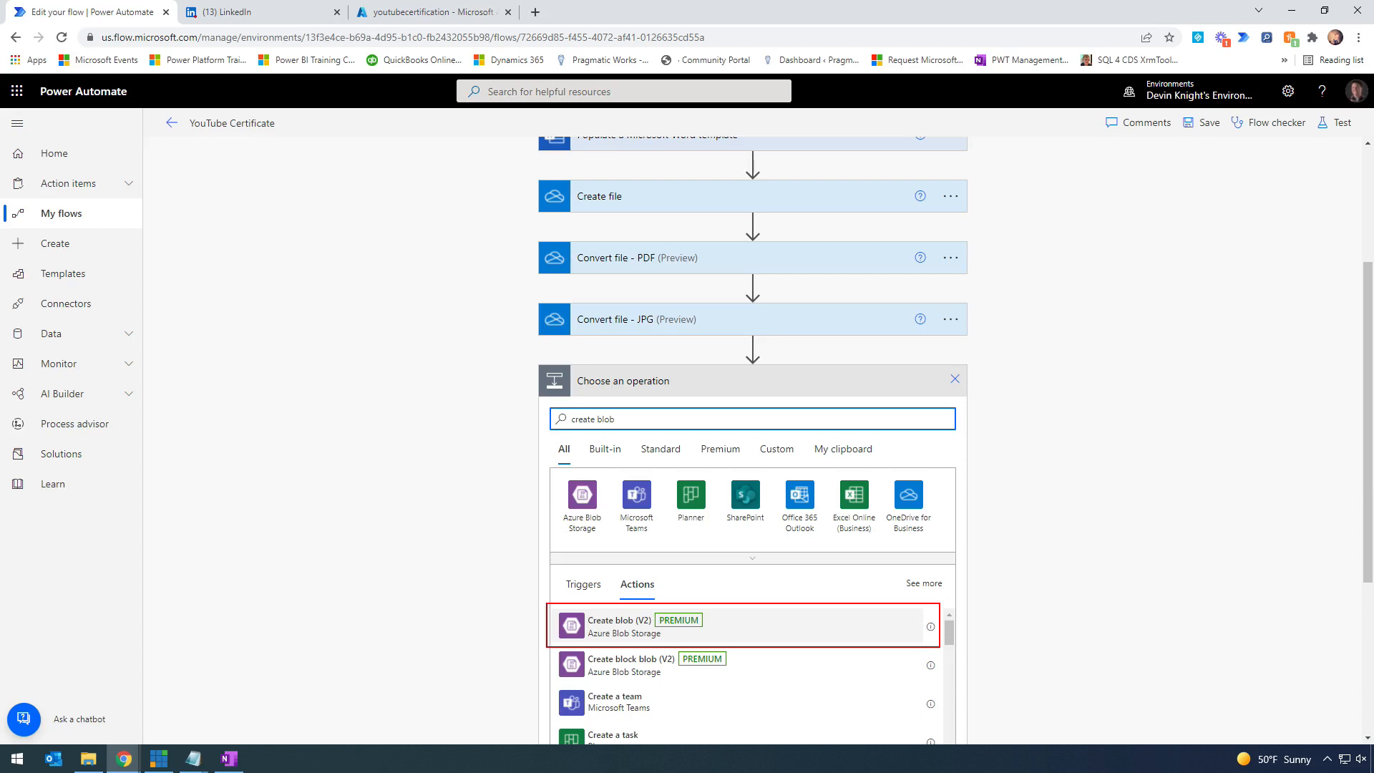
pyautogui.press('Escape')
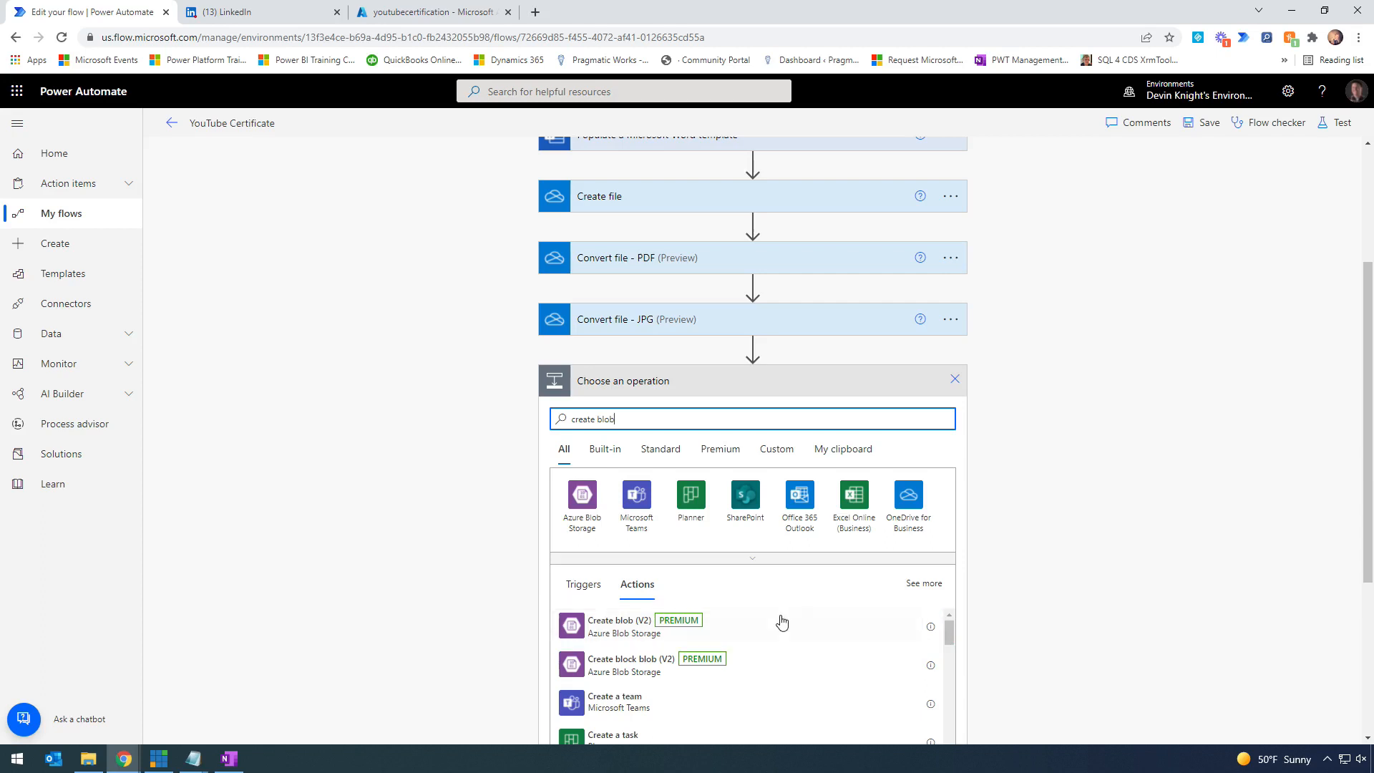
pyautogui.click(593, 632)
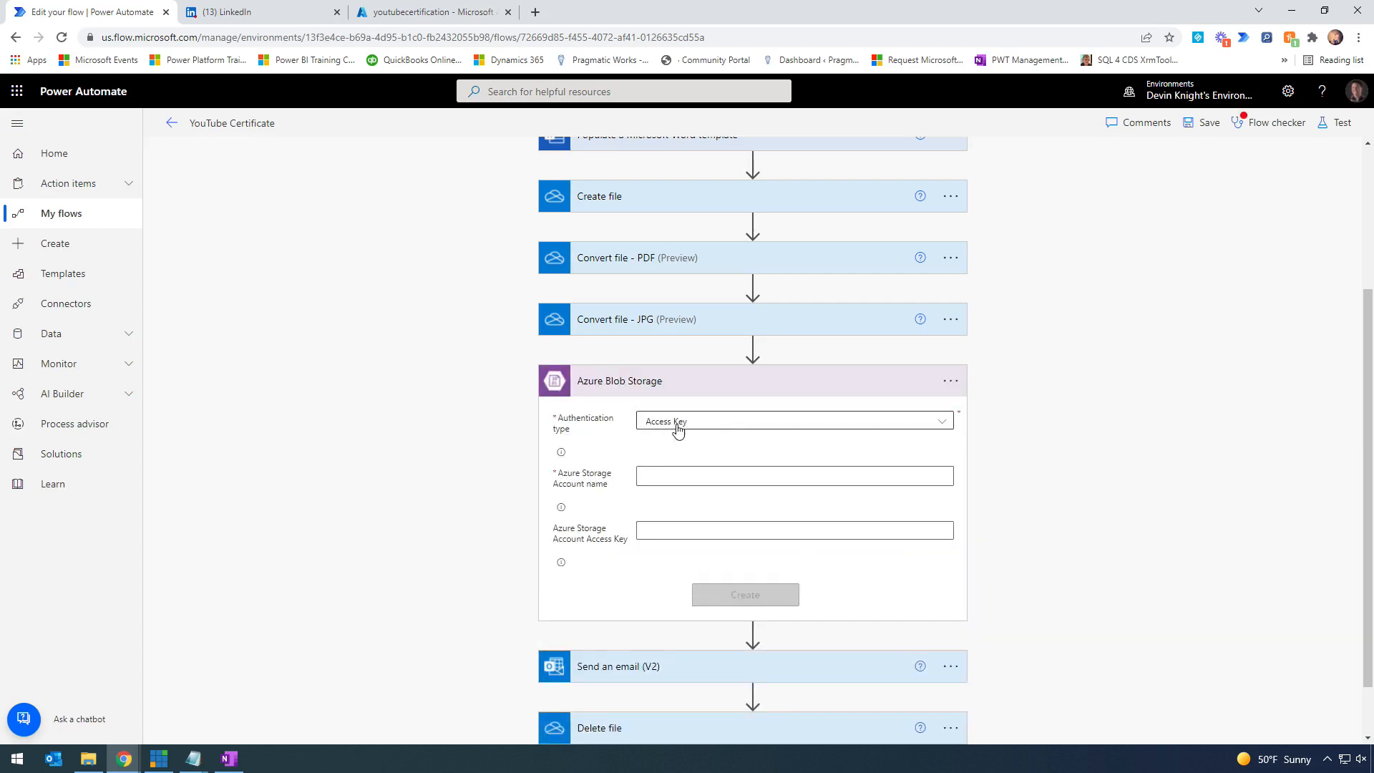
pyautogui.click(943, 425)
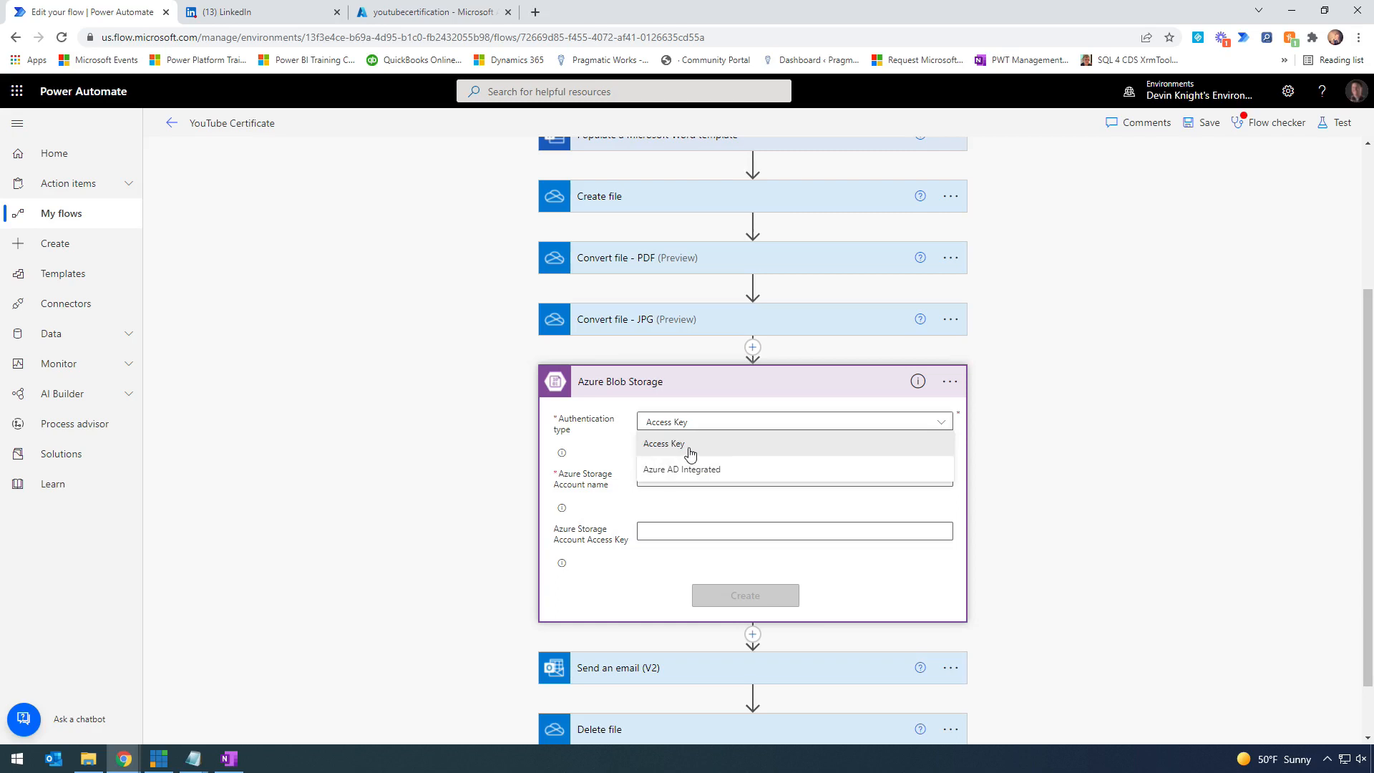
pyautogui.click(646, 449)
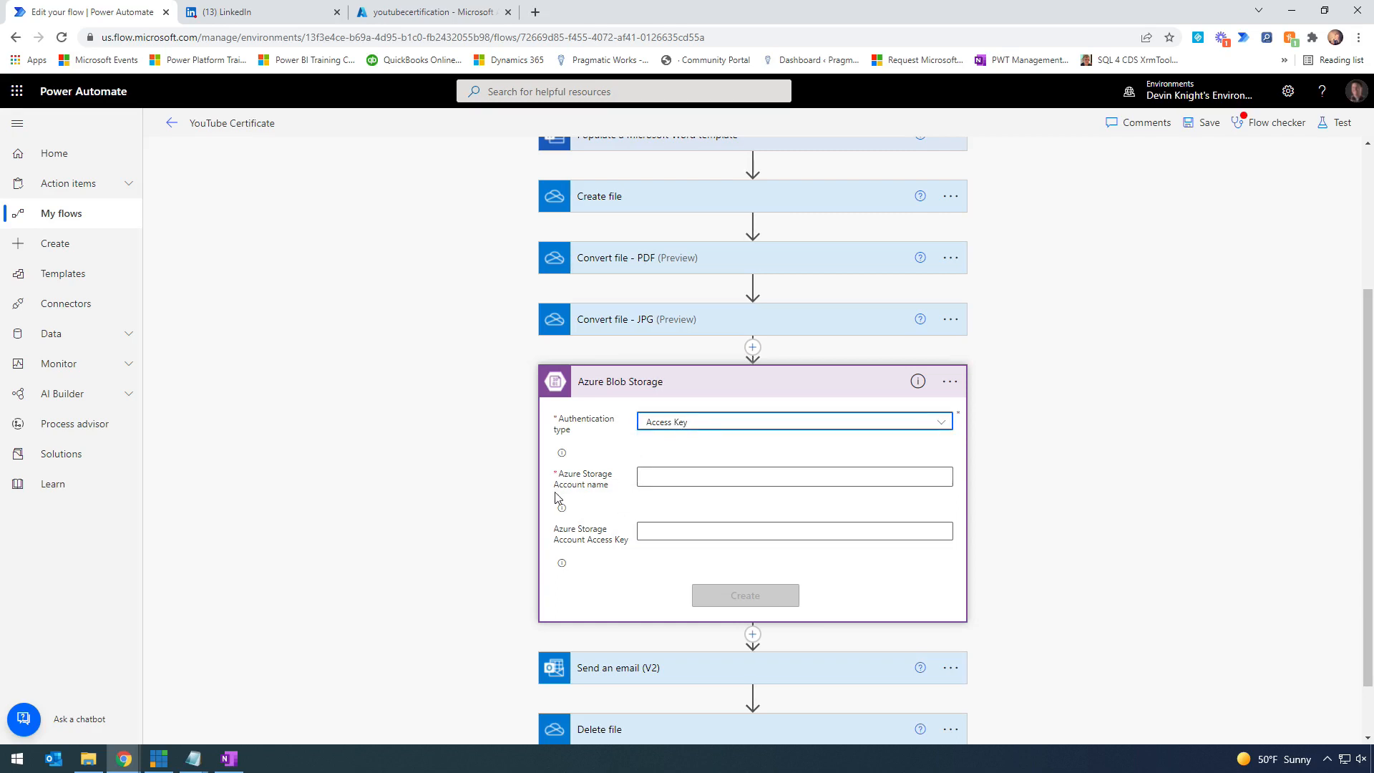
pyautogui.moveTo(611, 487)
pyautogui.click(410, 10)
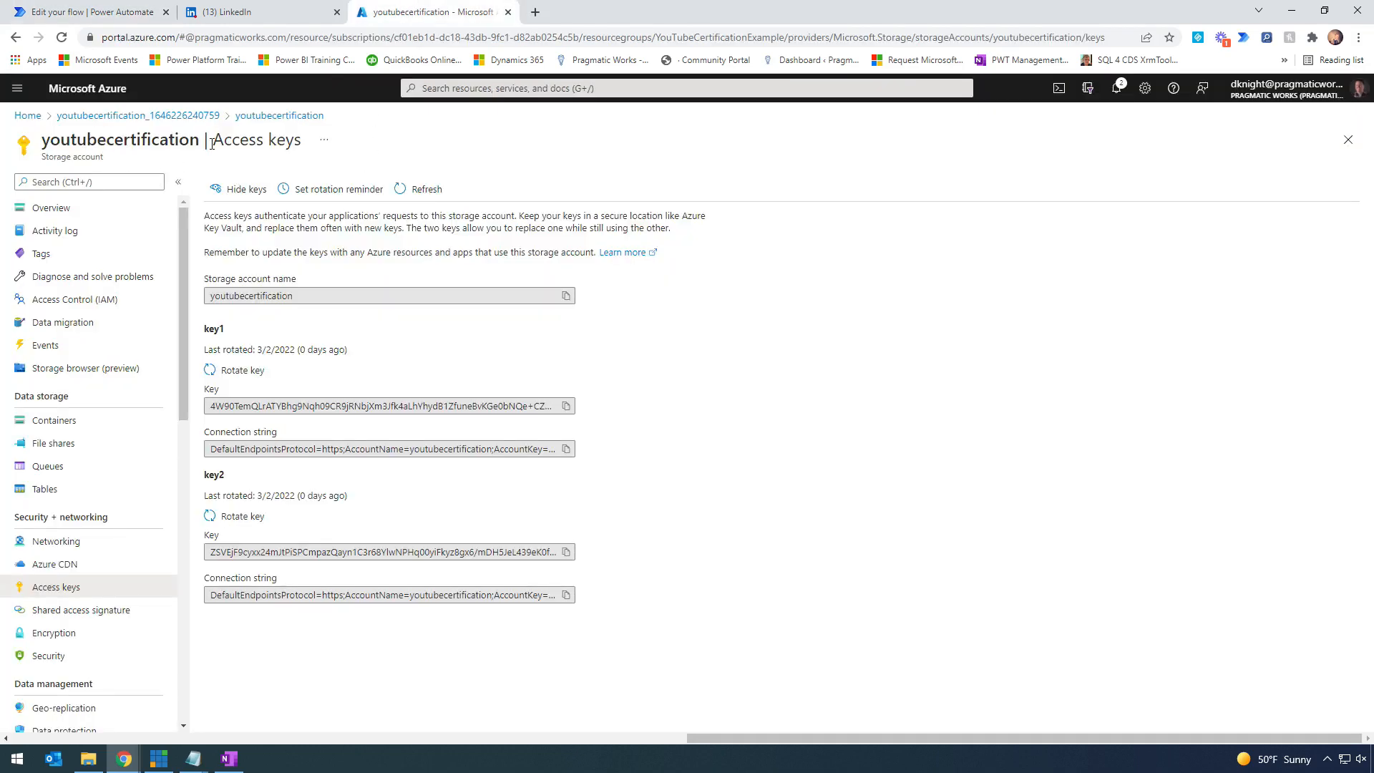
# - Copy the storage account name youtubecertification in the Azure portal, then return to the flow editor
pyautogui.moveTo(196, 142); pyautogui.dragTo(41, 141)
pyautogui.hotkey('ctrl', 'c')
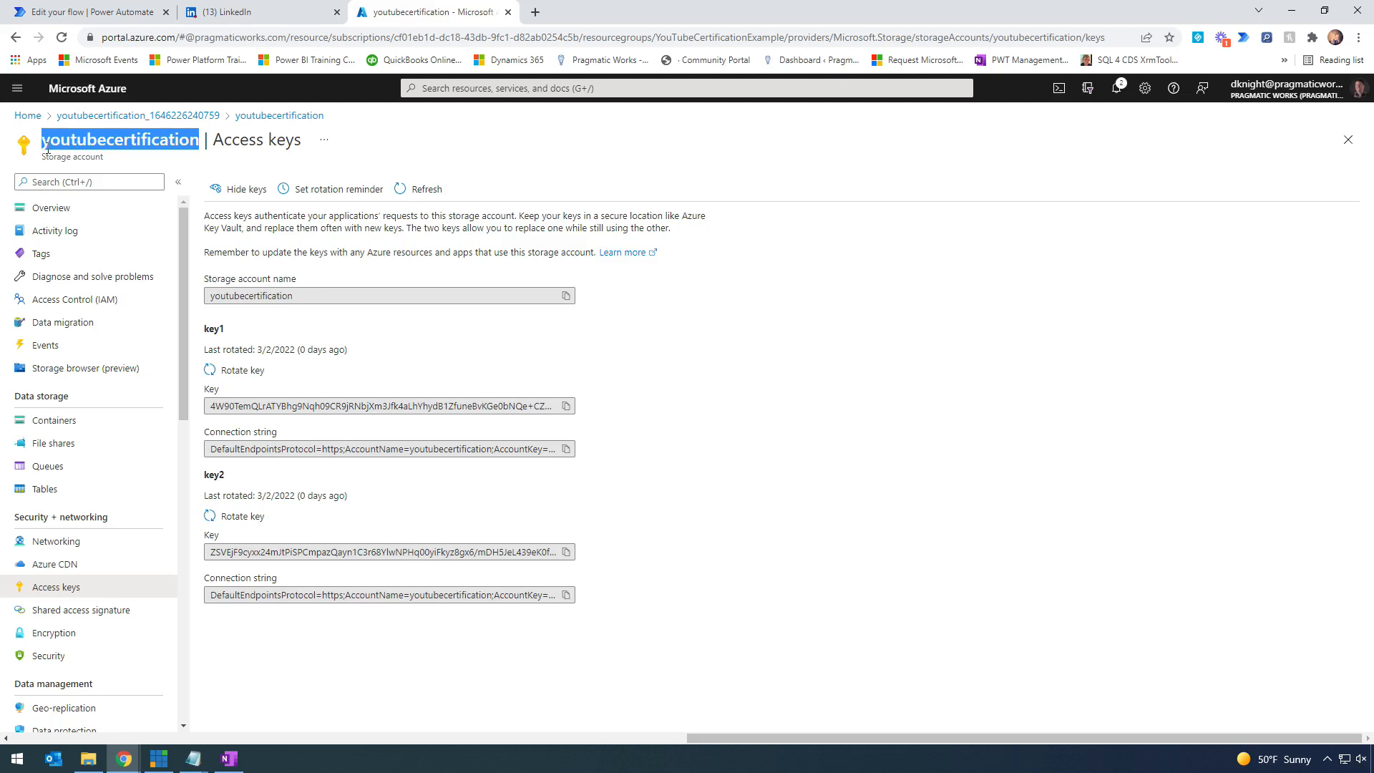
pyautogui.click(54, 208)
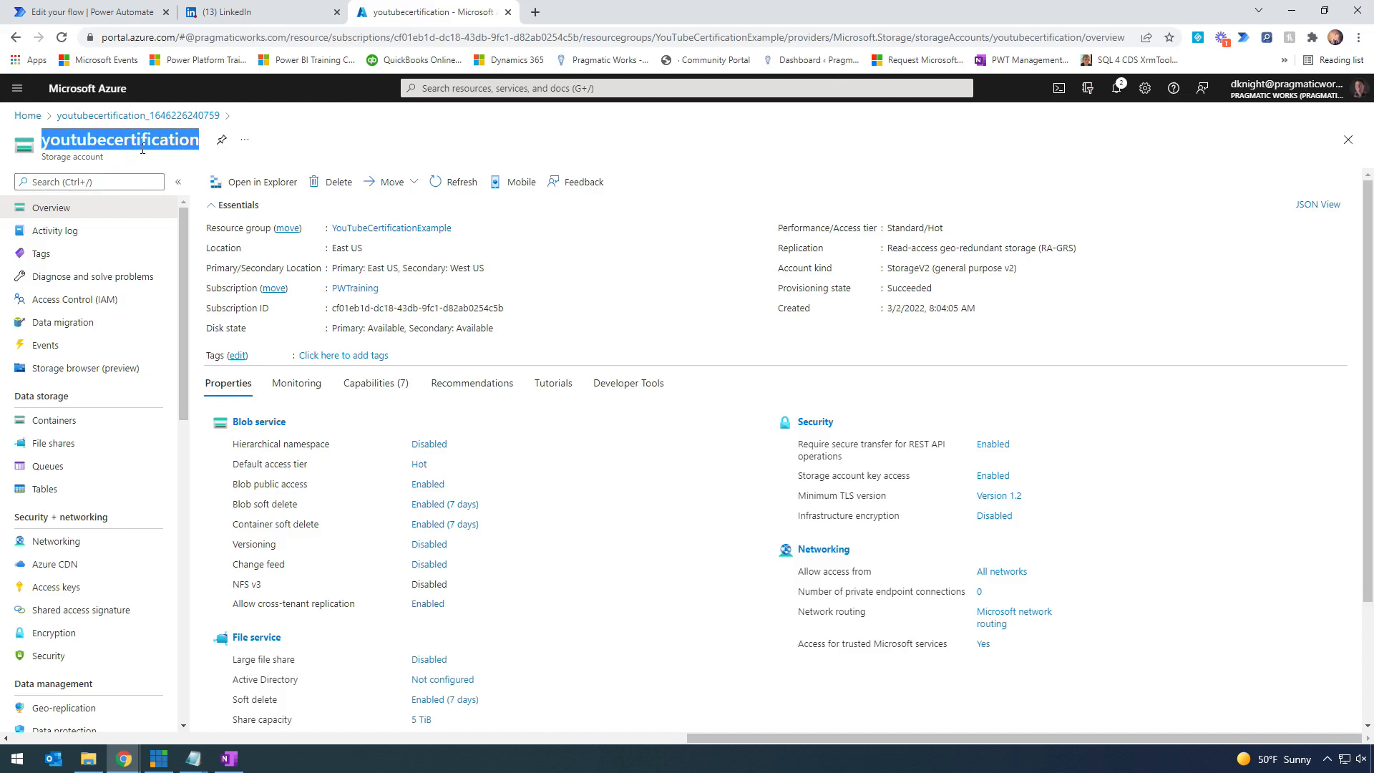
pyautogui.click(109, 14)
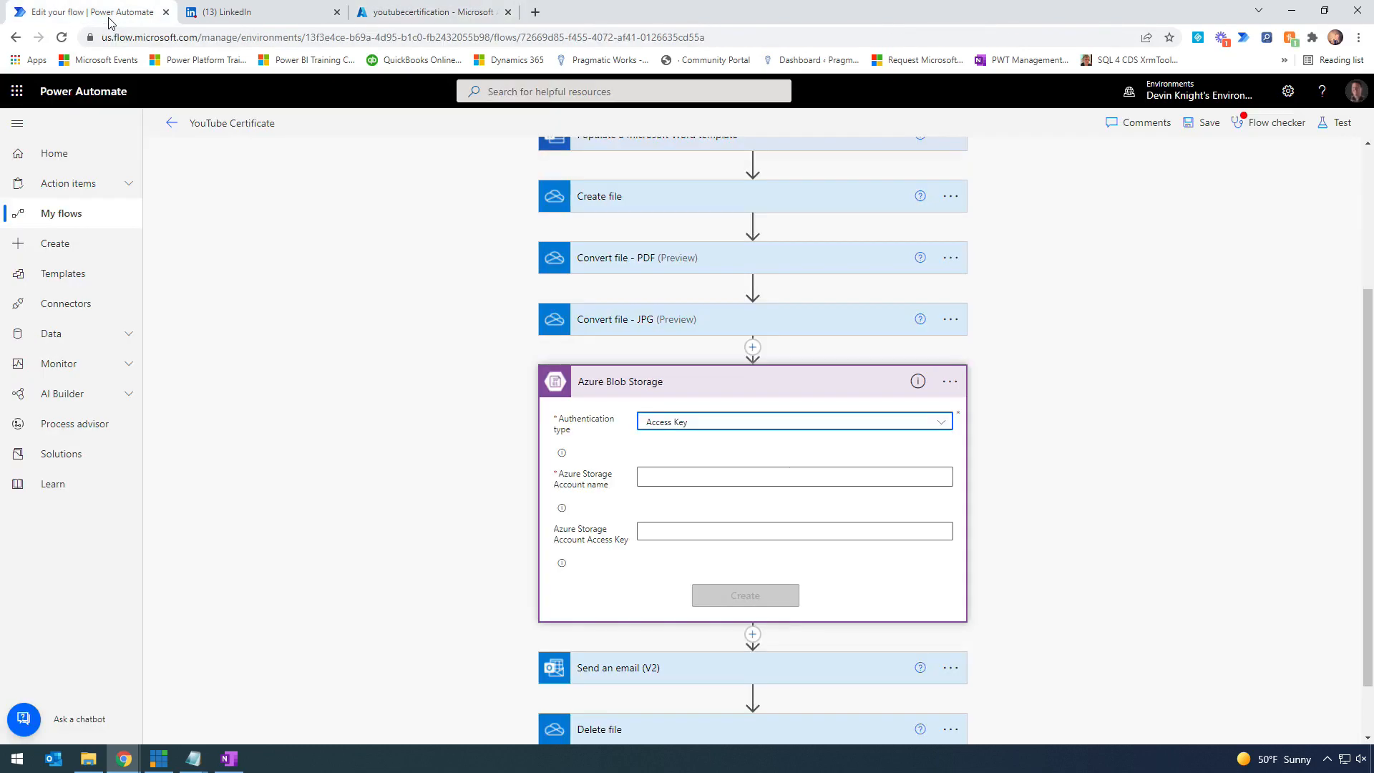
# - Paste youtubecertification as the Azure Storage Account name, then return to the Azure portal
pyautogui.click(683, 477)
pyautogui.hotkey('ctrl', 'v')
pyautogui.click(683, 526)
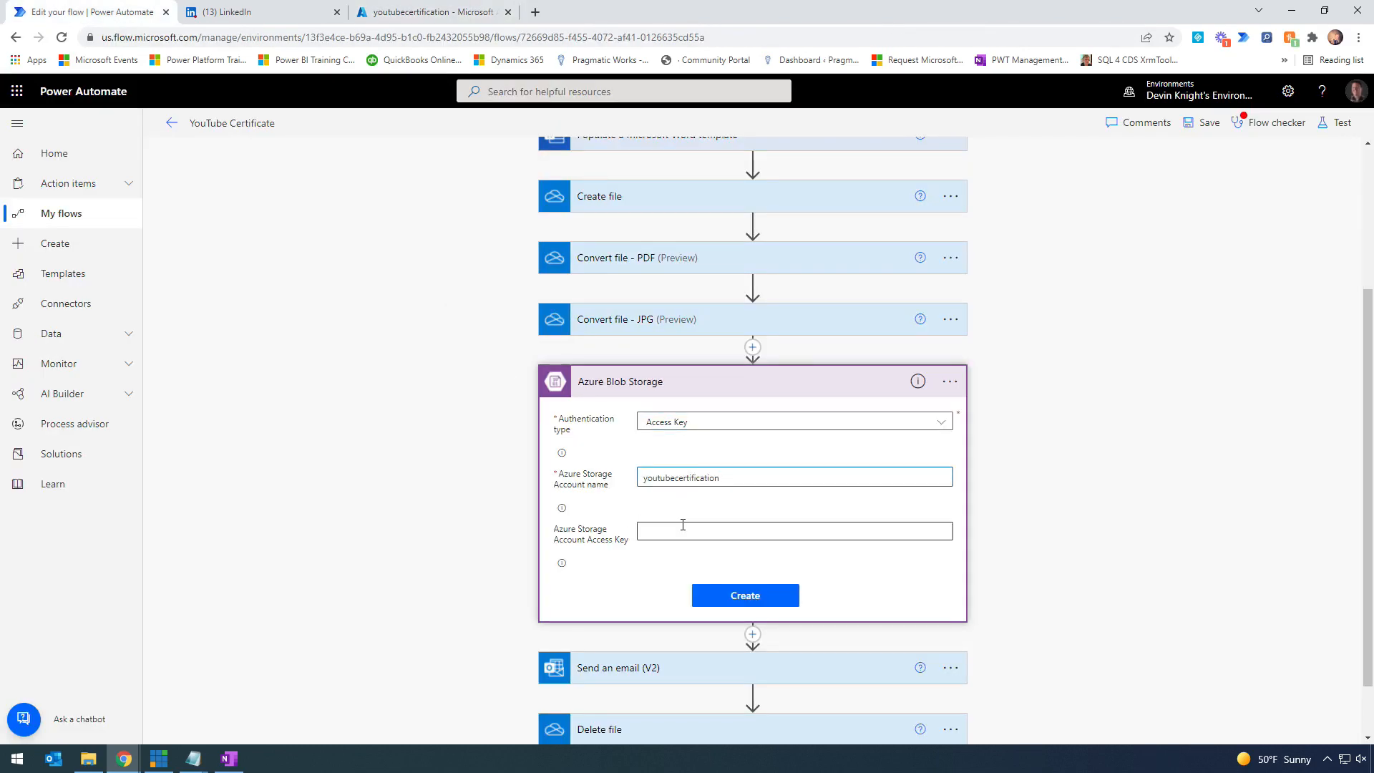
pyautogui.click(641, 536)
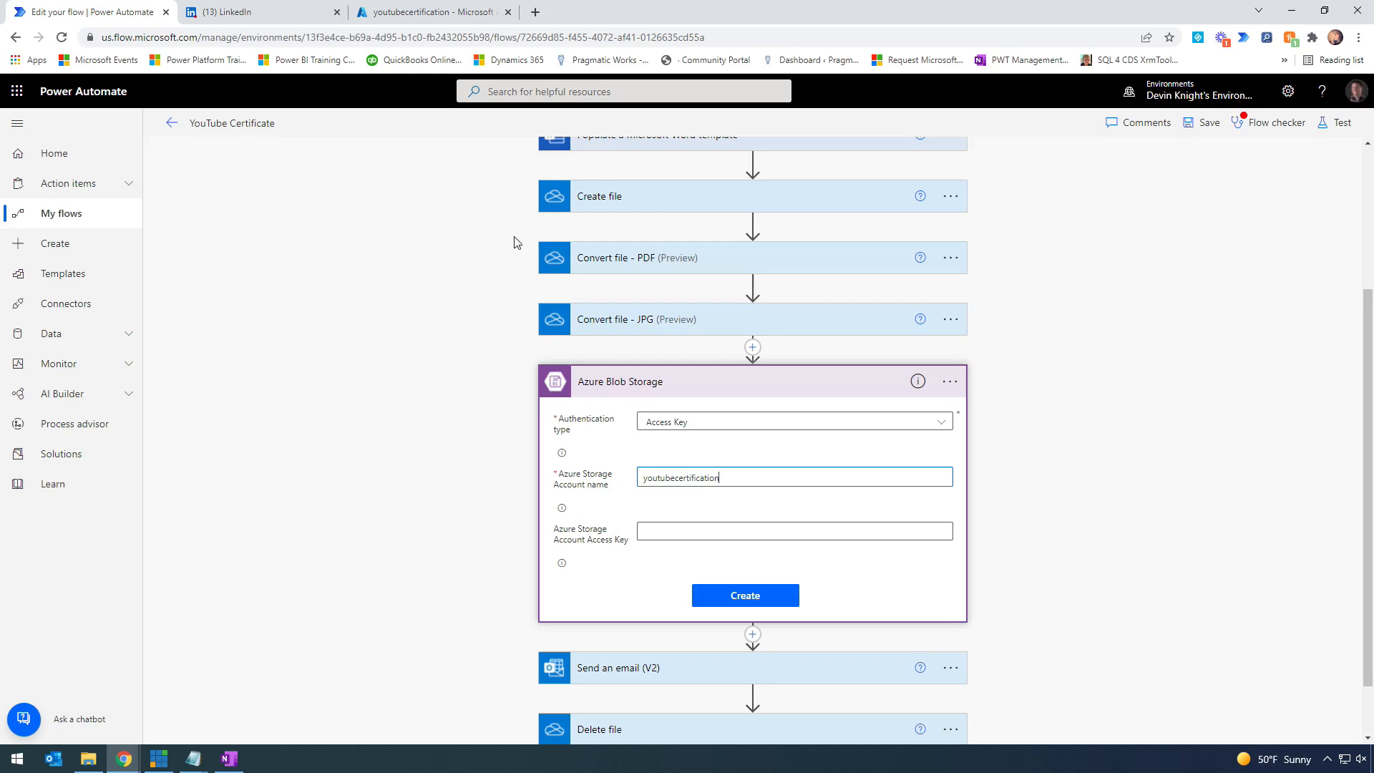
pyautogui.click(426, 20)
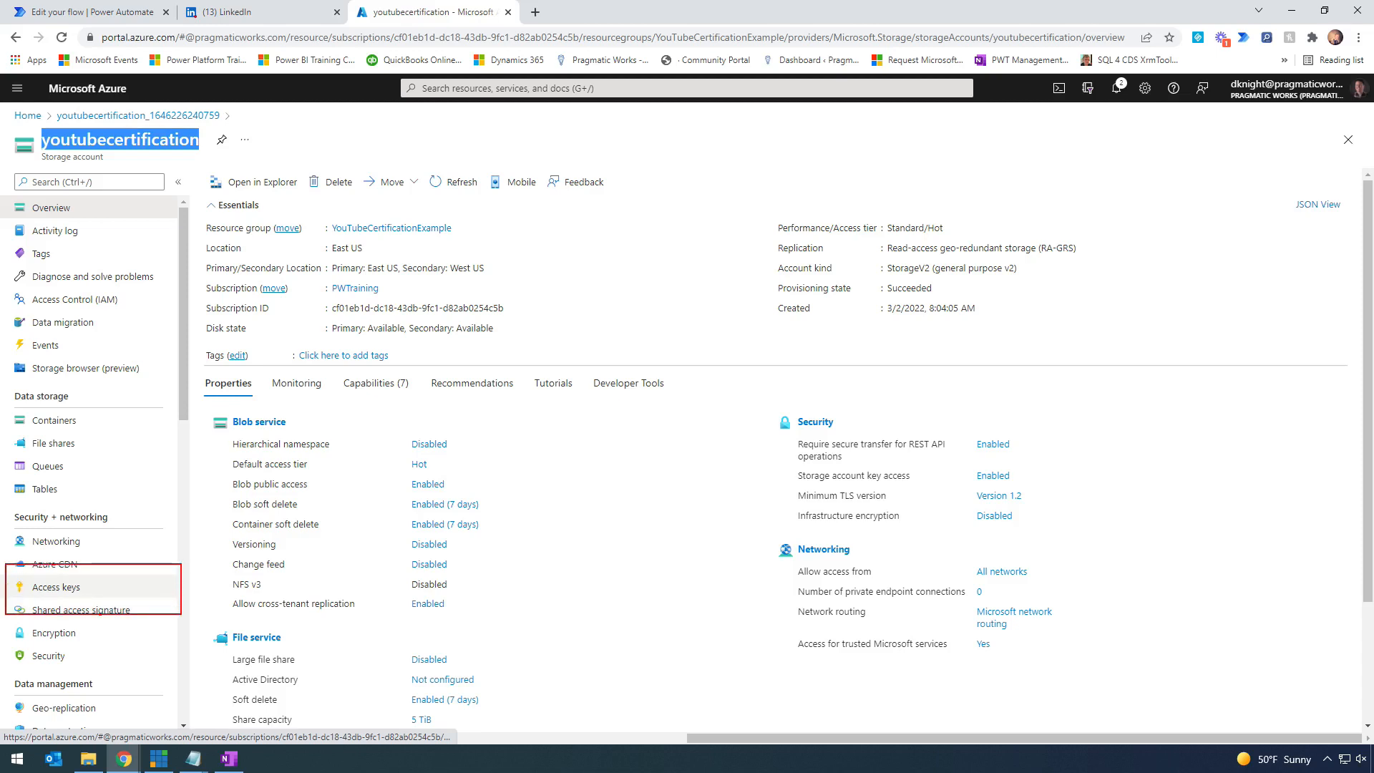
# - Copy key1 from the storage account's Access keys page and return to Power Automate
pyautogui.click(104, 591)
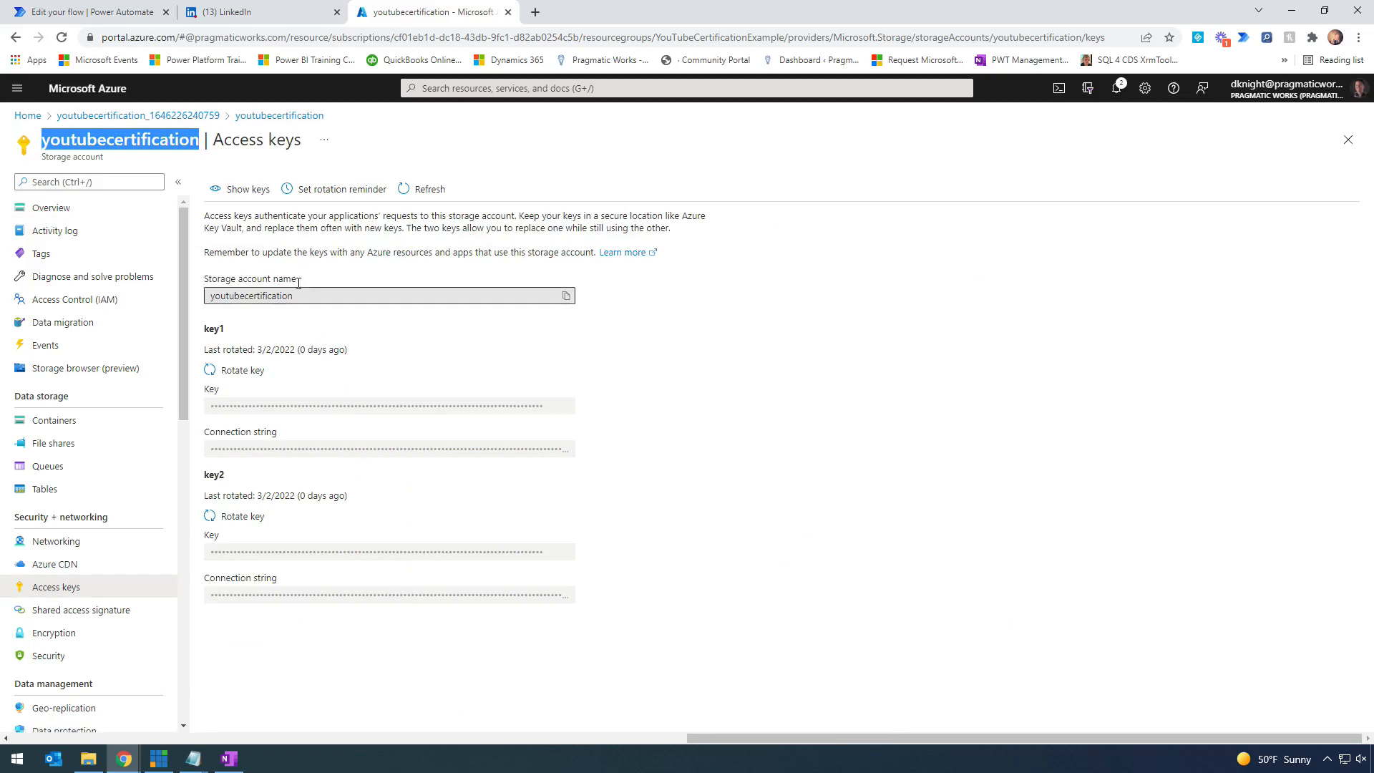
pyautogui.click(241, 189)
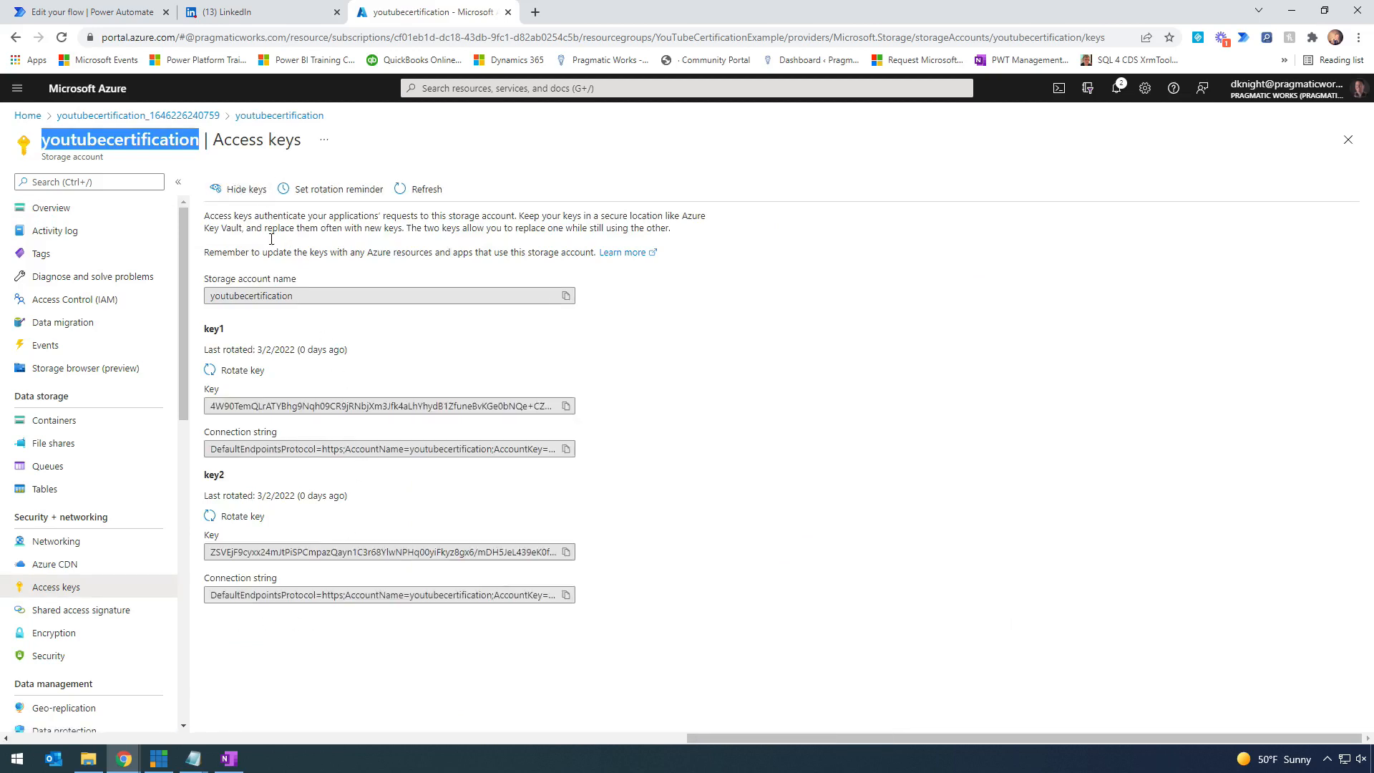
pyautogui.click(566, 407)
pyautogui.click(130, 14)
# - Paste the copied access key into the connection form and create the Azure Blob Storage connection
pyautogui.click(741, 532)
pyautogui.hotkey('ctrl', 'v')
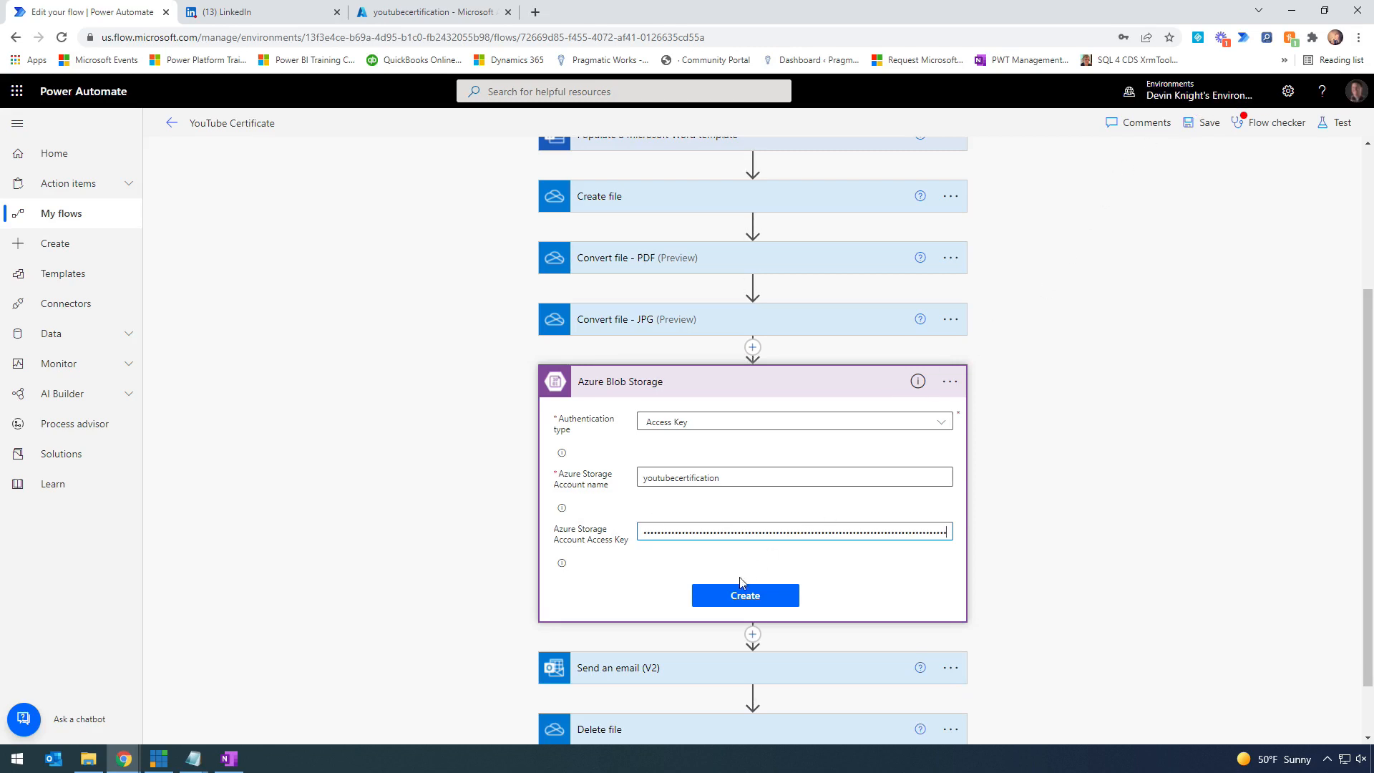
pyautogui.click(737, 597)
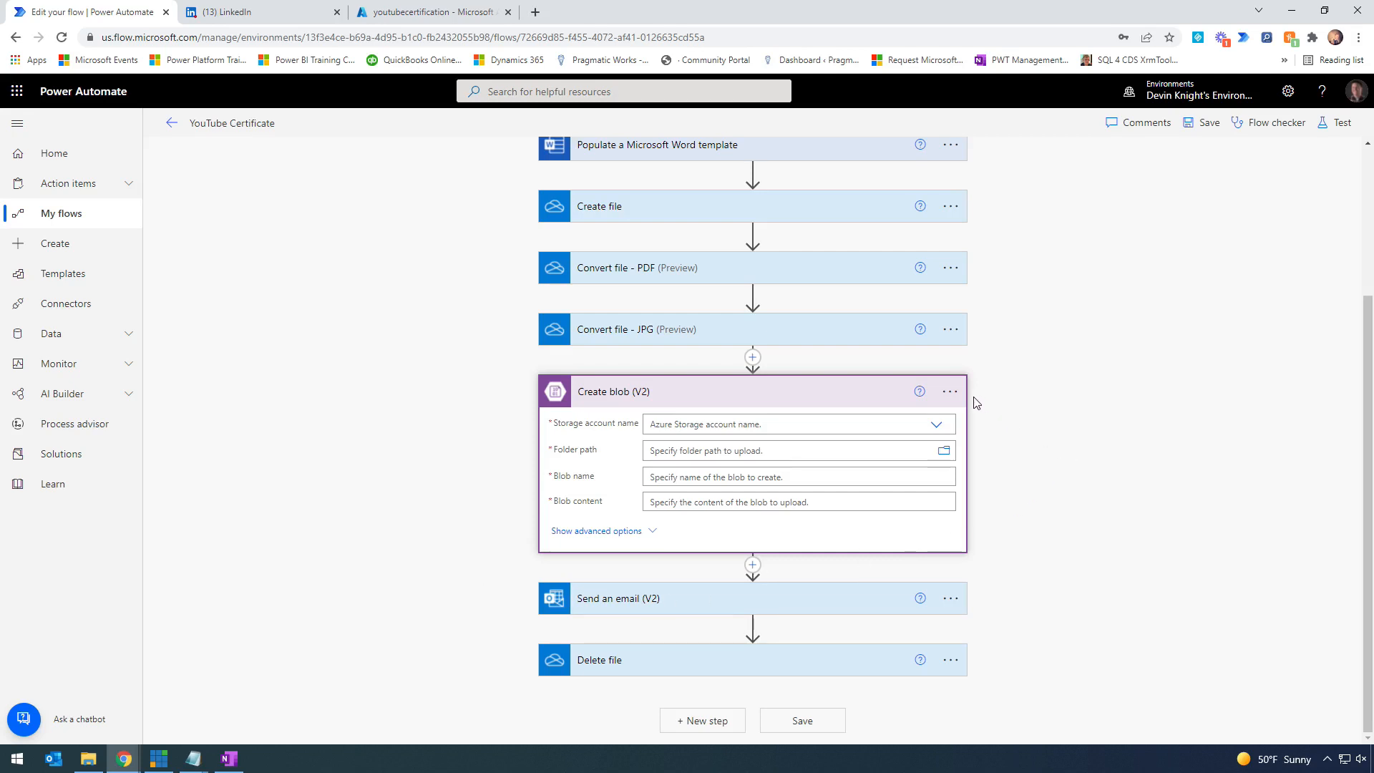
# - Set Create blob's storage account to the youtubecertification connection settings and browse folder-path containers
pyautogui.click(950, 396)
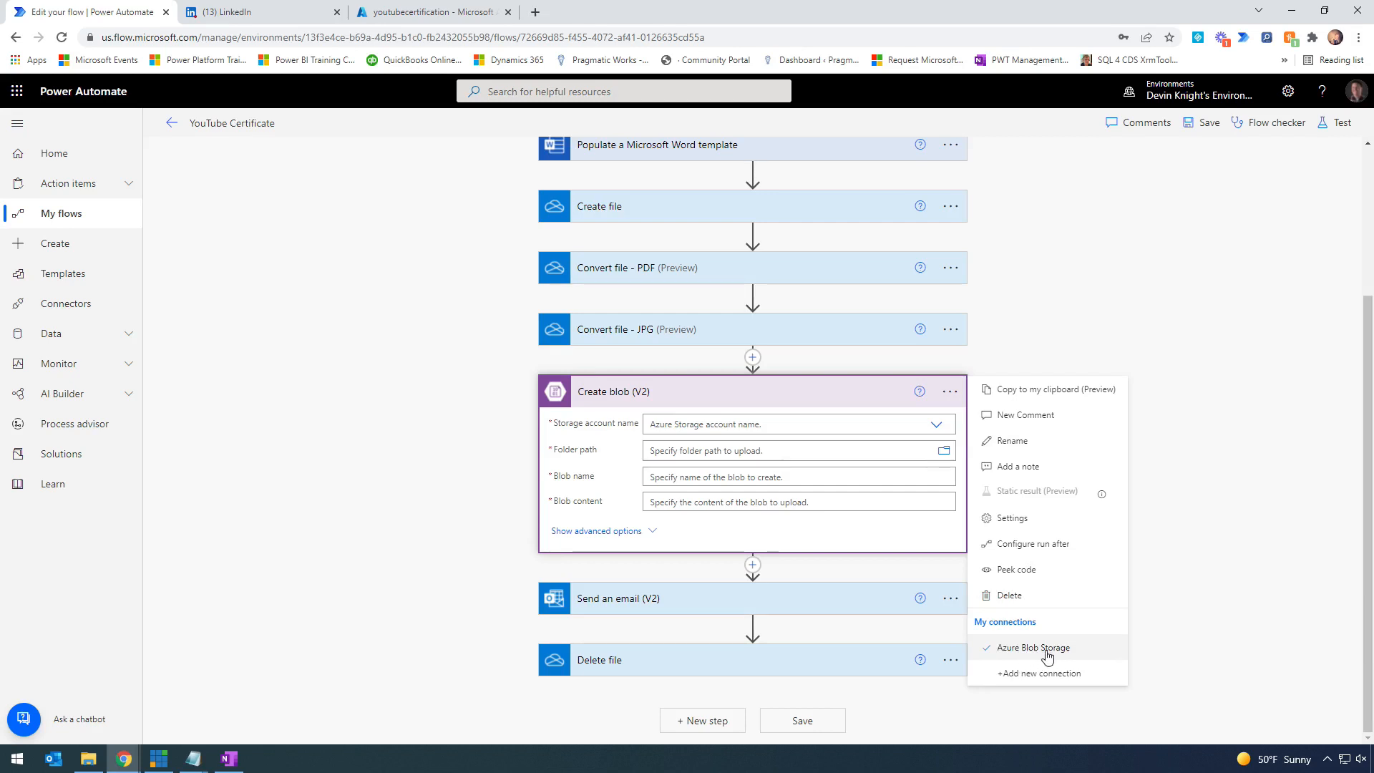
pyautogui.click(1083, 290)
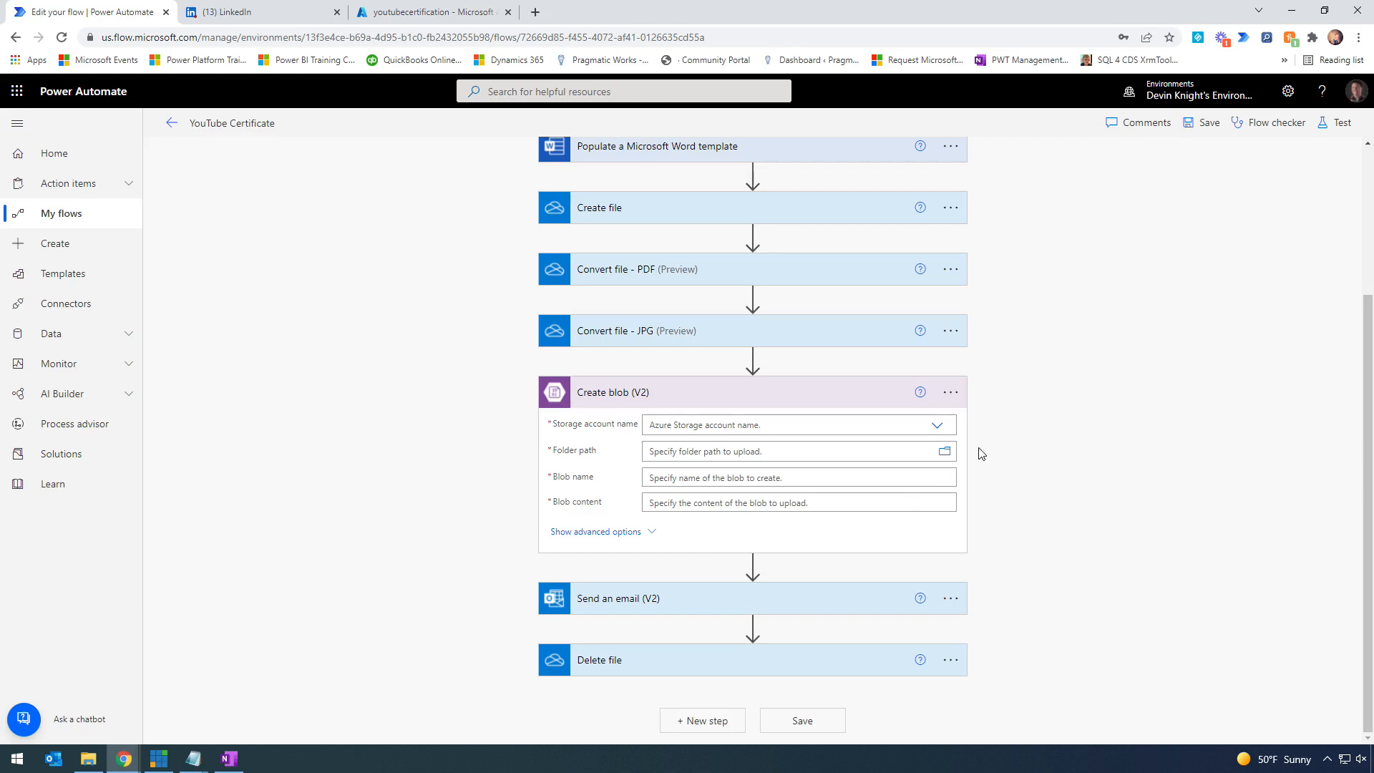
pyautogui.click(937, 428)
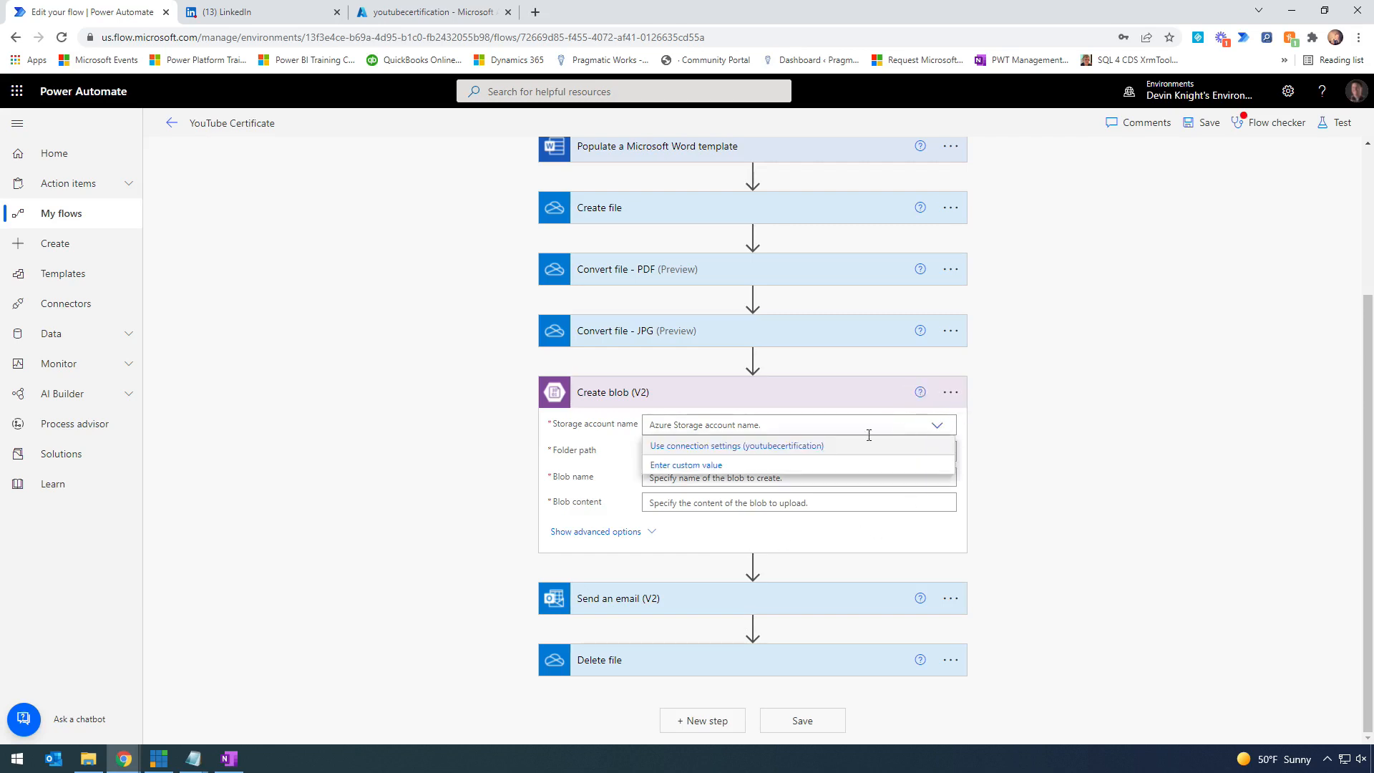
pyautogui.click(828, 454)
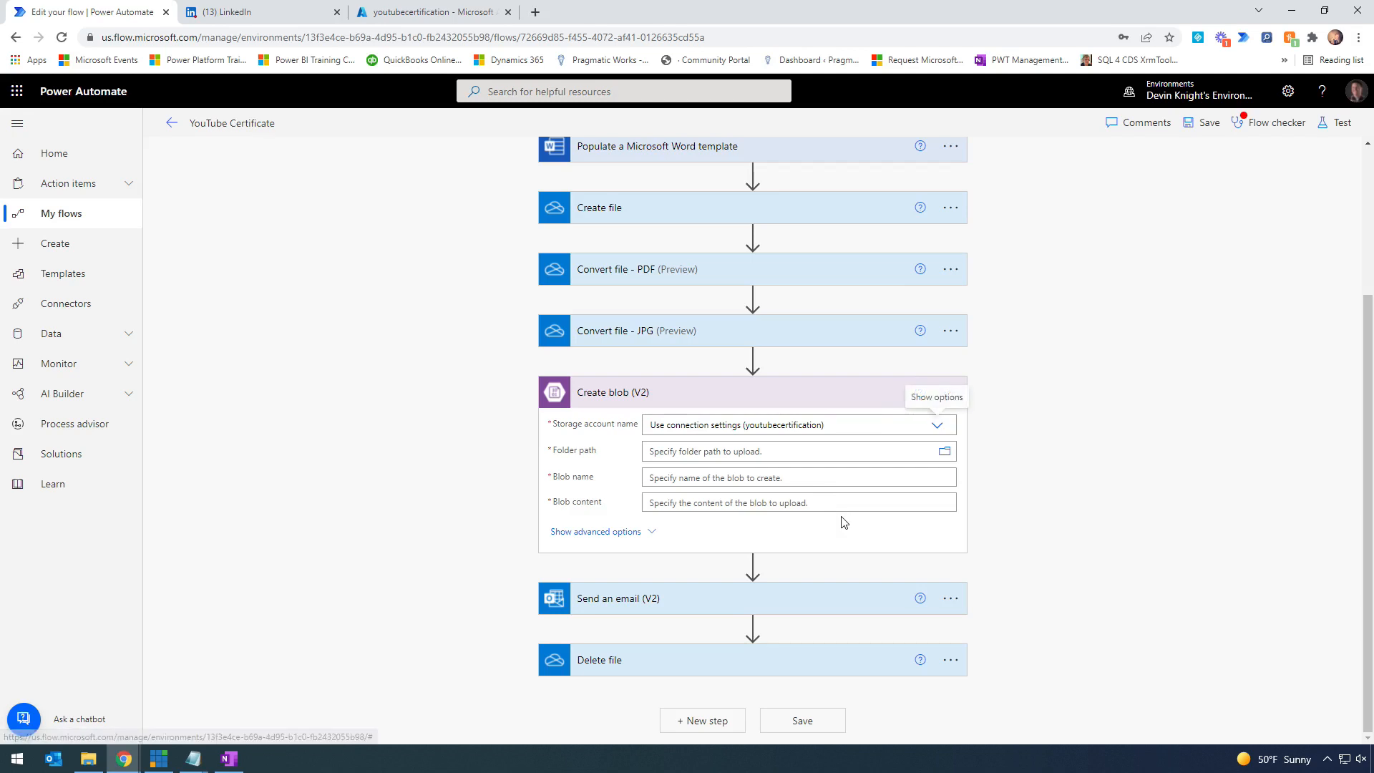
pyautogui.click(945, 452)
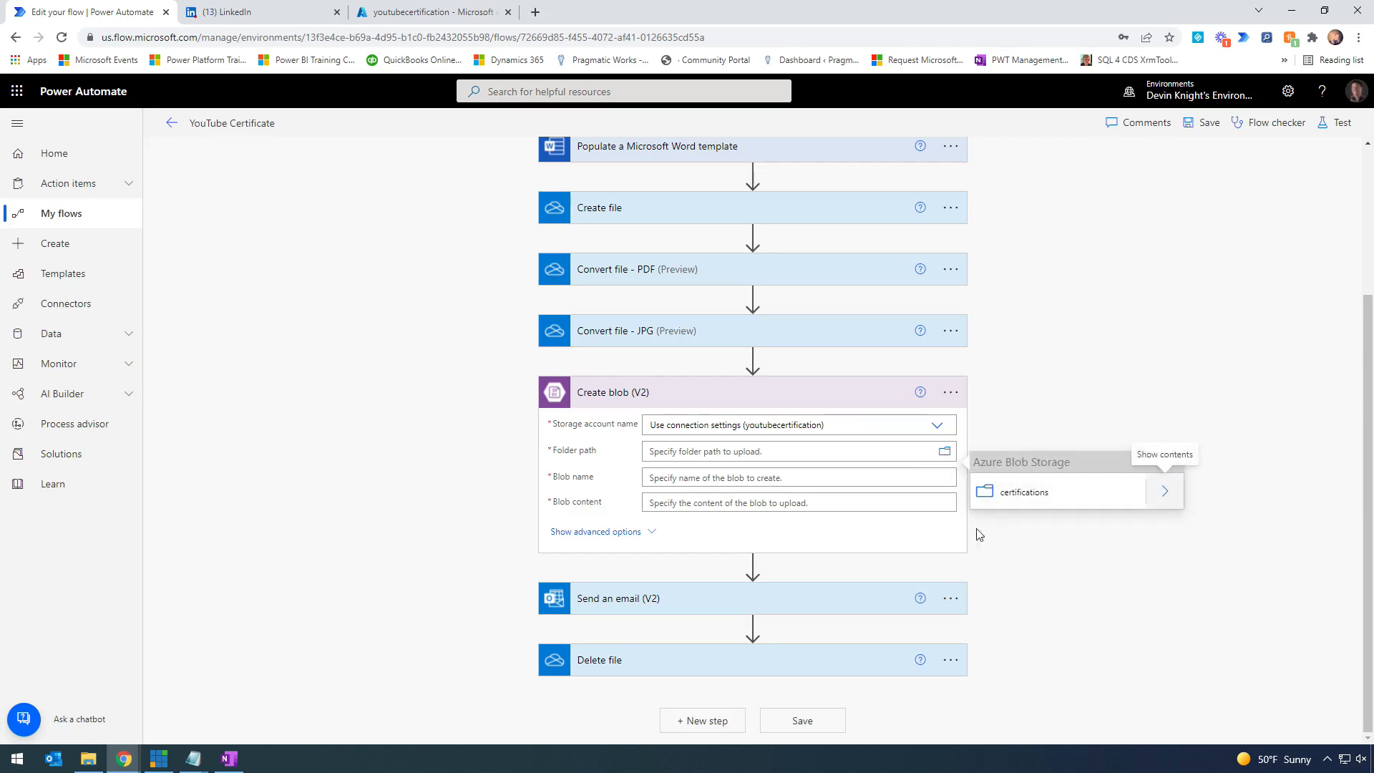
# - Set the blob step's folder path to the /certifications container
pyautogui.click(1042, 502)
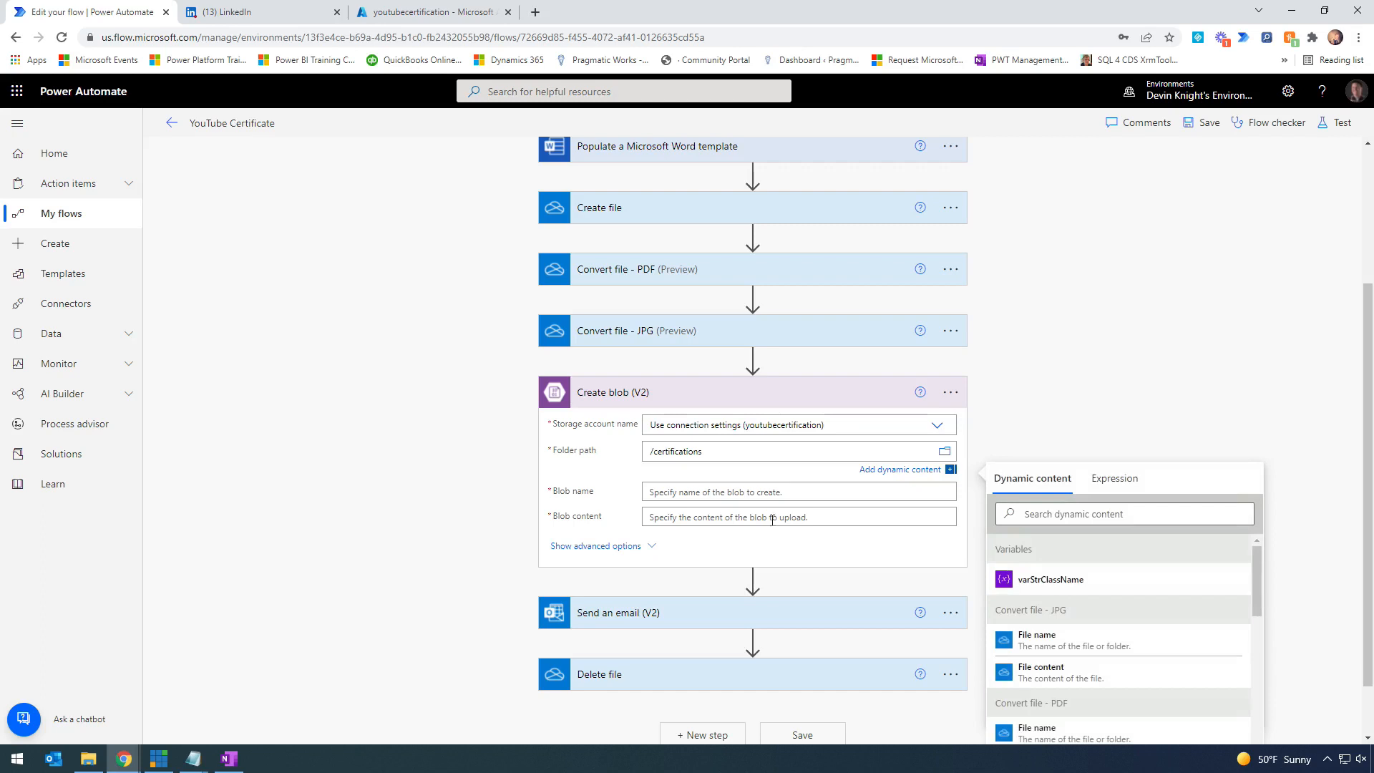
pyautogui.click(674, 493)
pyautogui.click(673, 534)
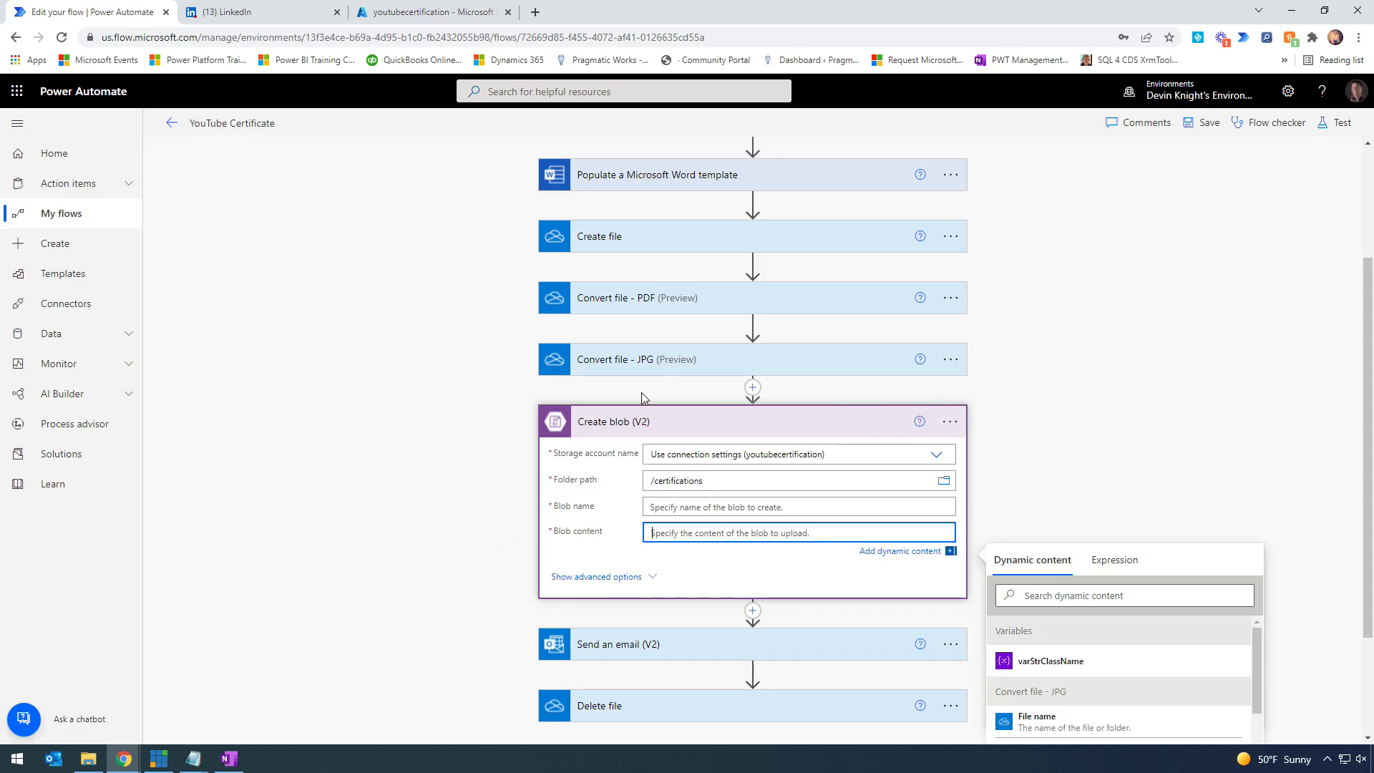
pyautogui.scroll(-2, 641, 392)
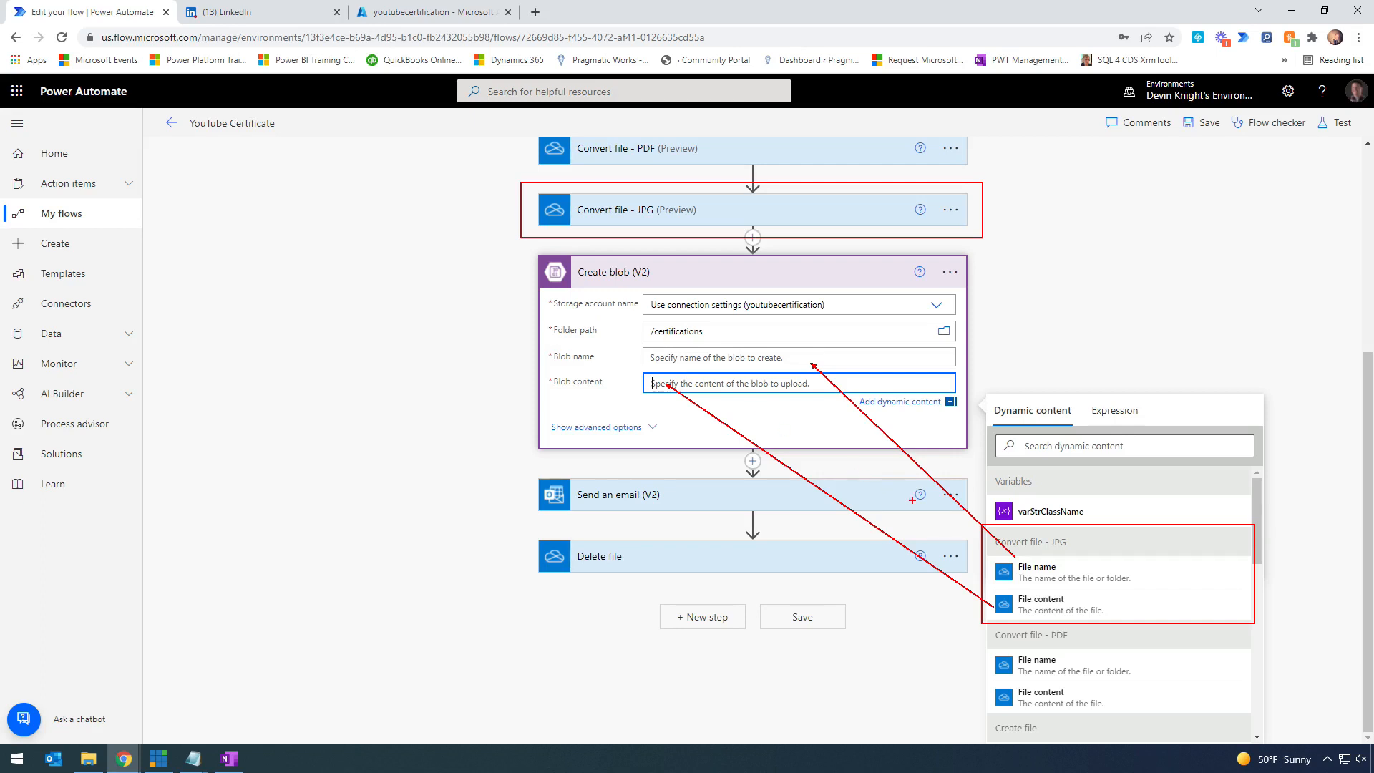
# - Fill Blob name with the JPG's File name and Blob content with its File content
pyautogui.click(806, 358)
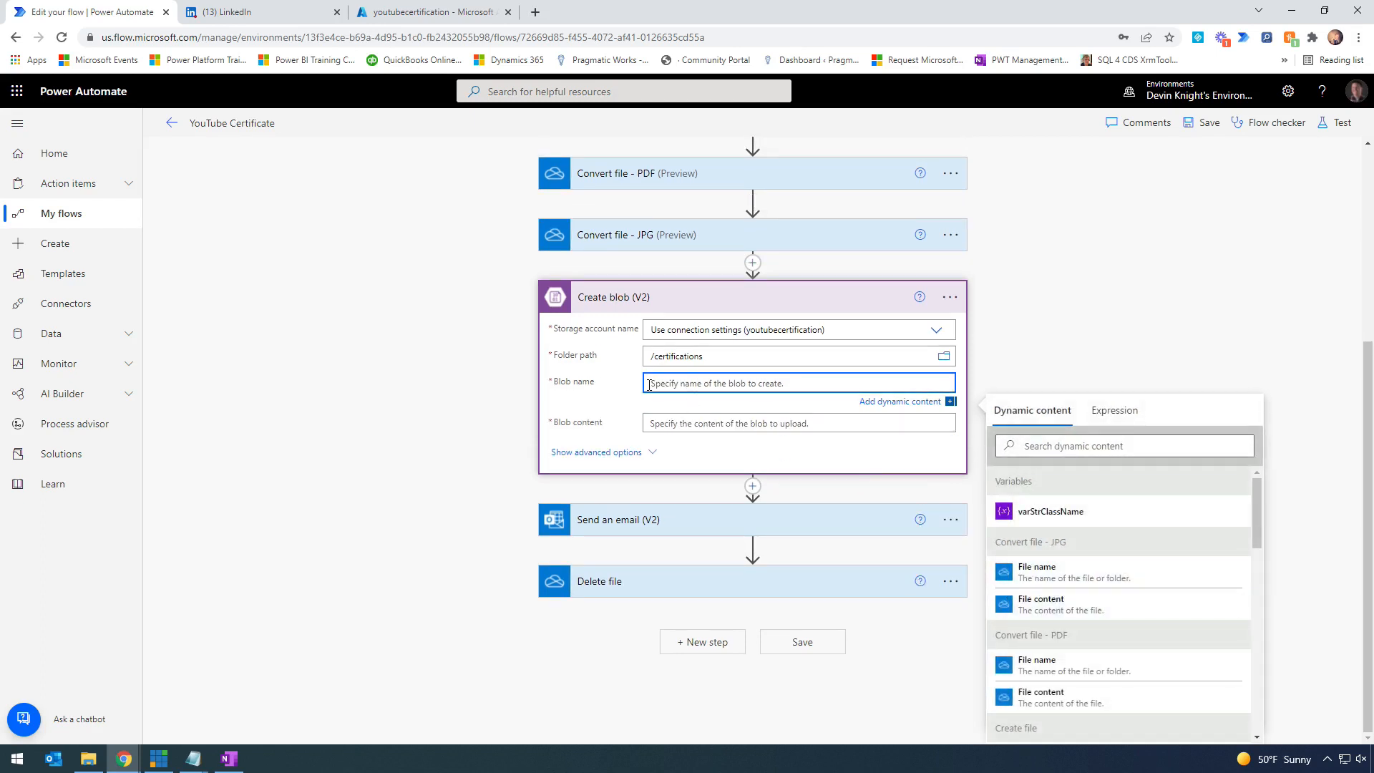
pyautogui.click(1060, 579)
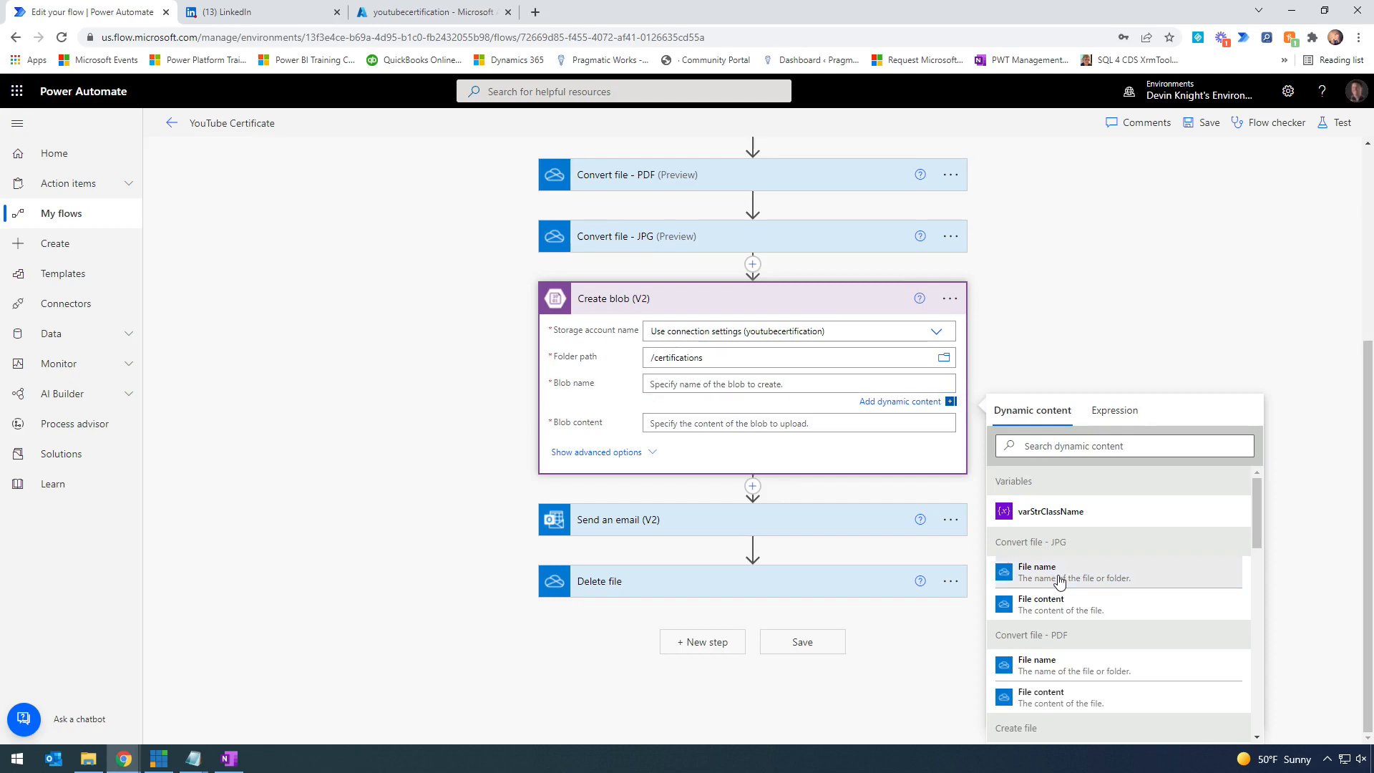
pyautogui.click(676, 427)
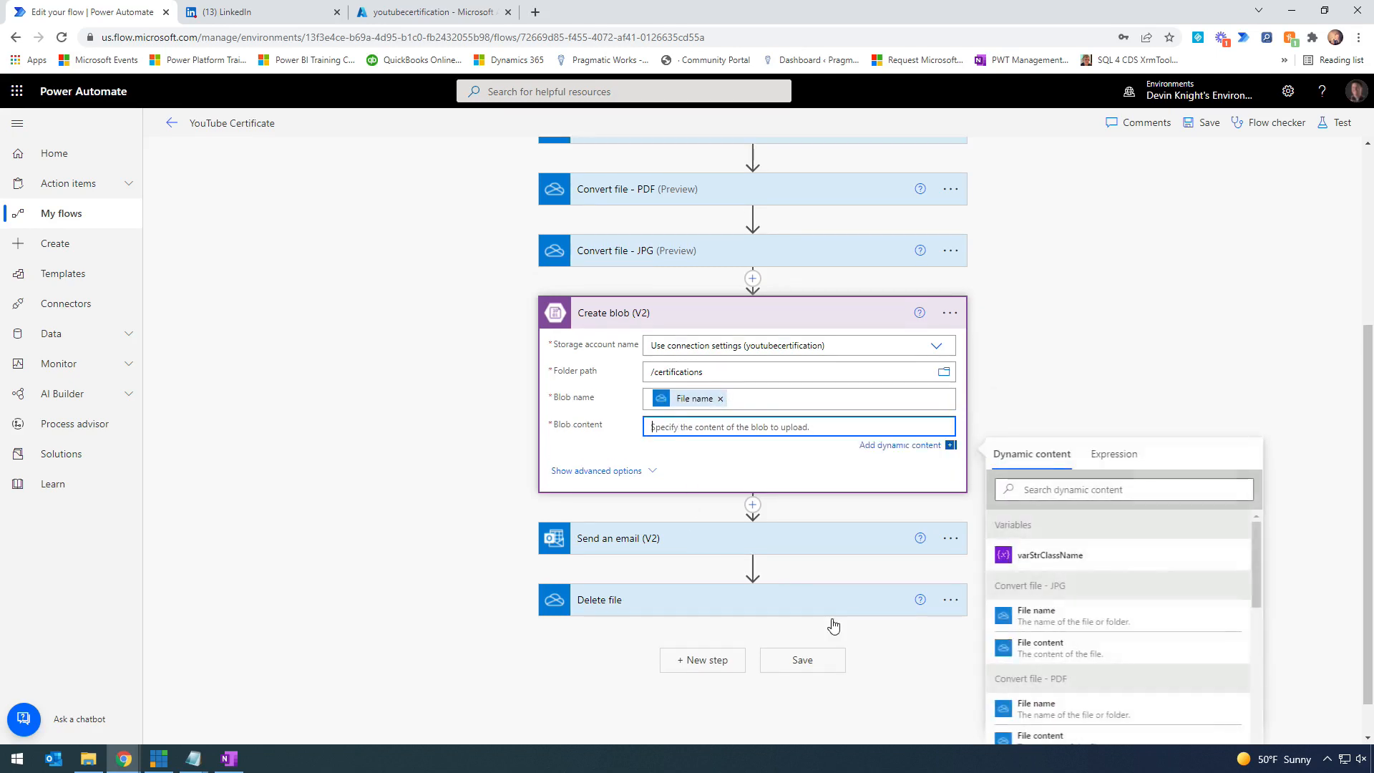
pyautogui.click(1042, 648)
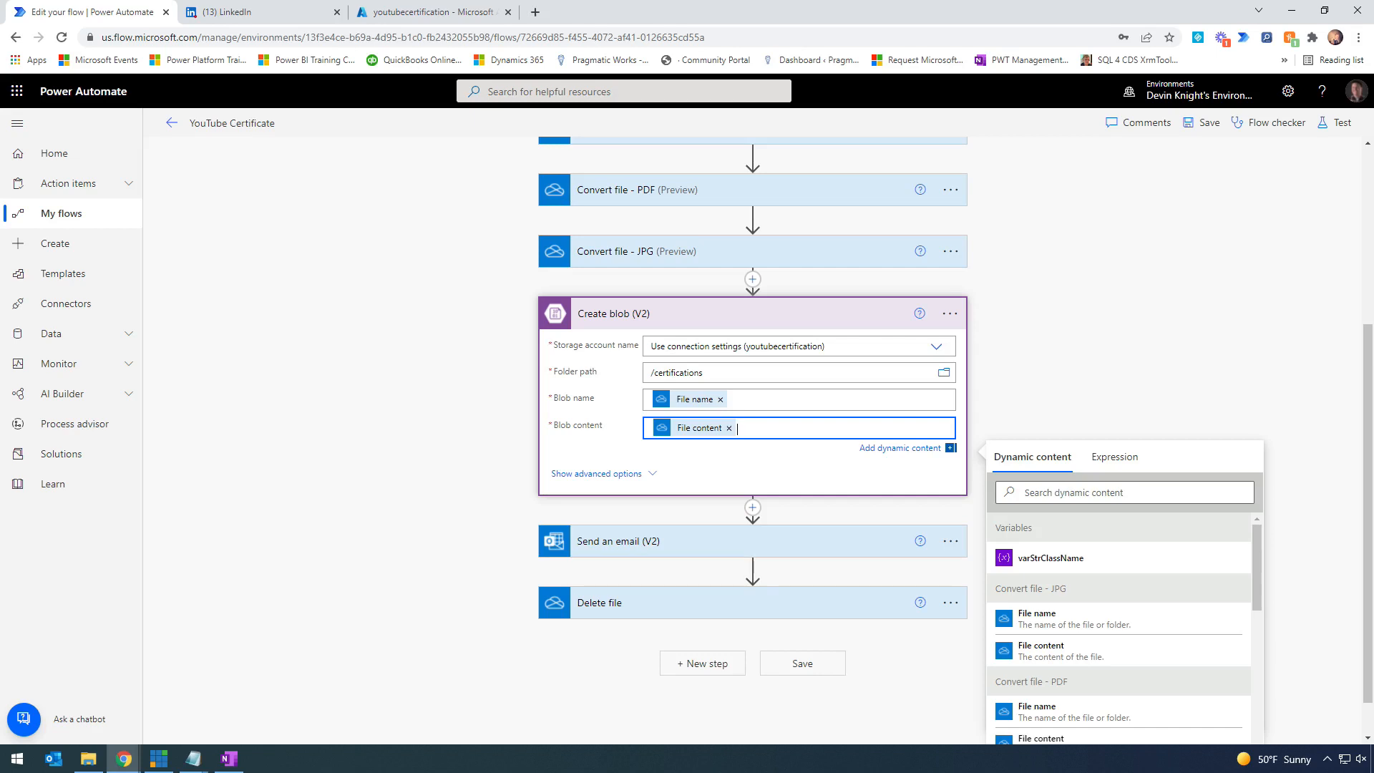
pyautogui.hotkey('alt', 'Tab')
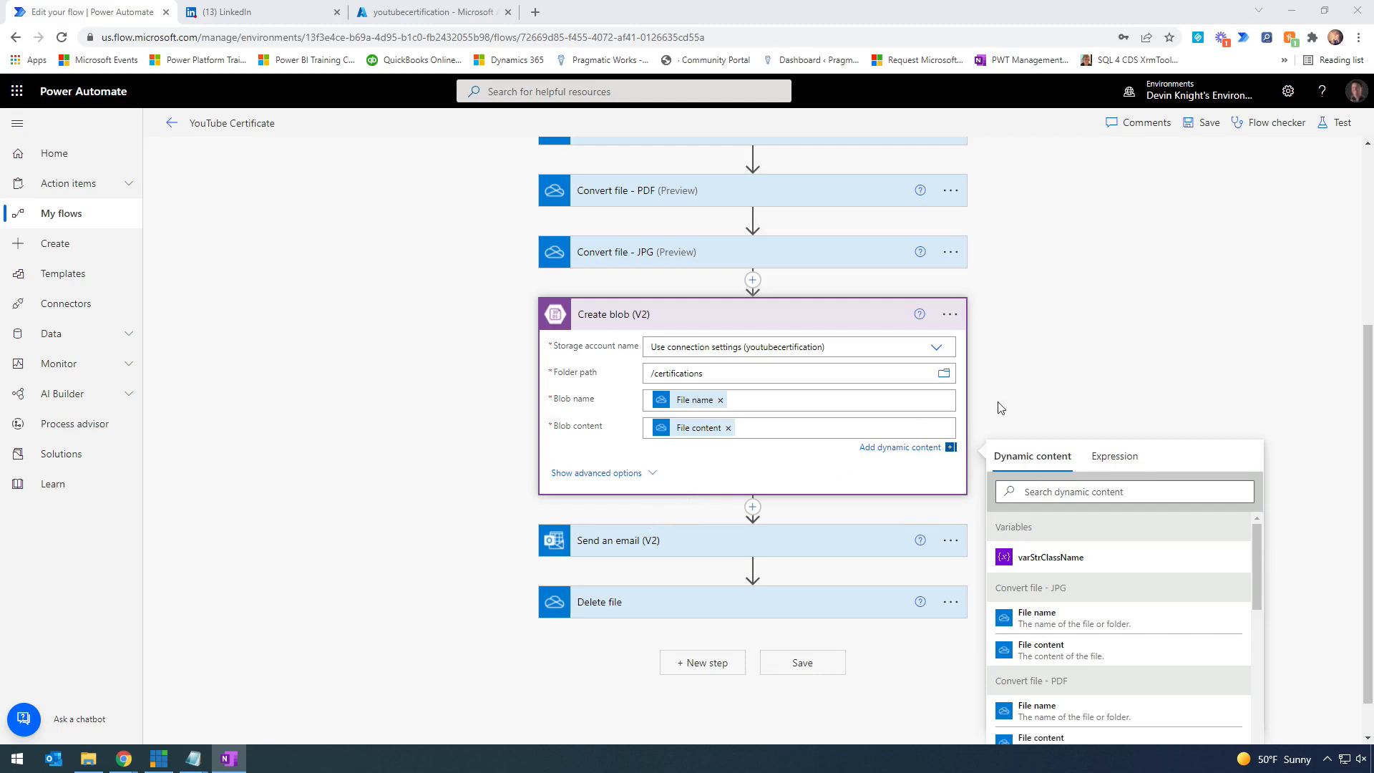
pyautogui.click(1108, 373)
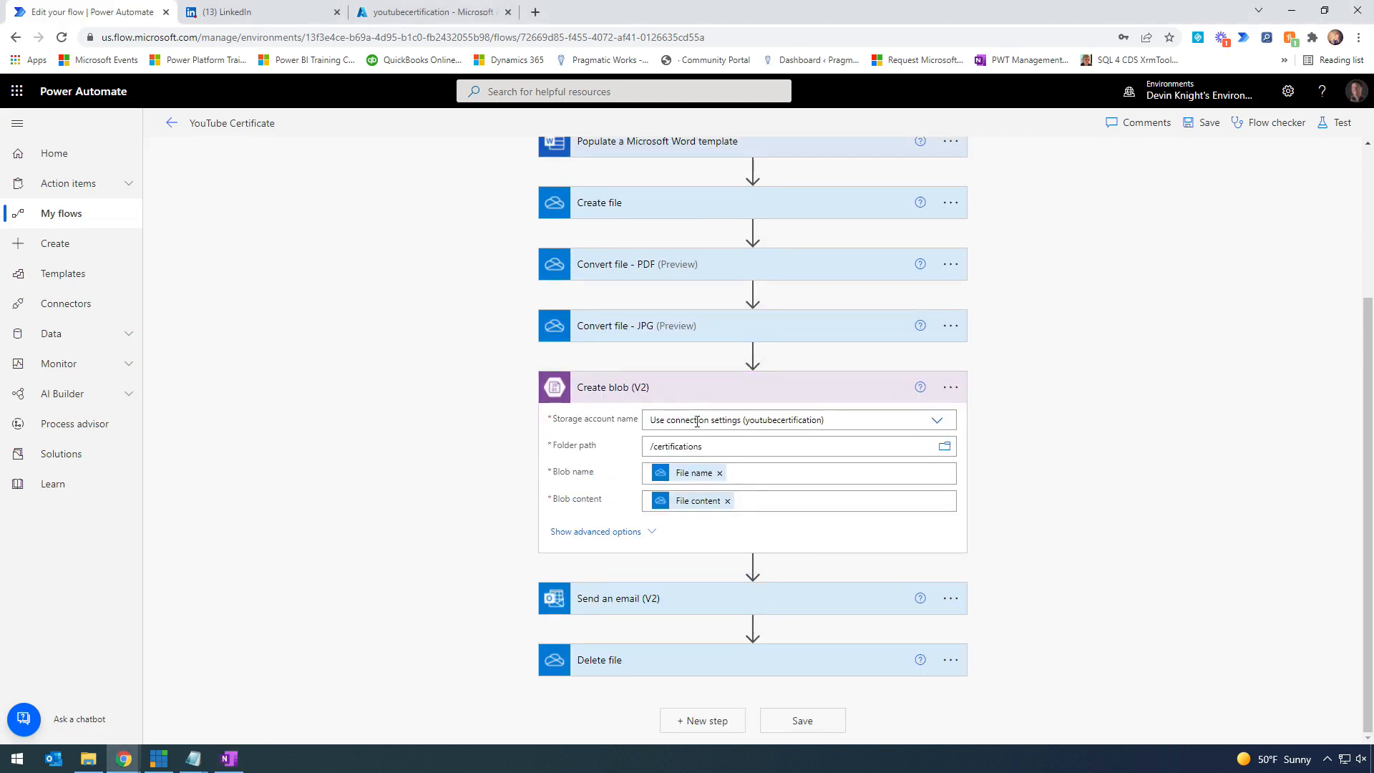
pyautogui.moveTo(753, 567)
# - Insert an Initialize variable action after Create blob (V2), found by searching 'variable'
pyautogui.click(693, 393)
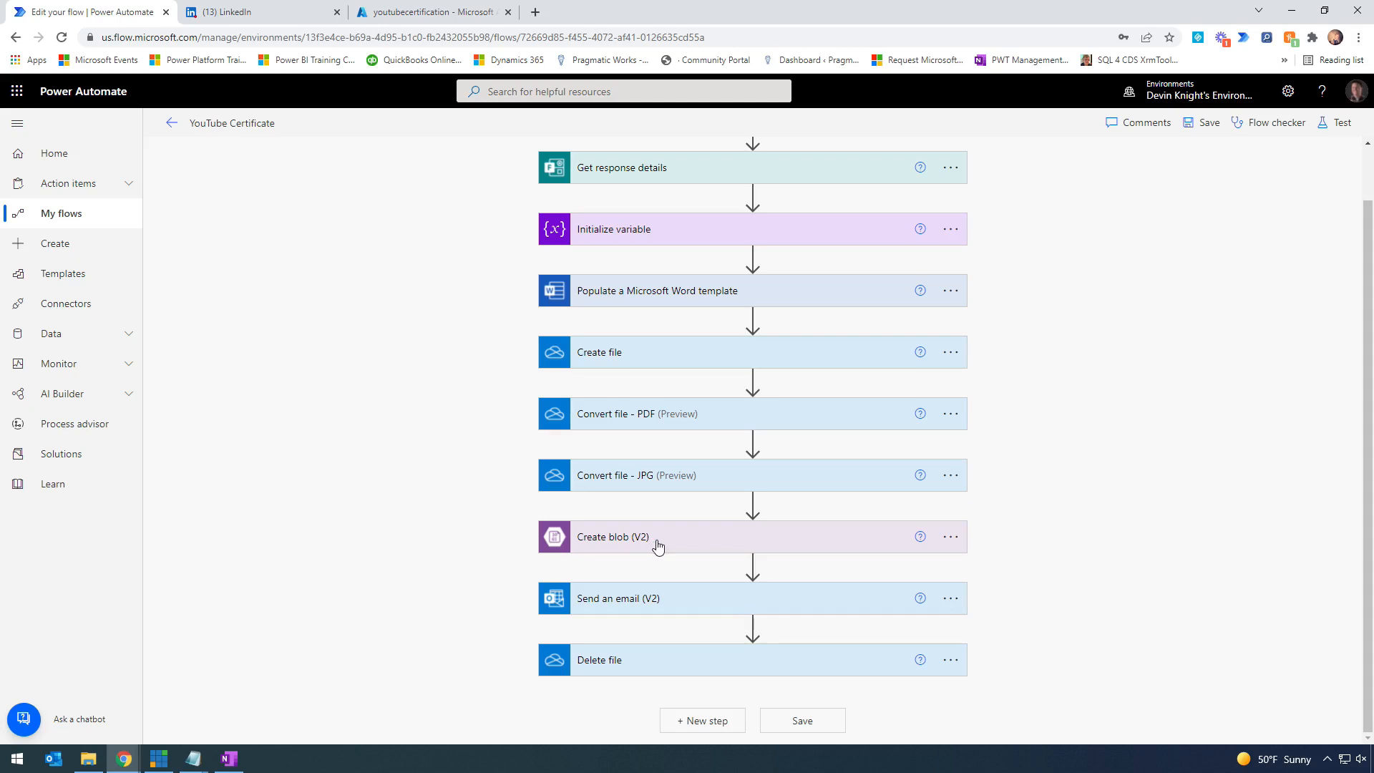
pyautogui.moveTo(752, 566)
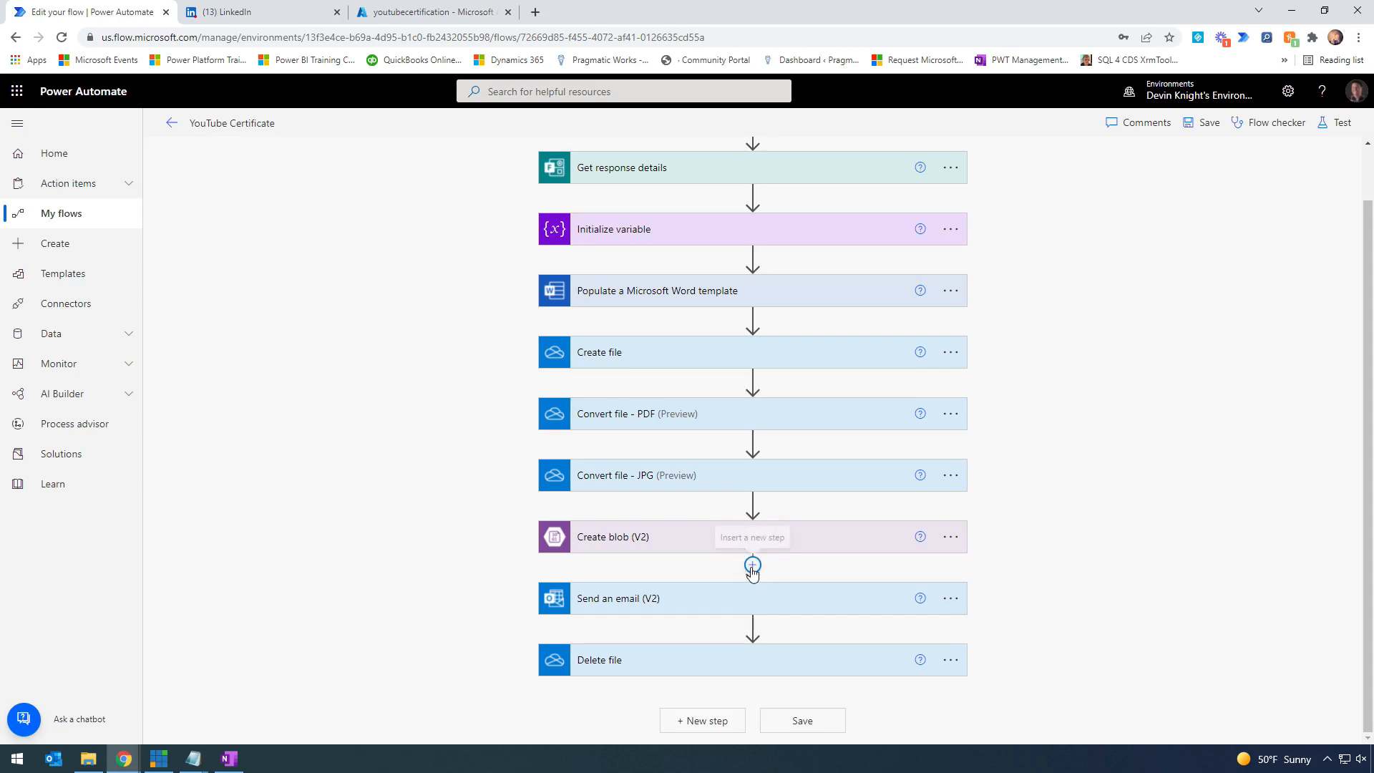
pyautogui.click(752, 565)
pyautogui.click(773, 589)
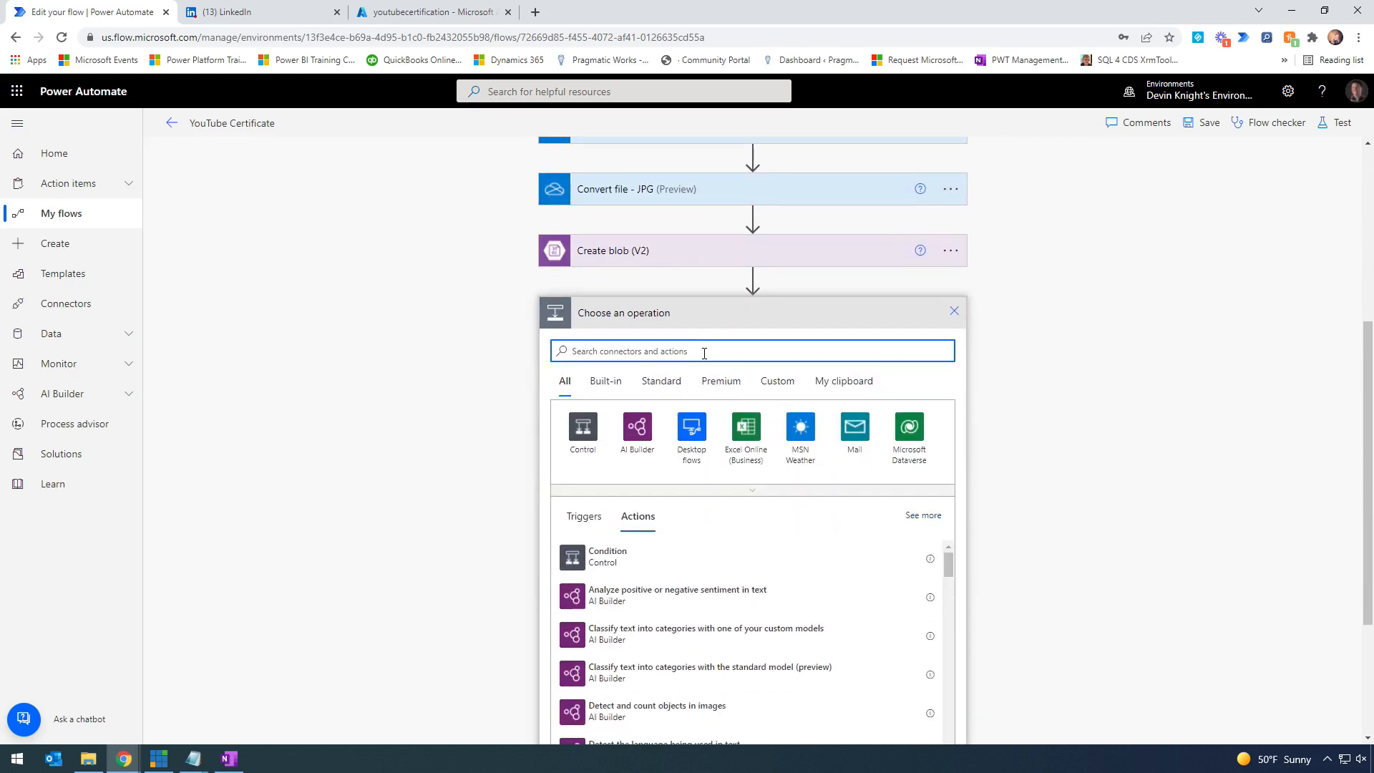
pyautogui.write('variable')
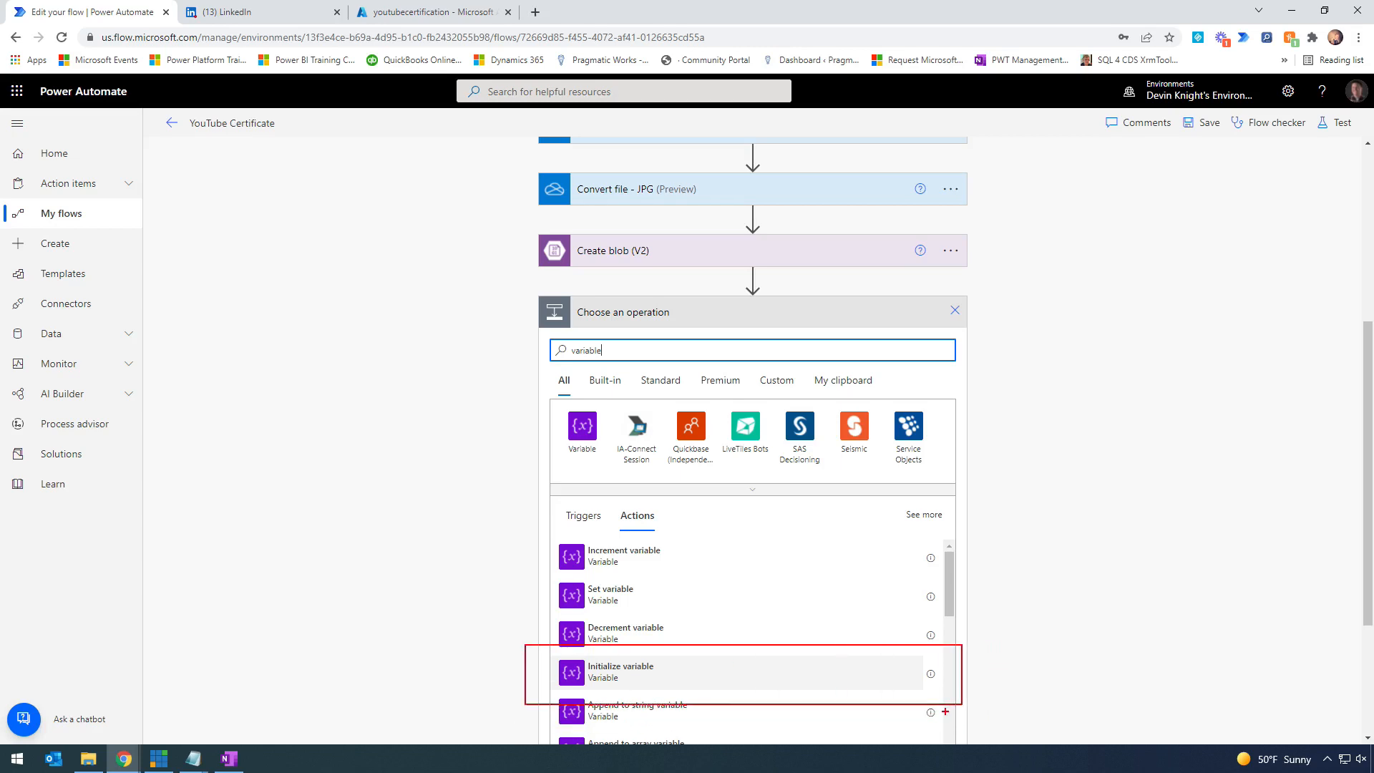
pyautogui.click(687, 674)
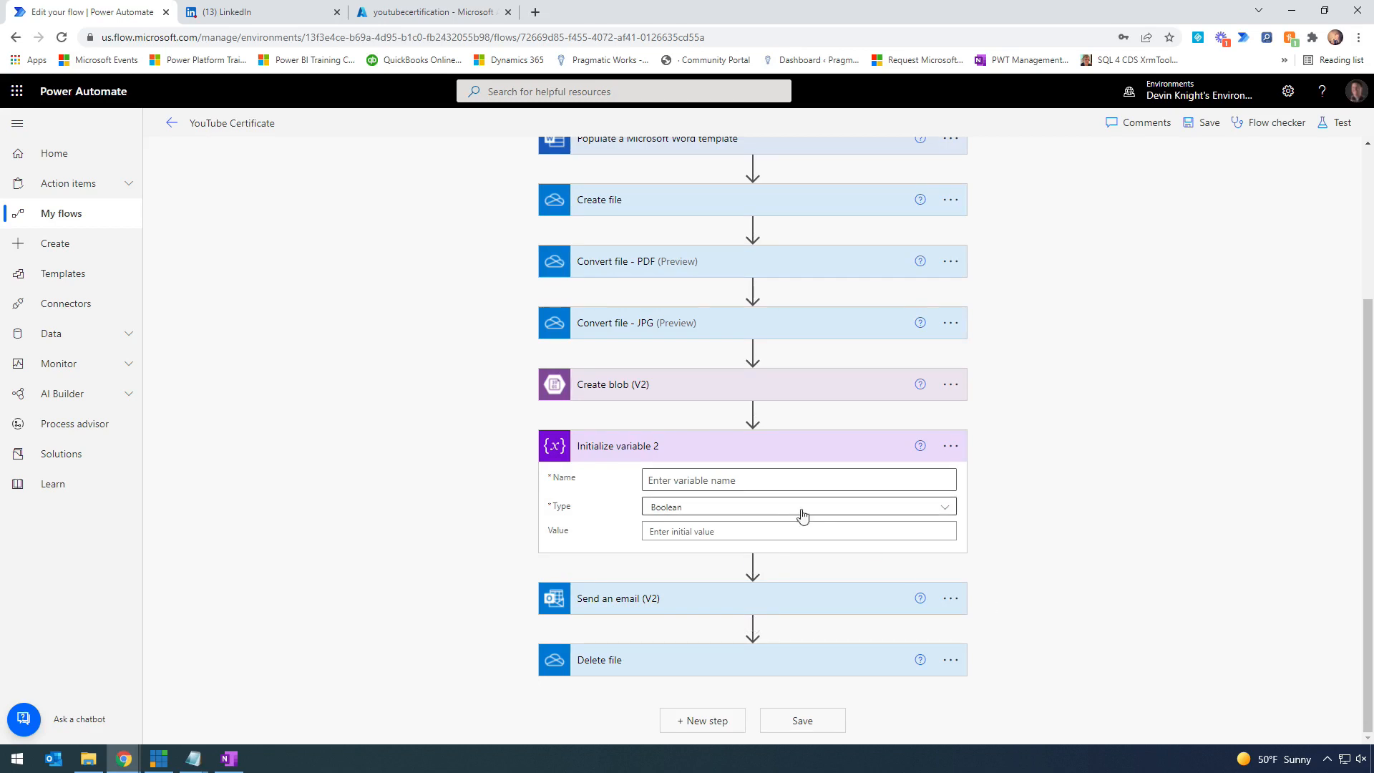
# - Name the variable varStrCertificationImageURL, set its type to String, and move into Value
pyautogui.click(760, 482)
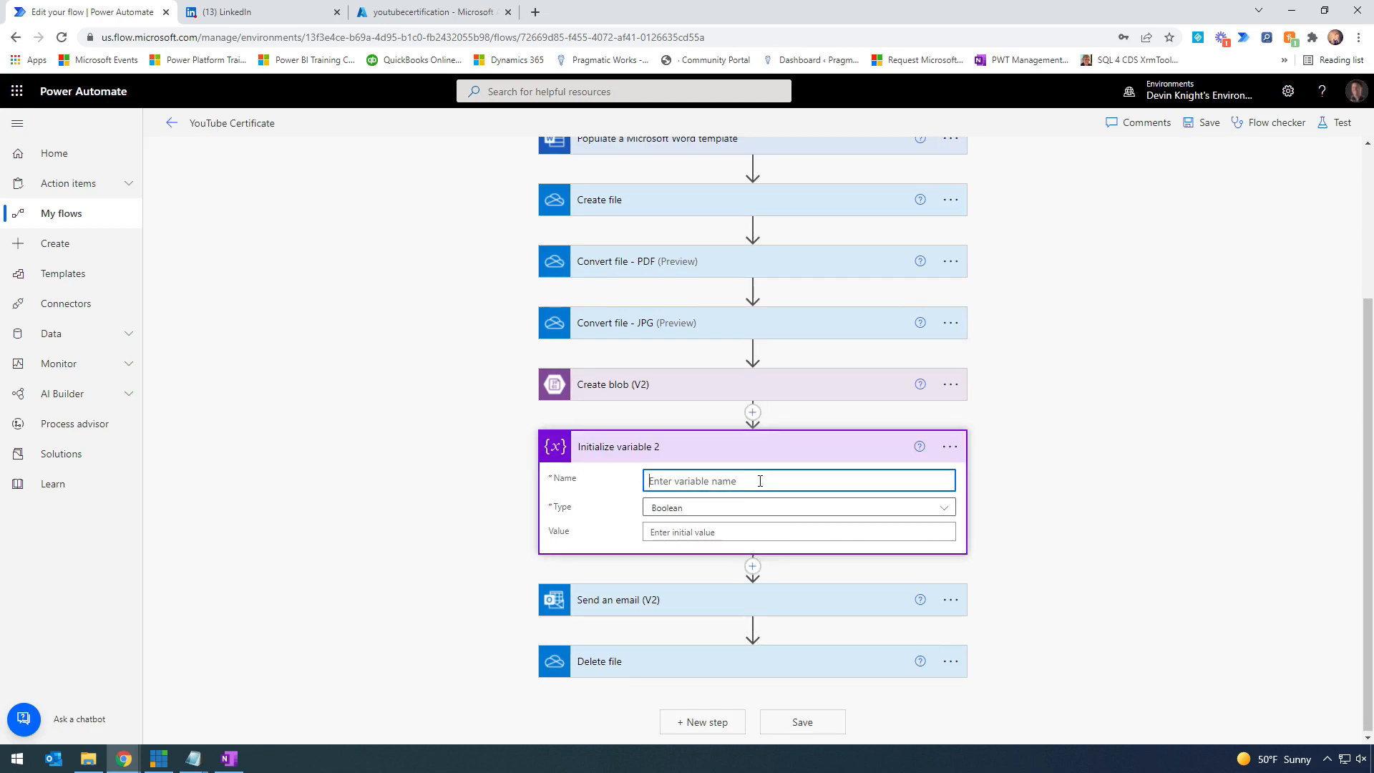
pyautogui.write('varStrCertificationImageURL')
pyautogui.doubleClick(670, 482)
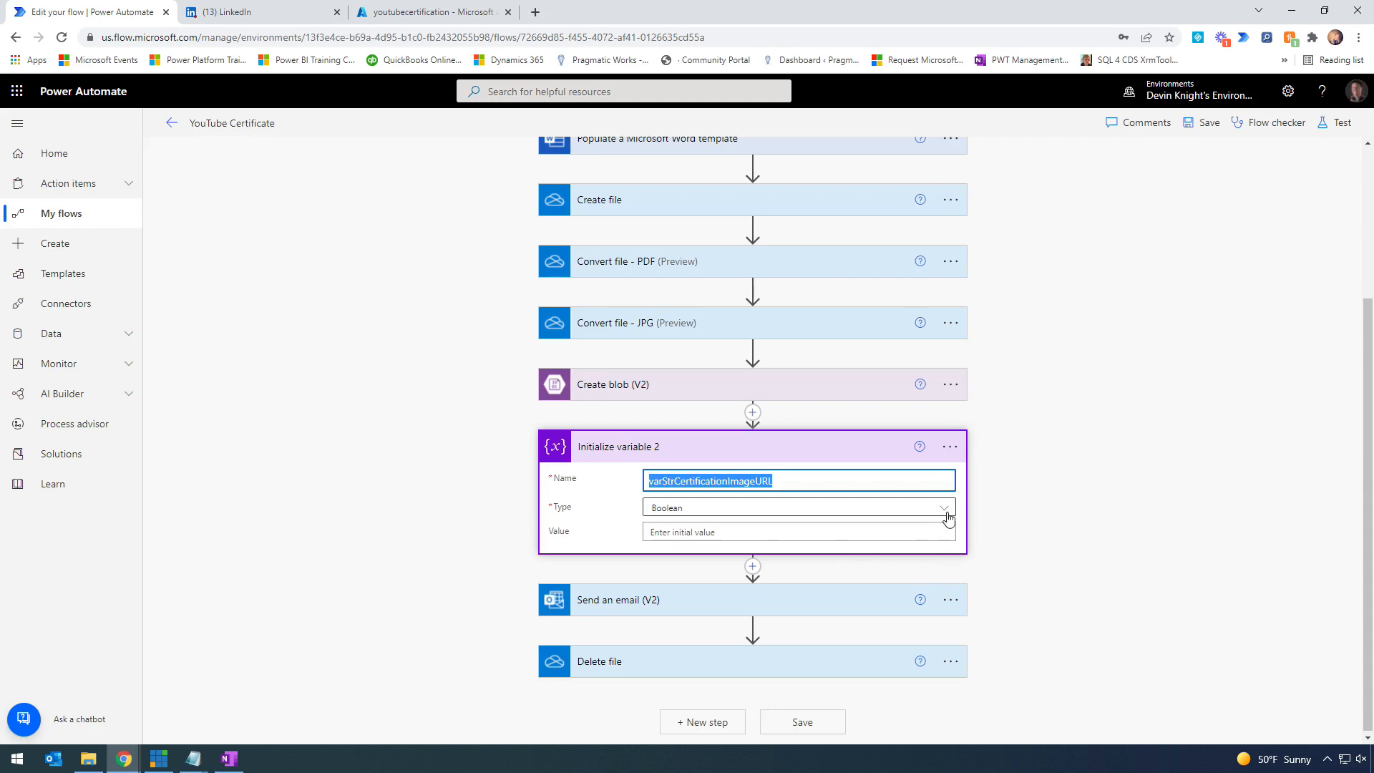
pyautogui.click(943, 510)
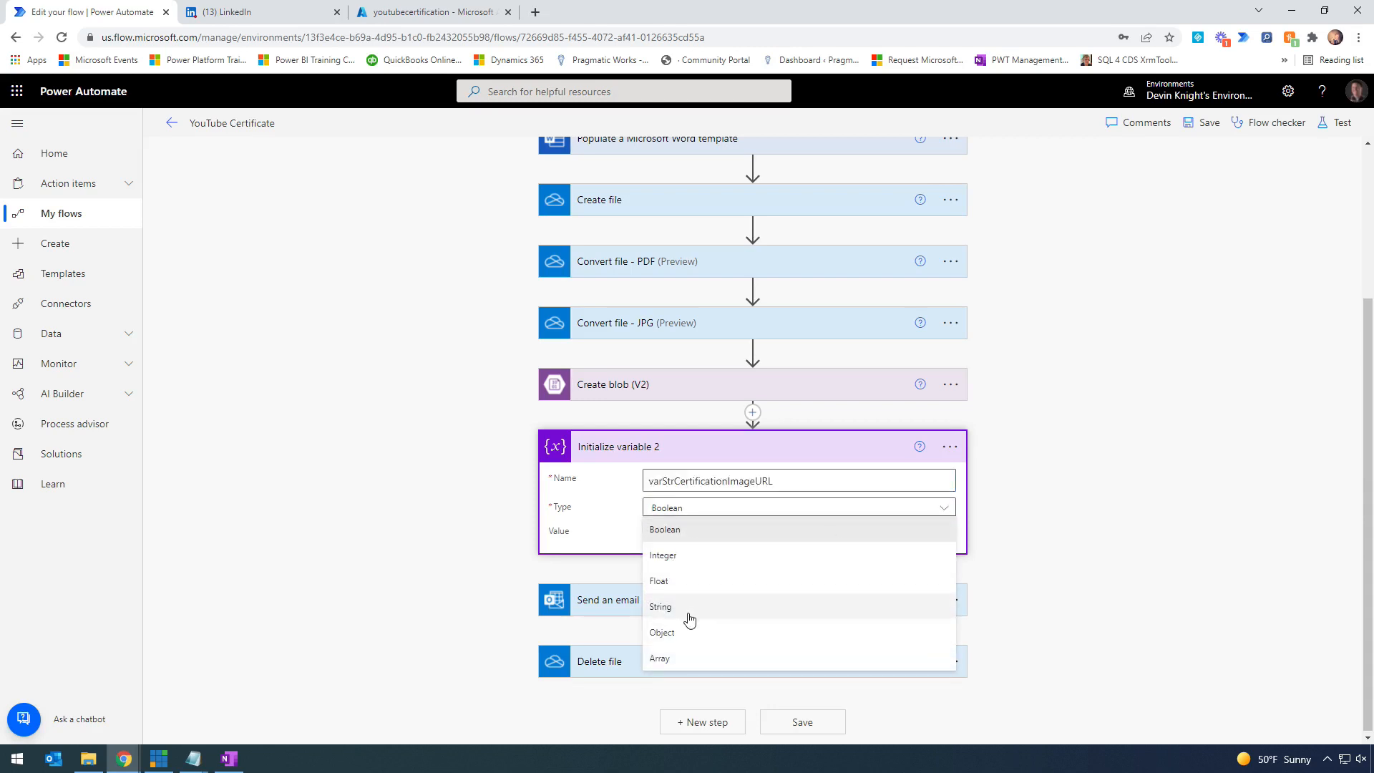
pyautogui.click(662, 610)
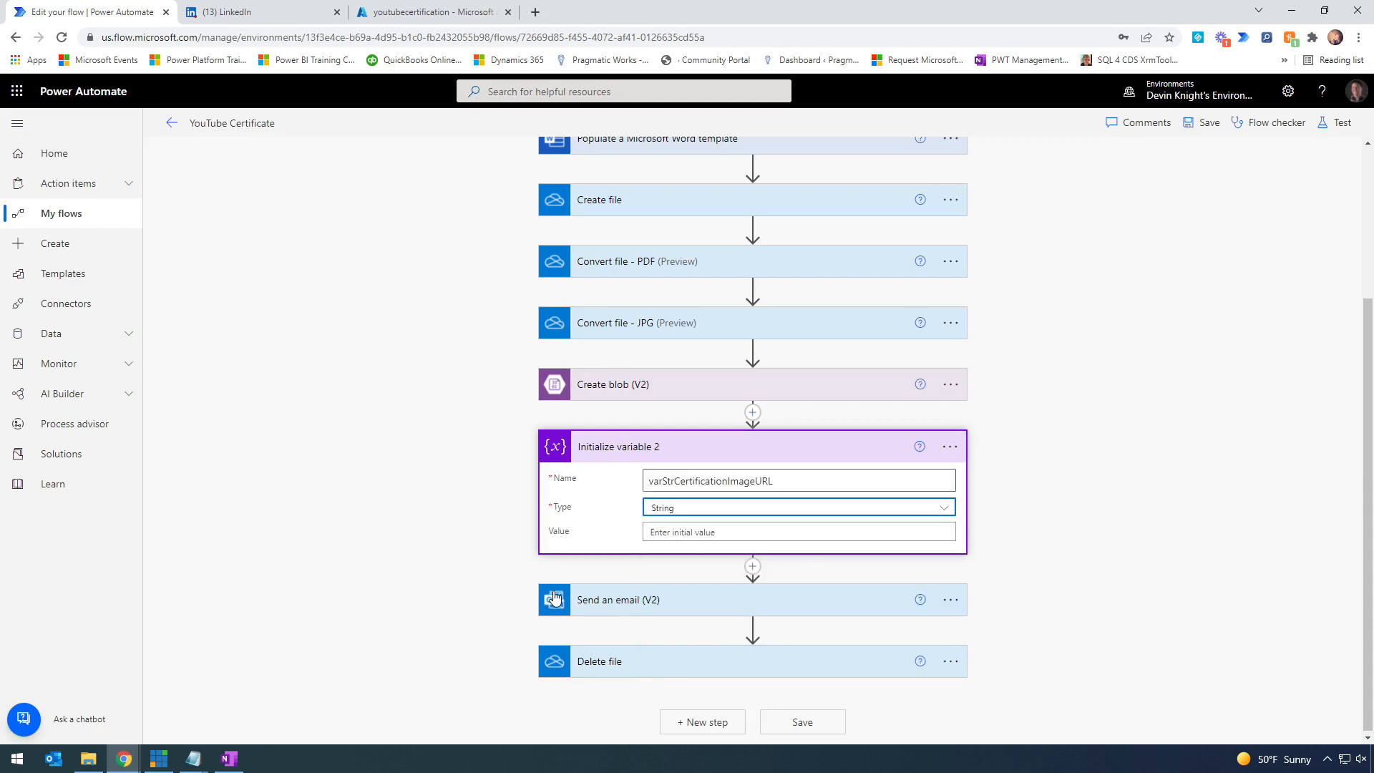
pyautogui.click(679, 533)
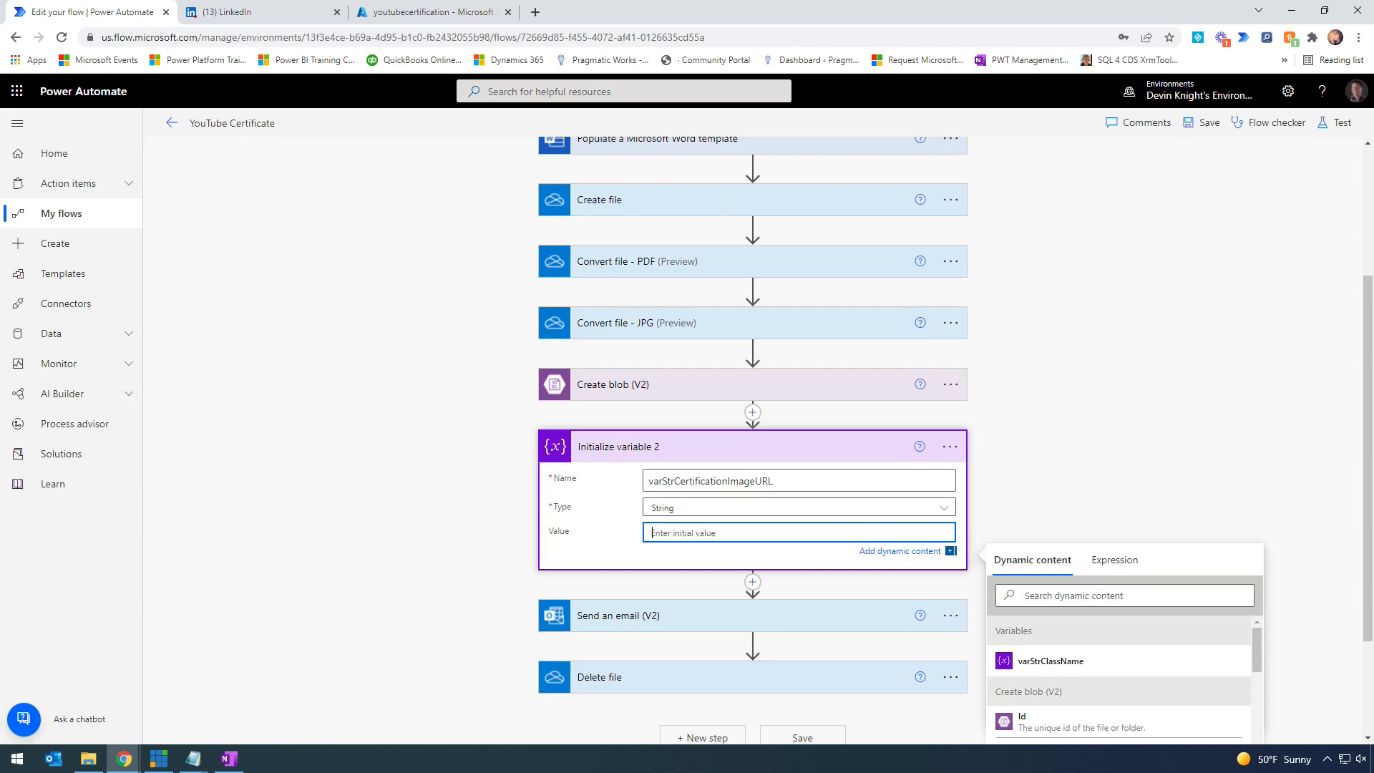
pyautogui.hotkey('alt', 'Tab')
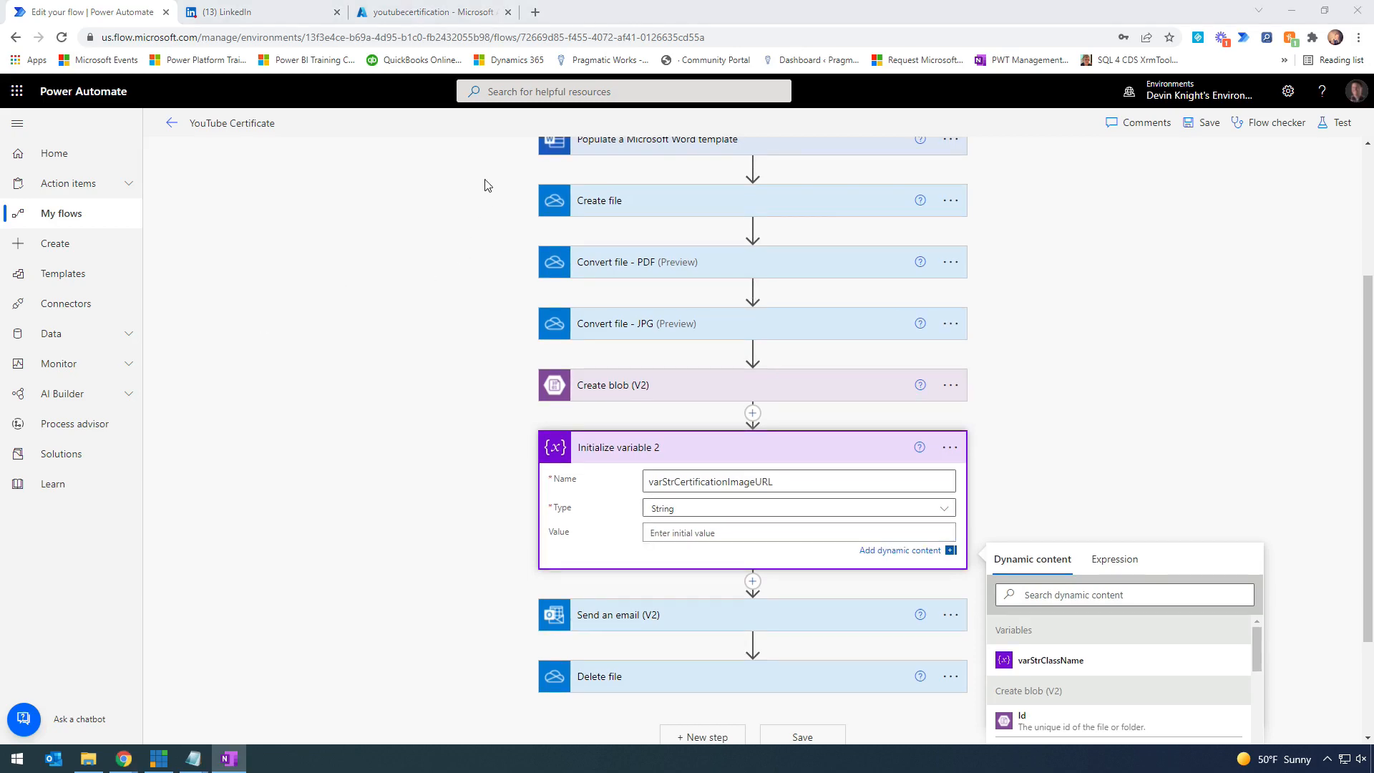
# - Find the certifications container's URL in its Properties, then return to the deployment overview
pyautogui.click(430, 13)
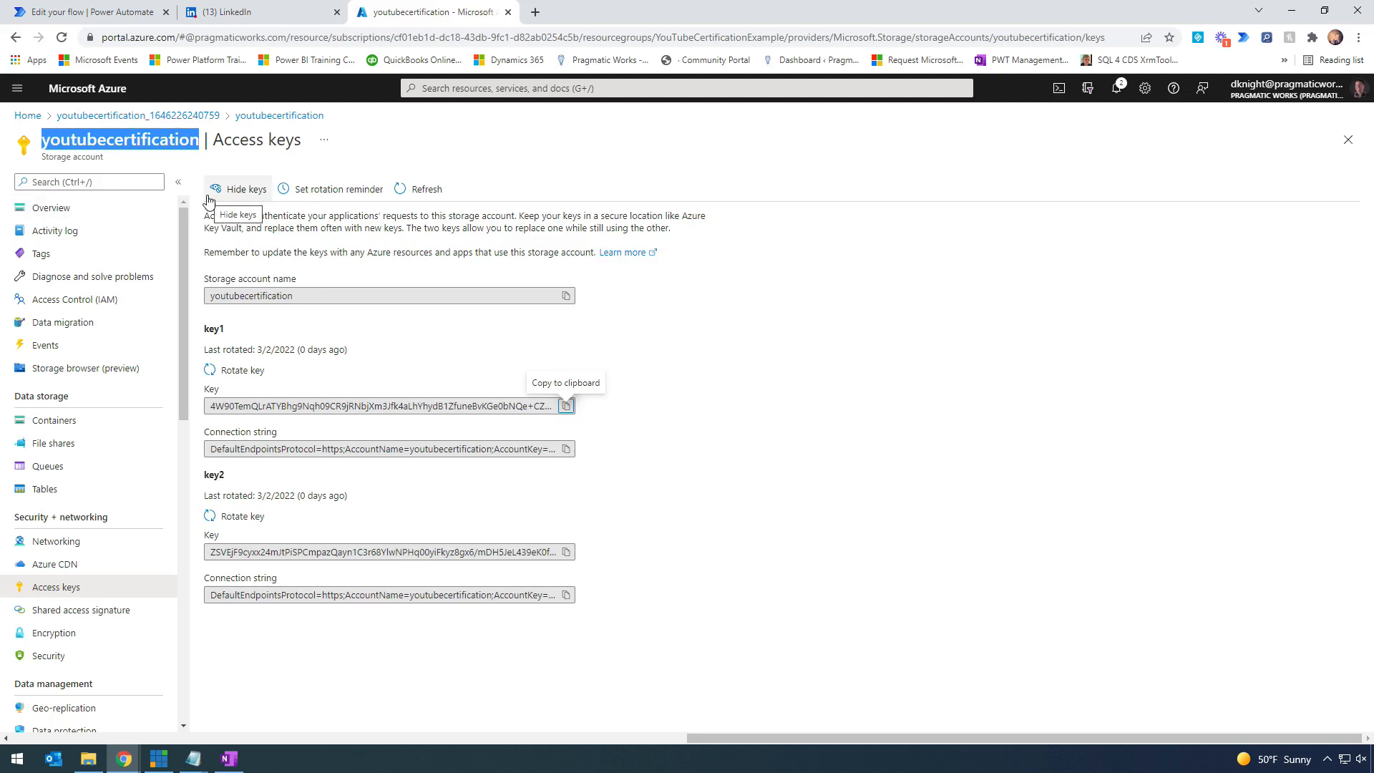
pyautogui.click(96, 212)
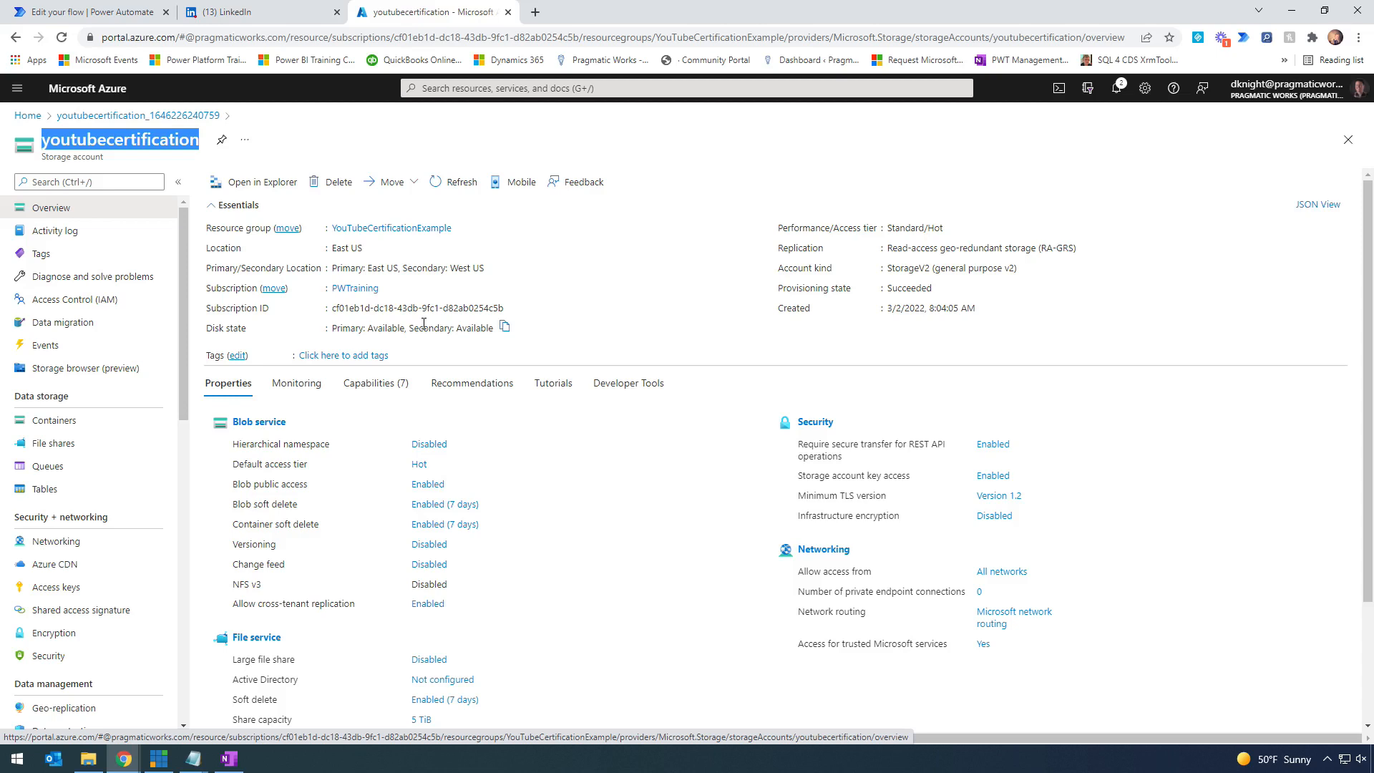
pyautogui.click(99, 426)
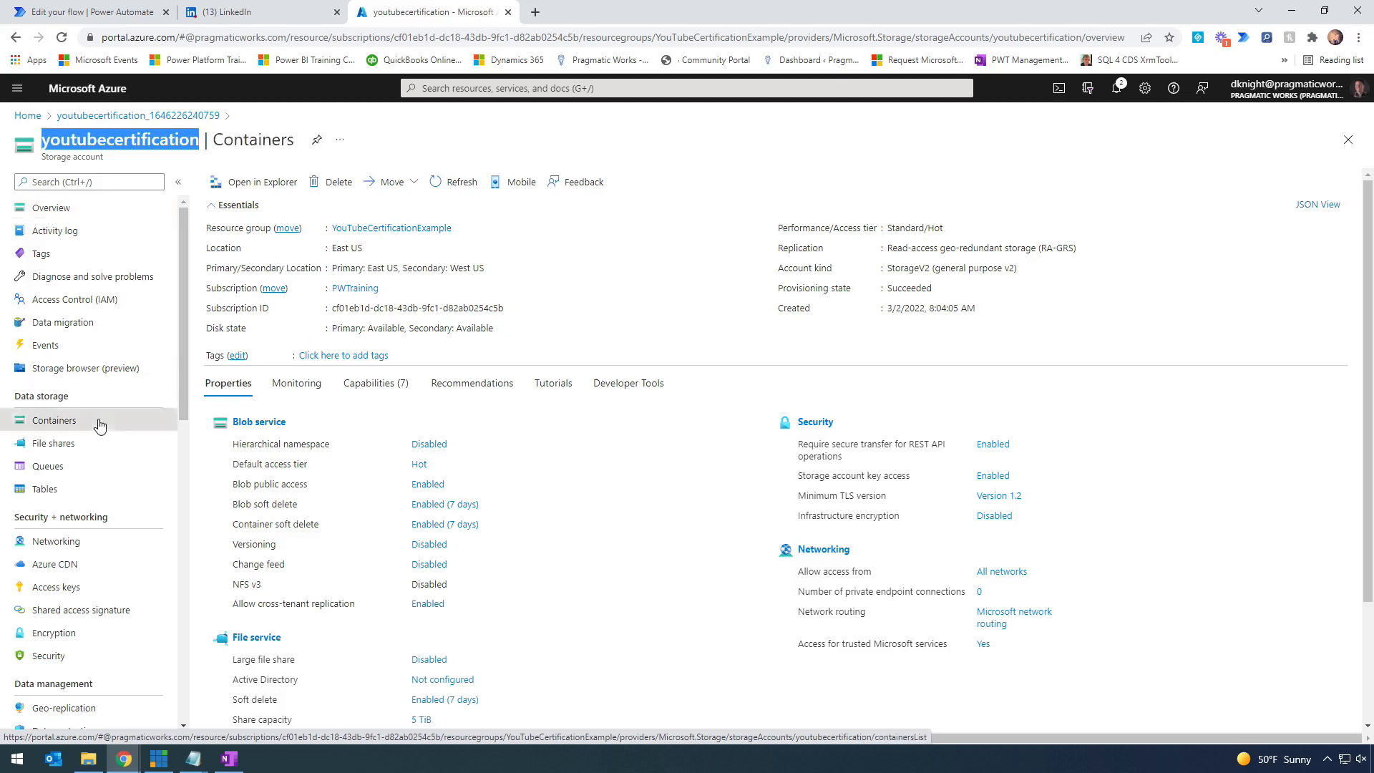
pyautogui.click(256, 290)
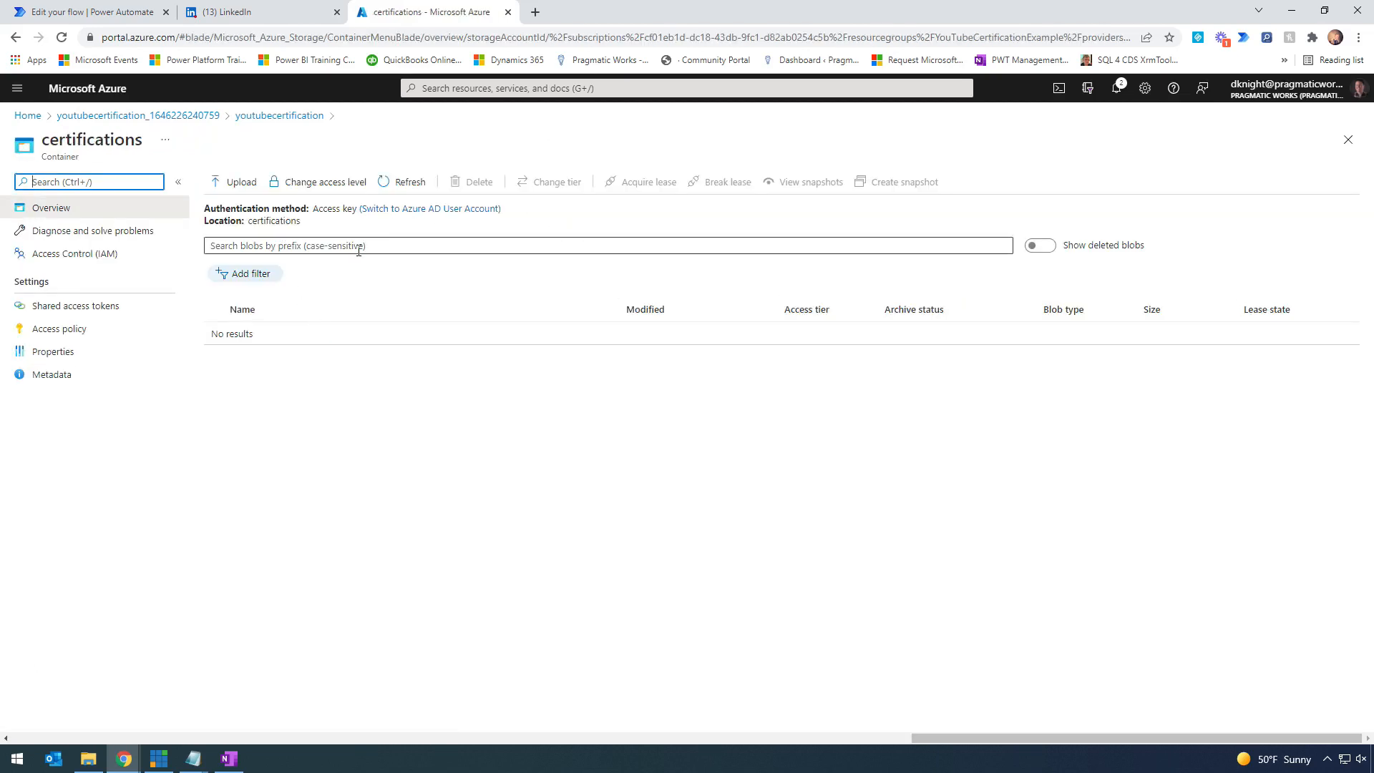
pyautogui.click(52, 354)
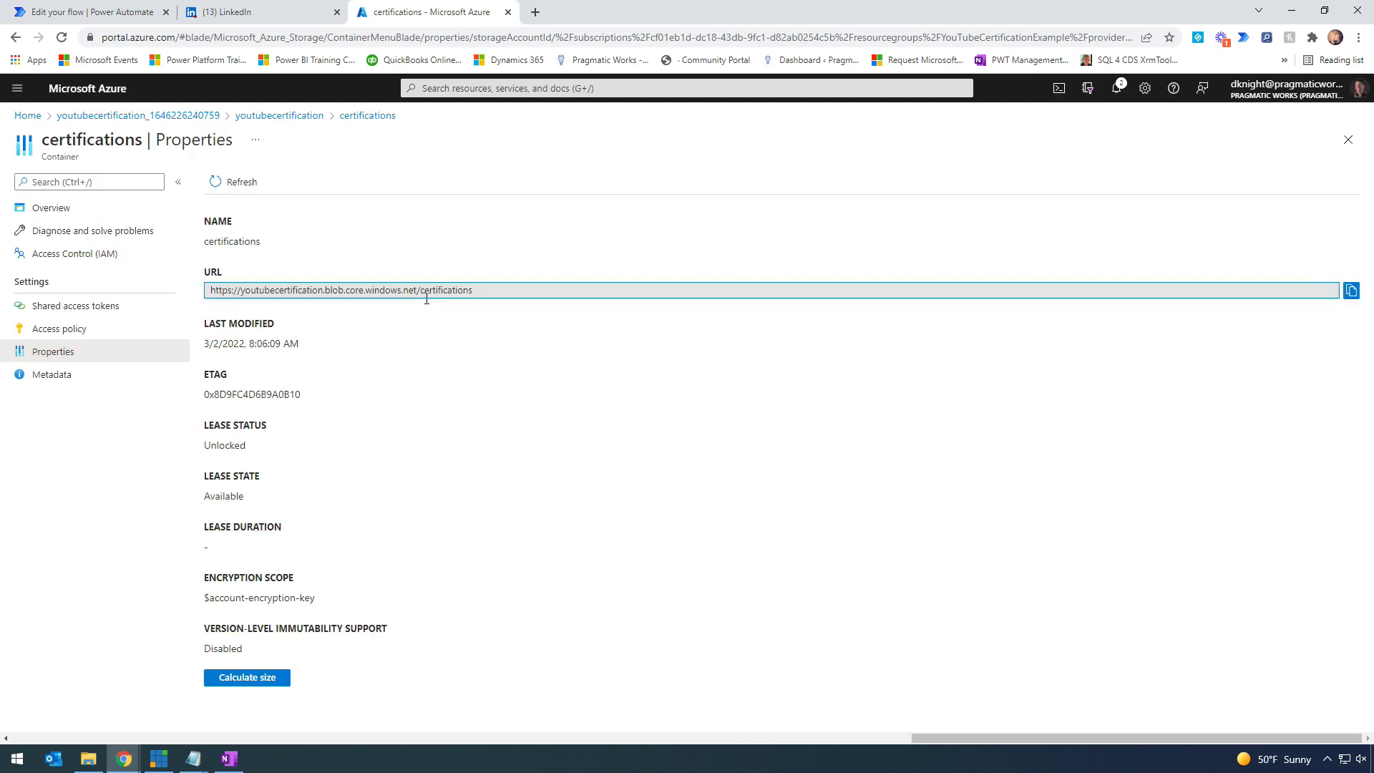
pyautogui.moveTo(501, 289); pyautogui.dragTo(215, 299)
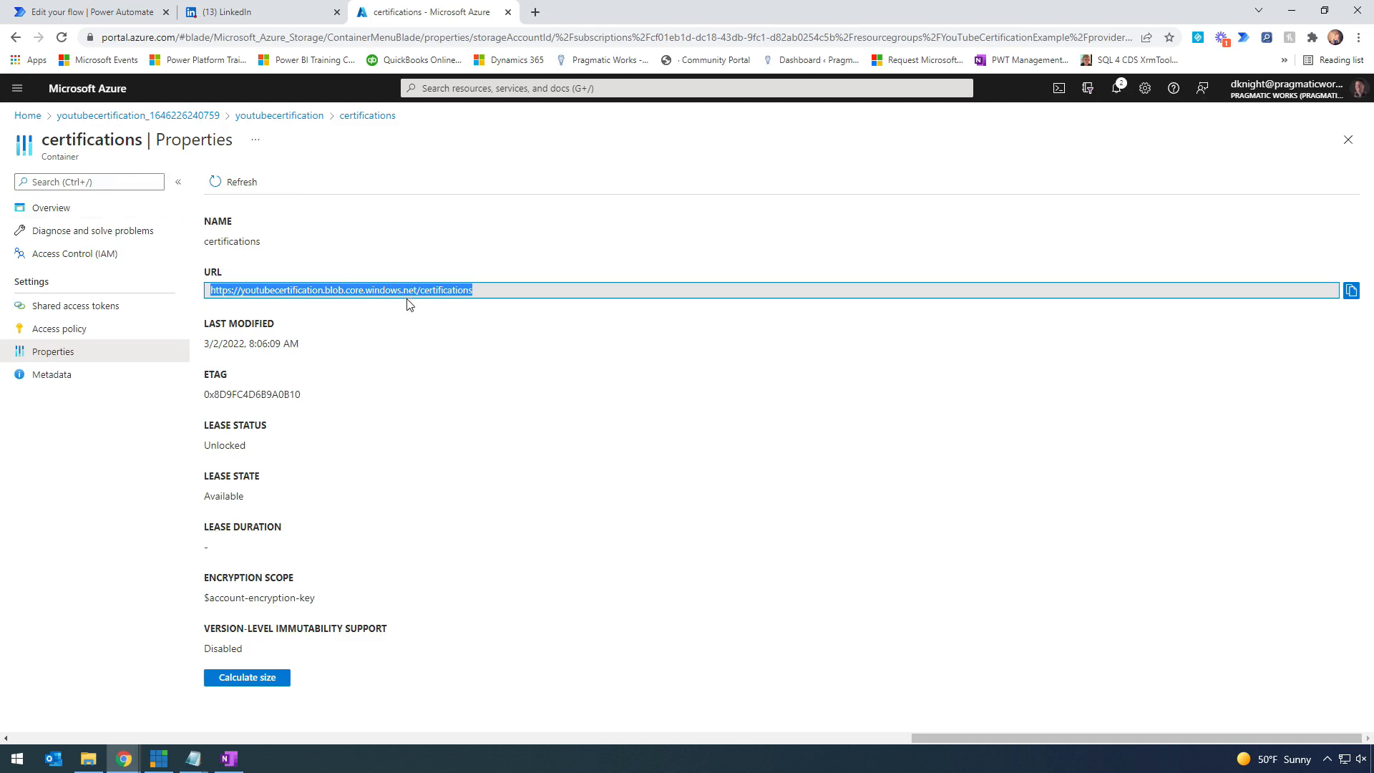
pyautogui.click(136, 117)
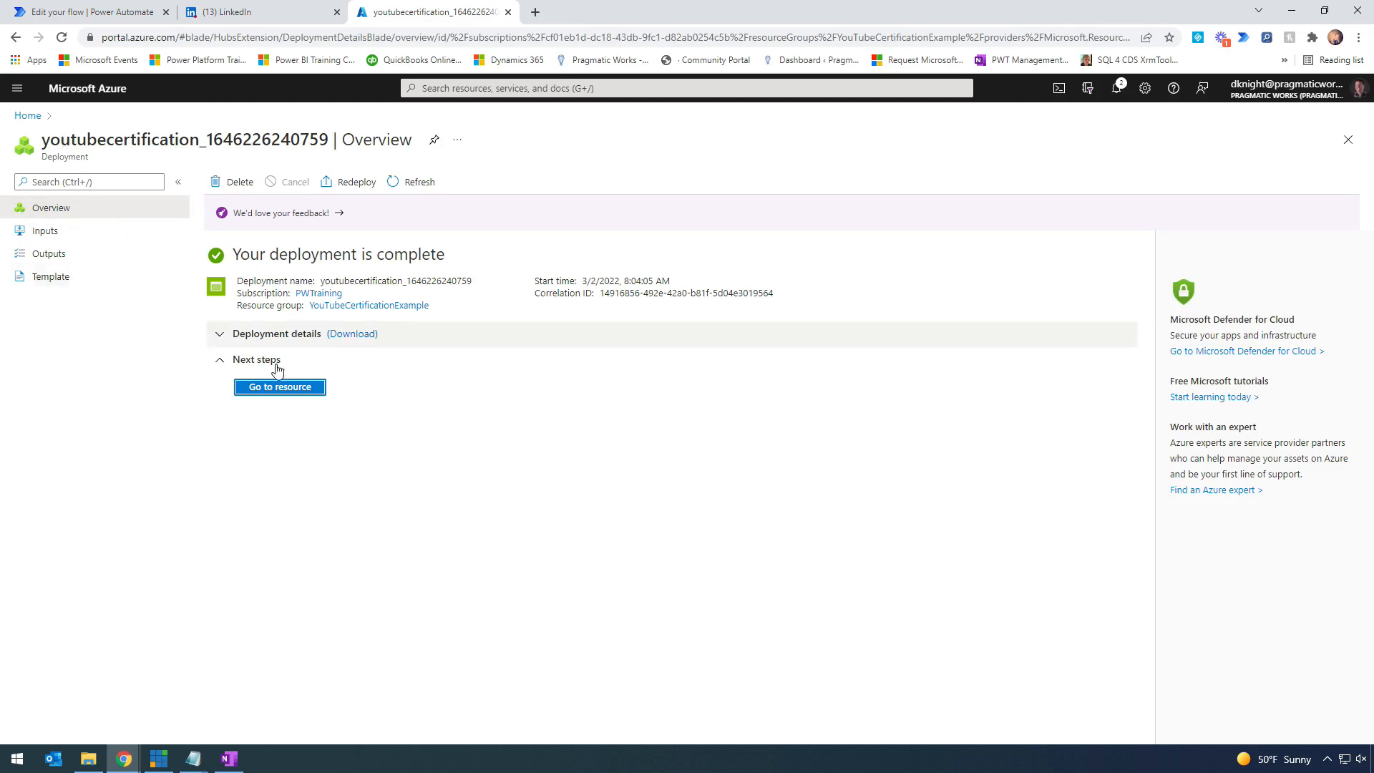
# - Go to the youtubecertification storage account and open its Endpoints page
pyautogui.click(298, 388)
pyautogui.scroll(-1, 146, 488)
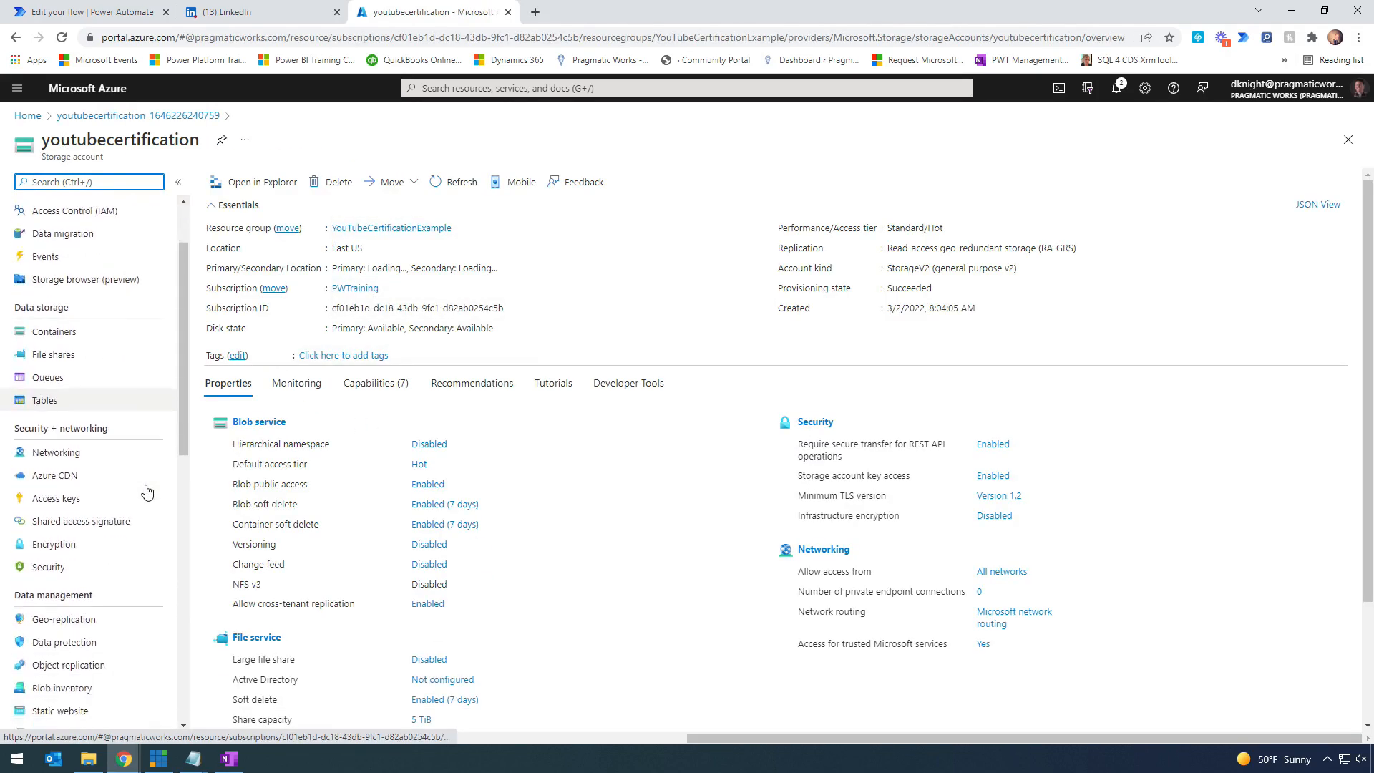
pyautogui.scroll(-5, 147, 491)
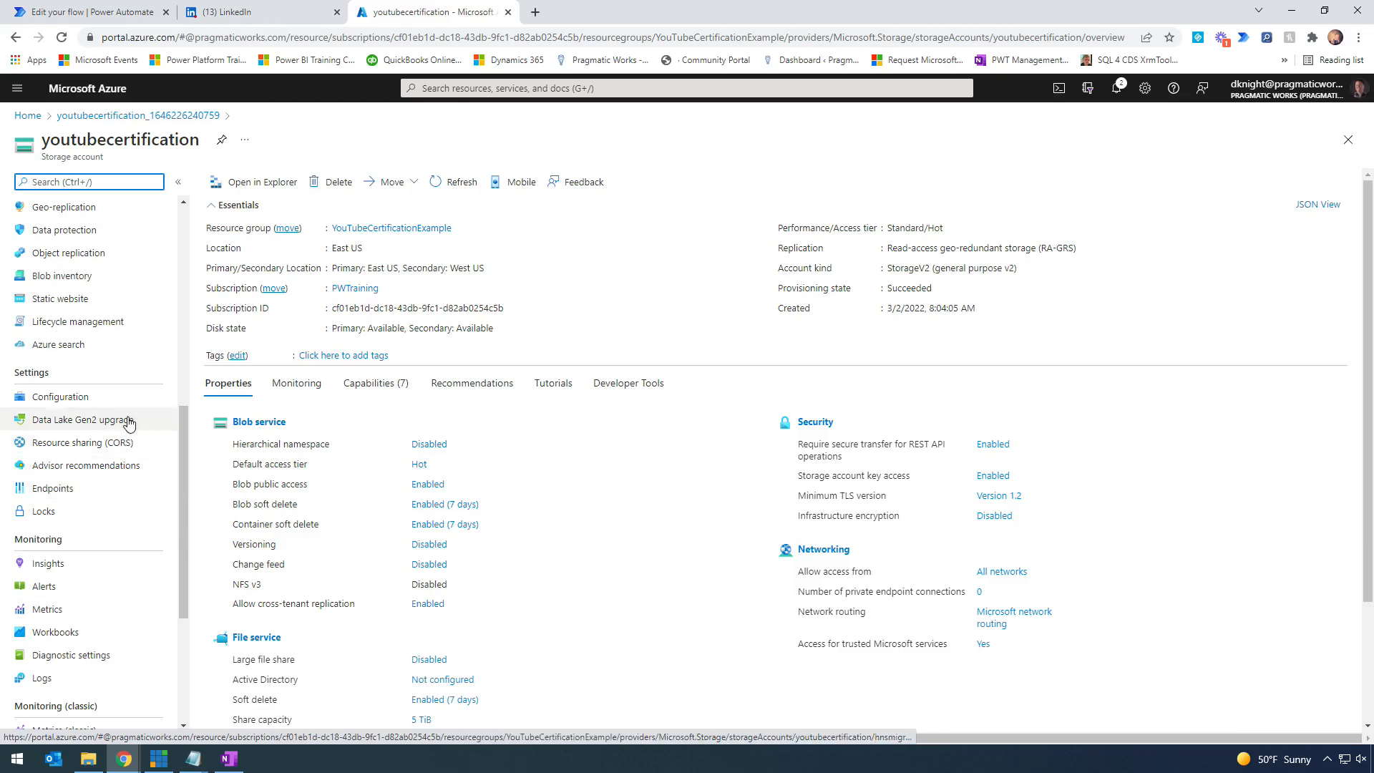
pyautogui.hotkey('ctrl', '4')
pyautogui.hotkey('ctrl', '2')
pyautogui.moveTo(340, 272); pyautogui.dragTo(11, 363)
pyautogui.moveTo(159, 559); pyautogui.dragTo(270, 560)
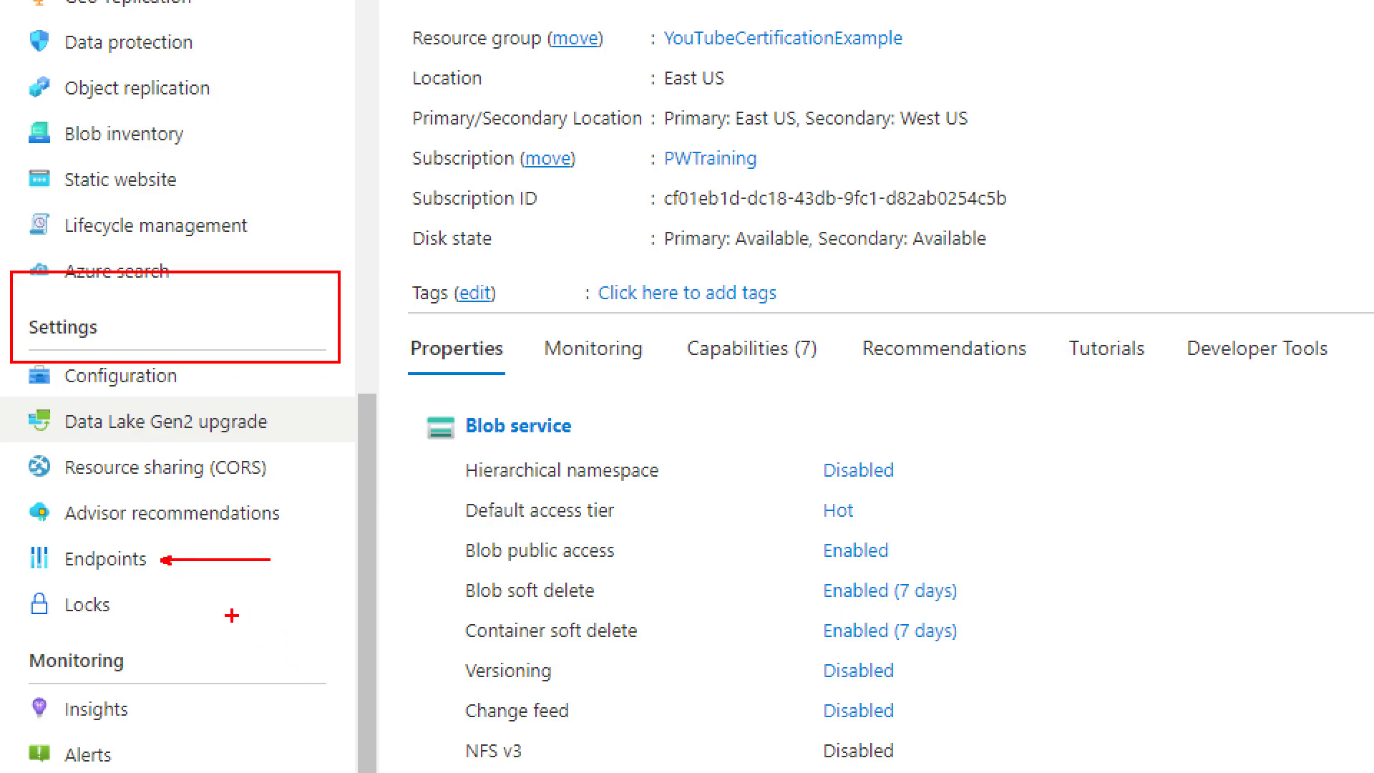
pyautogui.press('Escape')
pyautogui.click(58, 489)
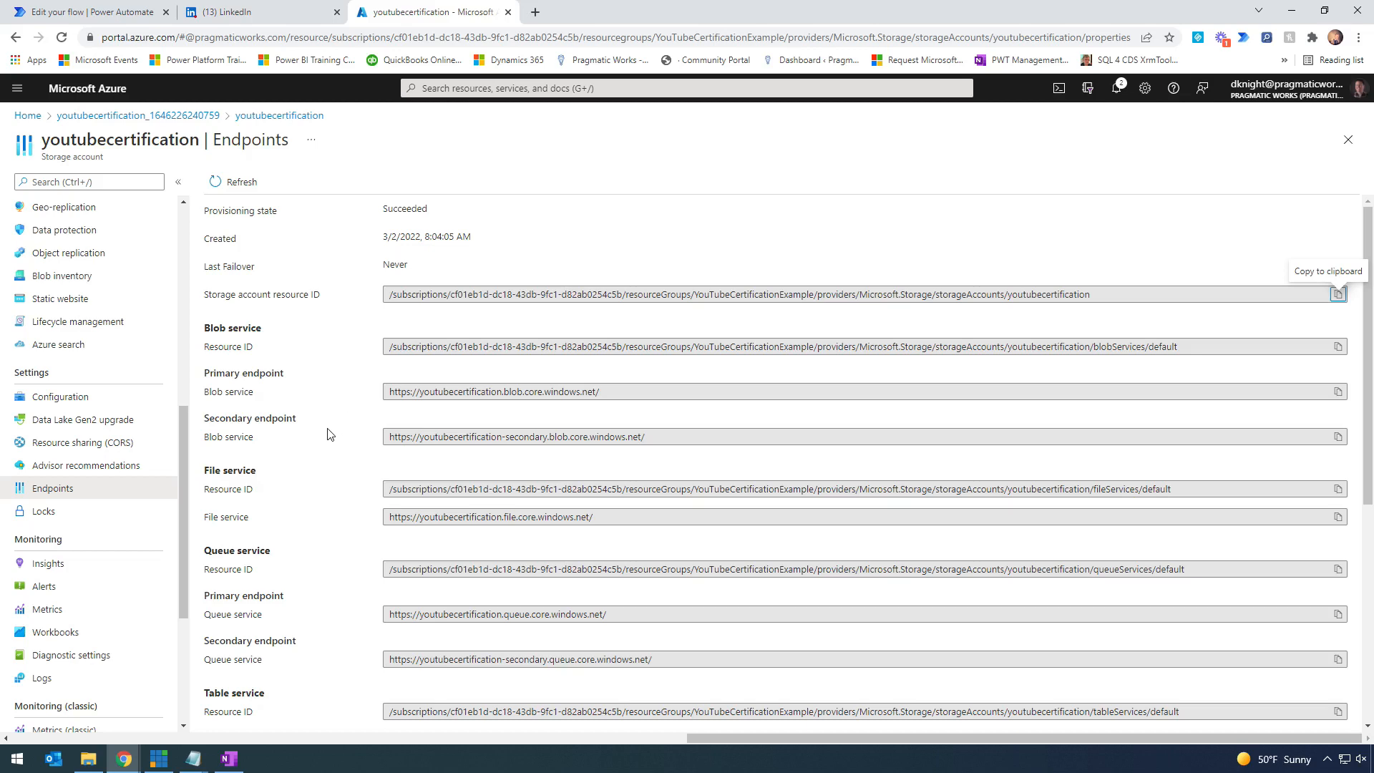
# - Copy the Blob service primary endpoint URL and paste it into the variable's Value field
pyautogui.scroll(-2, 329, 434)
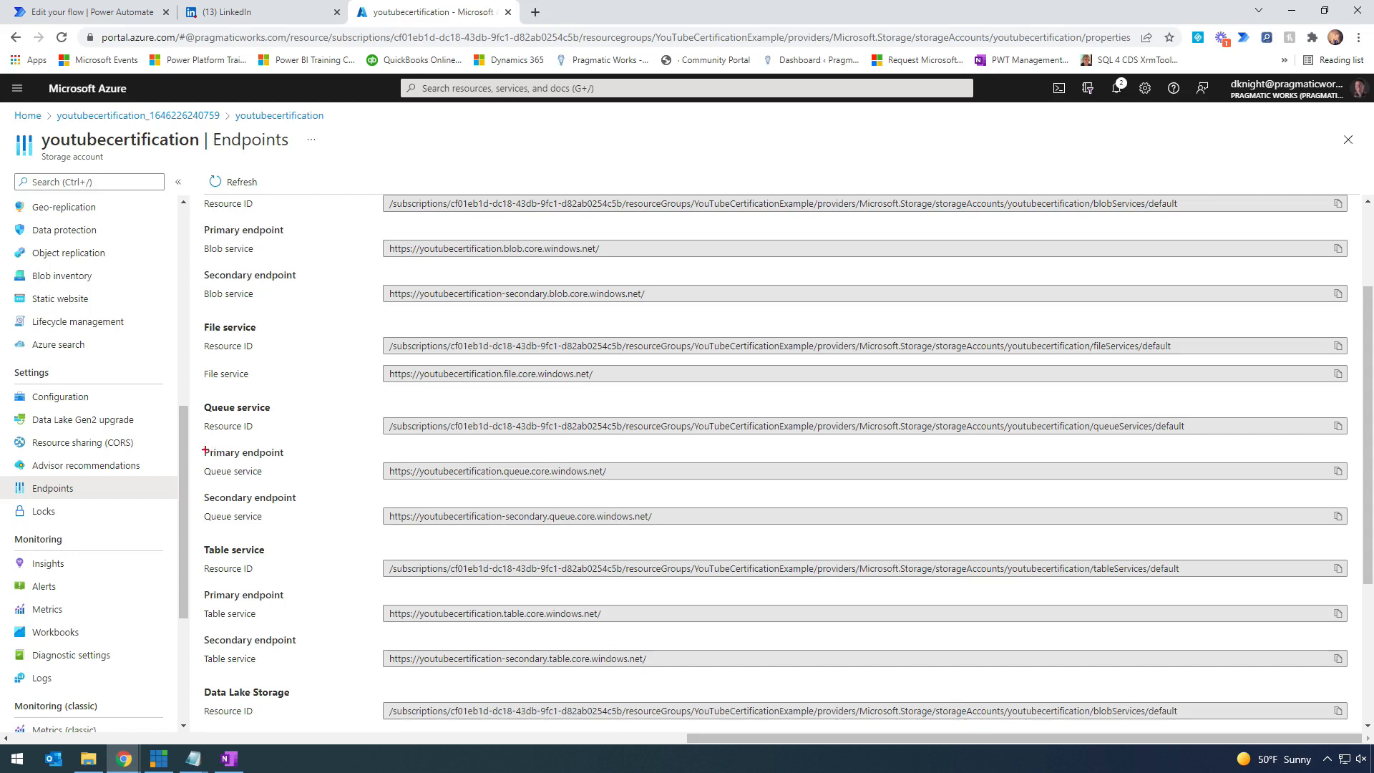
pyautogui.moveTo(194, 440)
pyautogui.mouseDown()
pyautogui.moveTo(778, 516)
pyautogui.moveTo(778, 499)
pyautogui.mouseUp()
pyautogui.moveTo(624, 478); pyautogui.dragTo(695, 505)
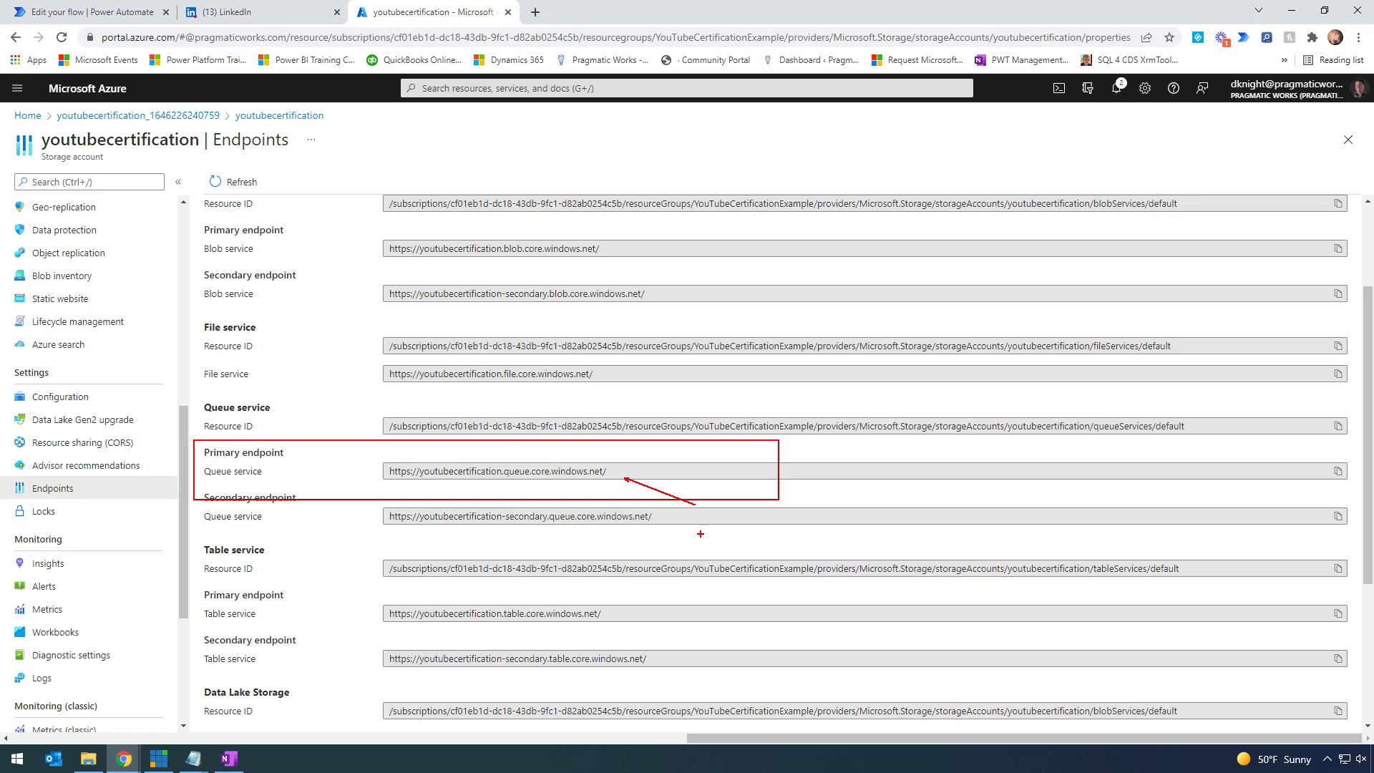
pyautogui.press('e')
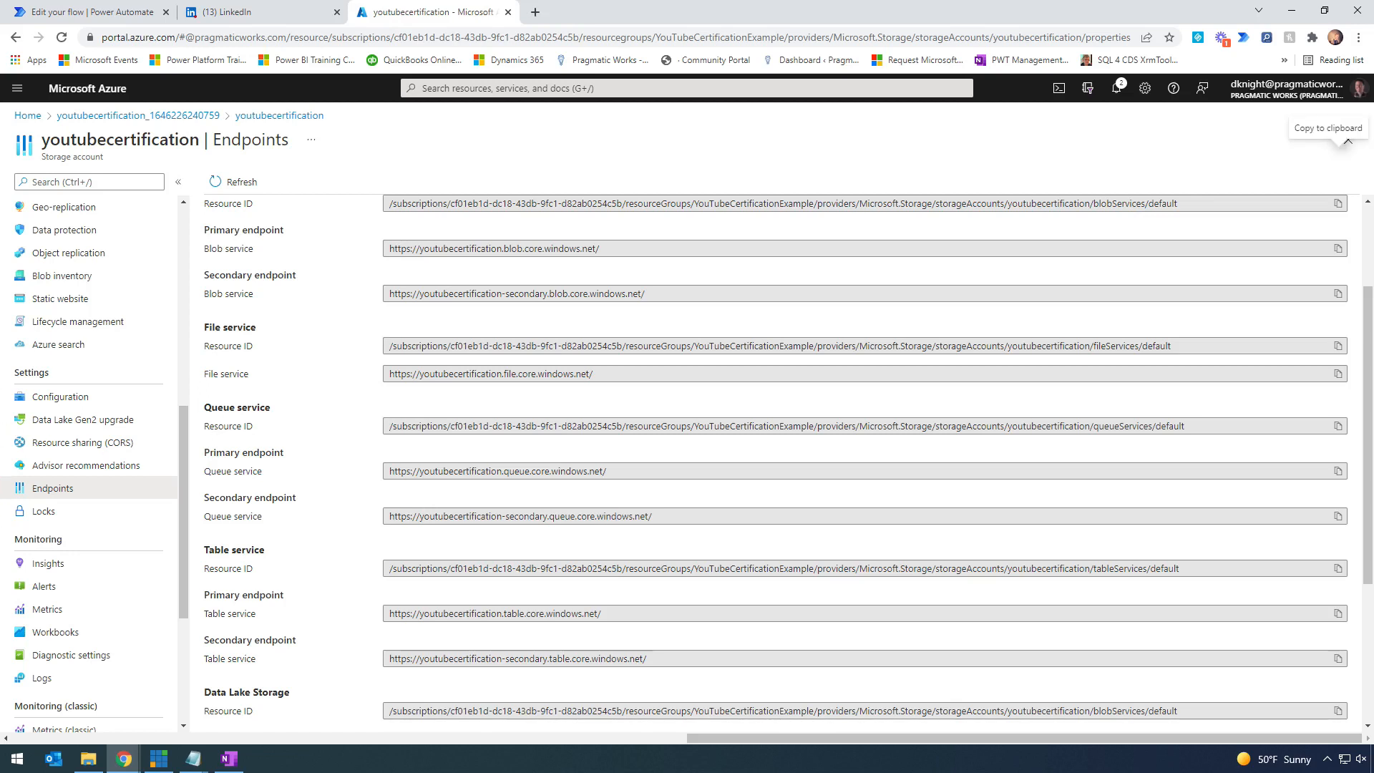
pyautogui.hotkey('alt', 'Tab')
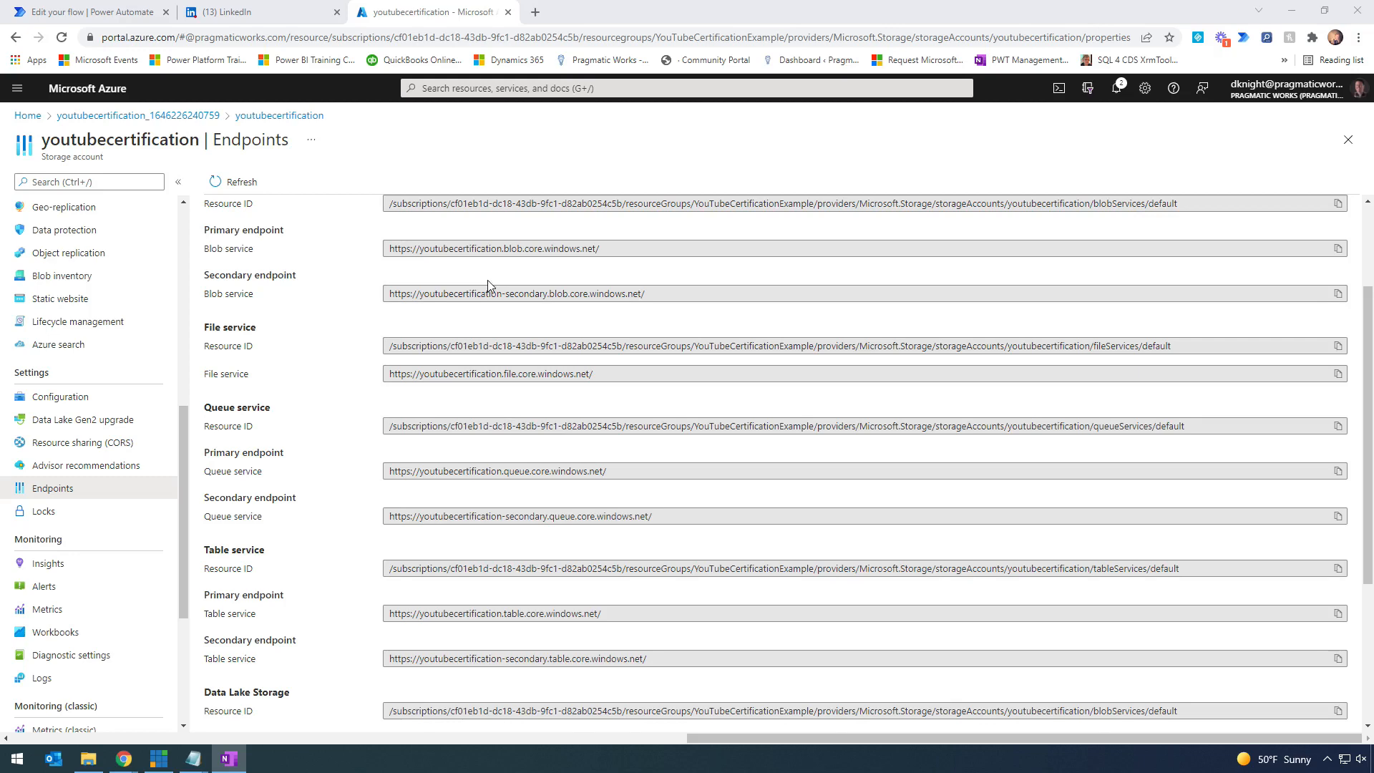
pyautogui.scroll(2, 488, 284)
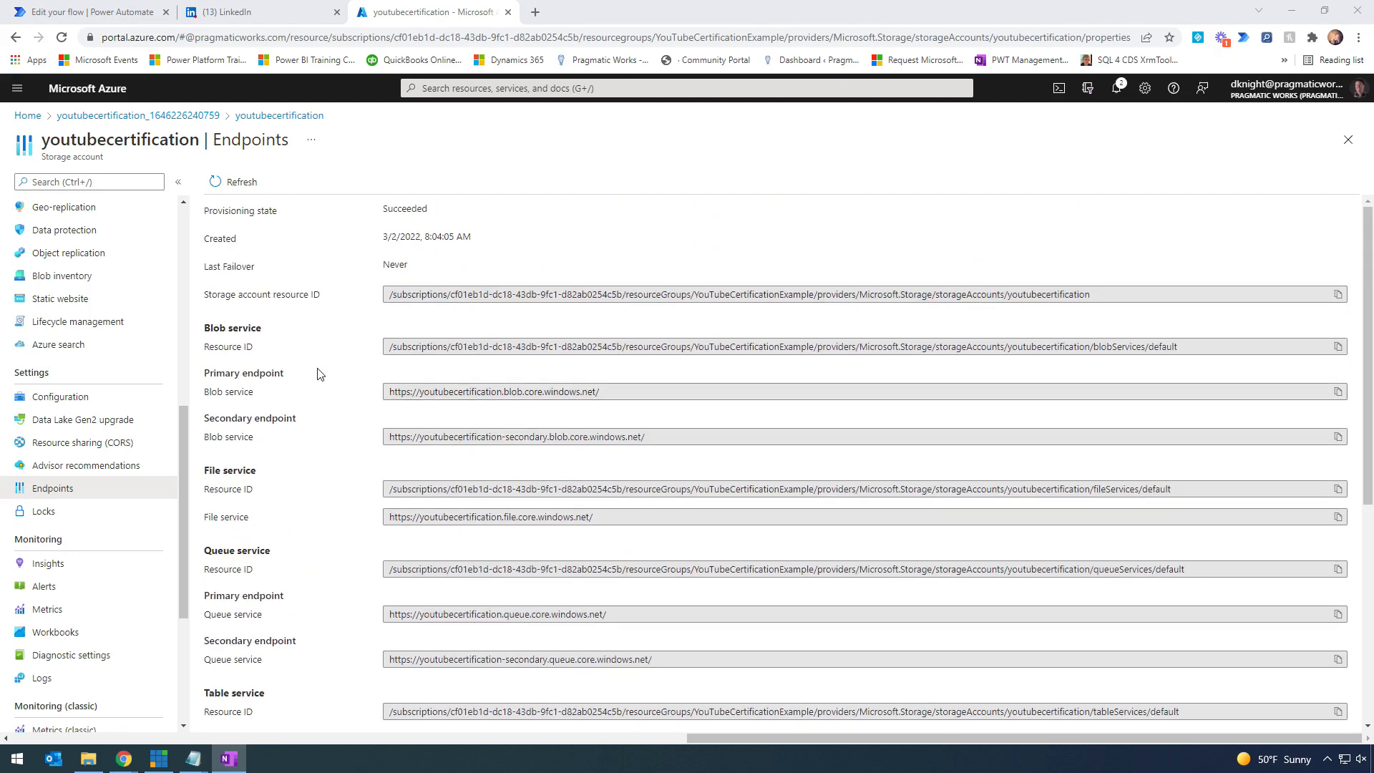
pyautogui.moveTo(196, 359)
pyautogui.mouseDown()
pyautogui.moveTo(642, 431)
pyautogui.moveTo(695, 415)
pyautogui.mouseUp()
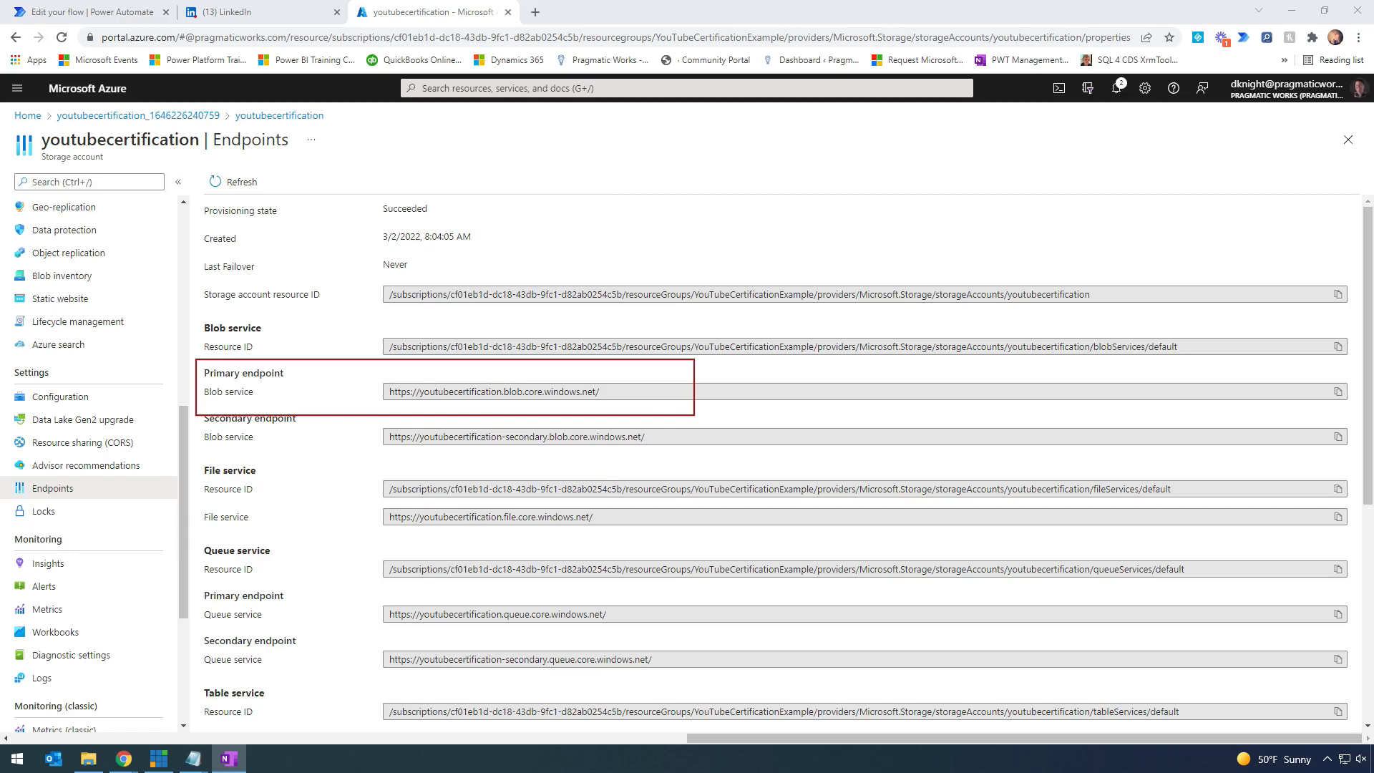
pyautogui.moveTo(1343, 375)
pyautogui.mouseDown()
pyautogui.moveTo(1324, 399)
pyautogui.moveTo(1347, 373)
pyautogui.mouseUp()
pyautogui.press('Escape')
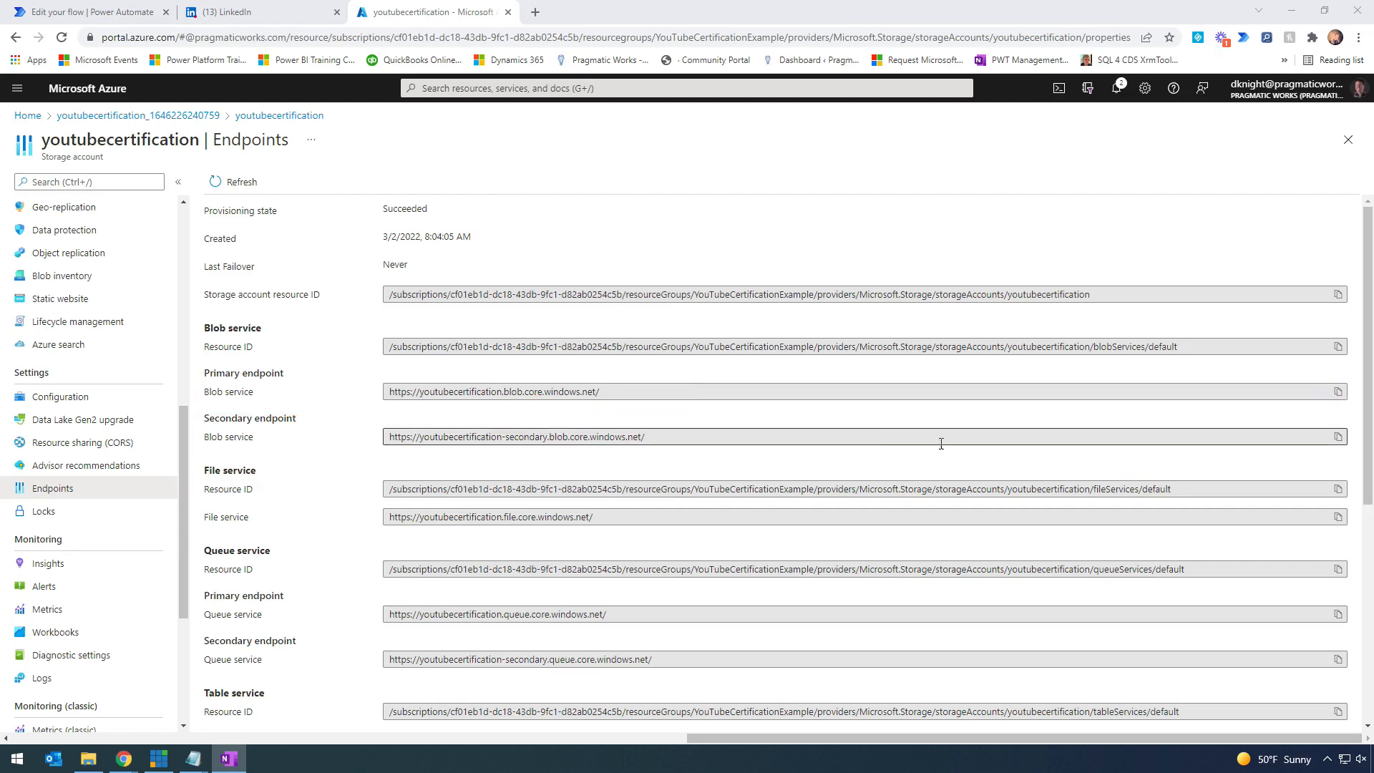
pyautogui.click(1340, 394)
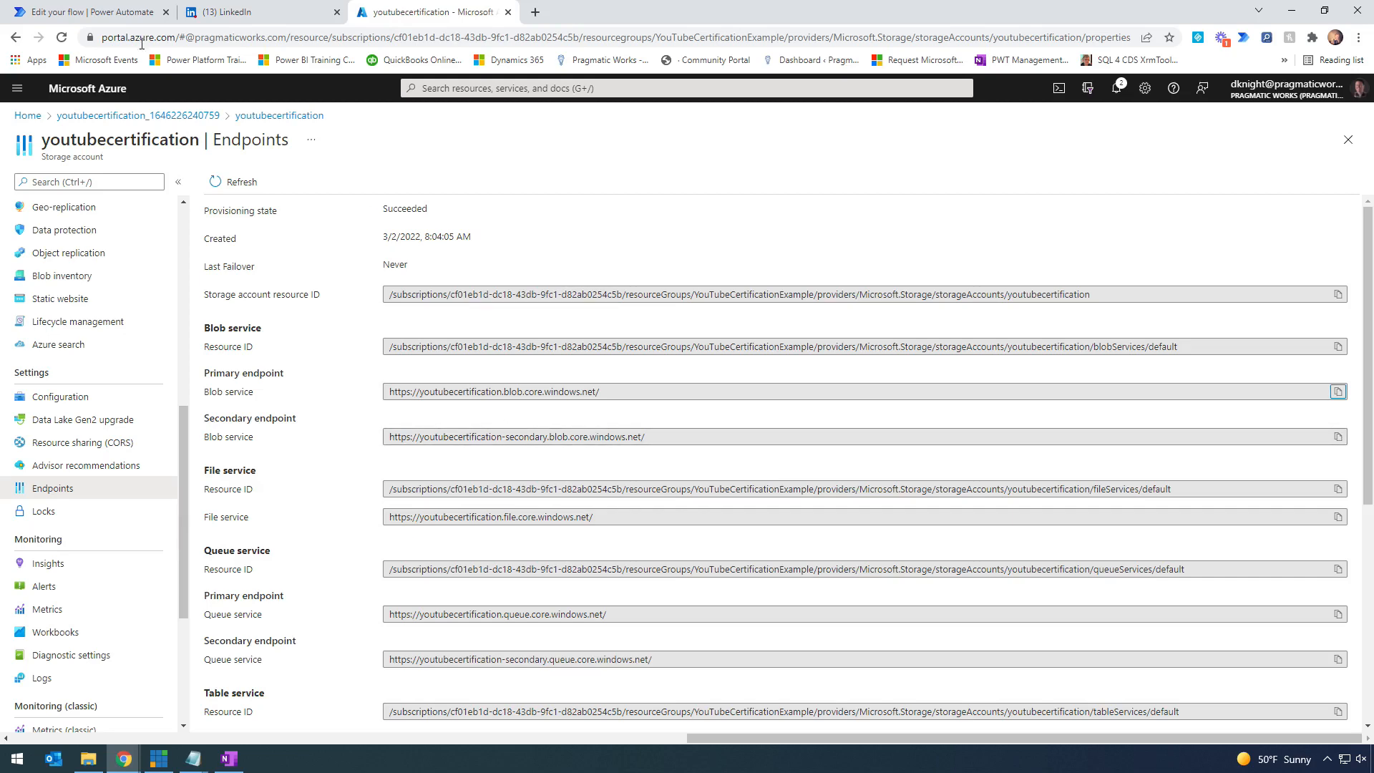
pyautogui.click(103, 15)
pyautogui.hotkey('ctrl', 'v')
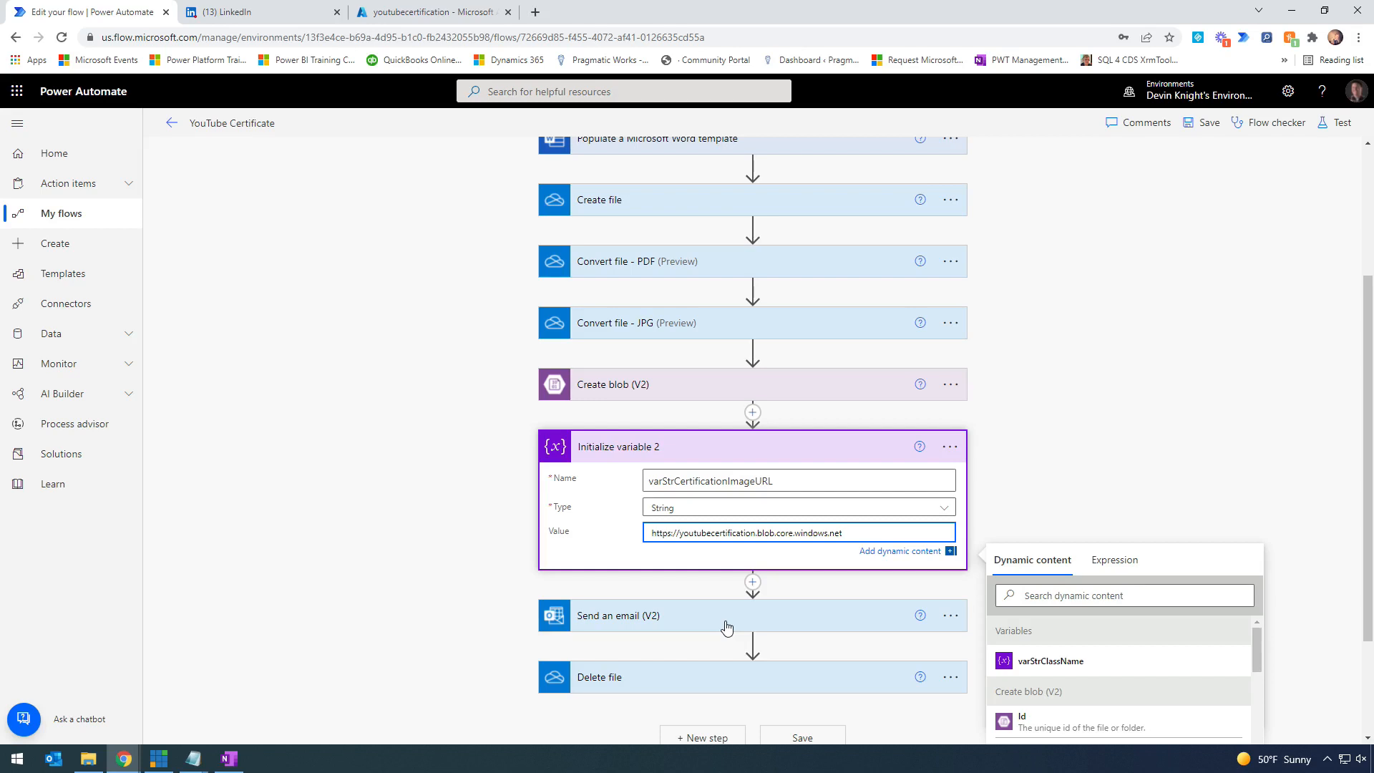
# - Append the Create blob (V2) Path token after the endpoint URL in the variable's value
pyautogui.scroll(-2, 1080, 447)
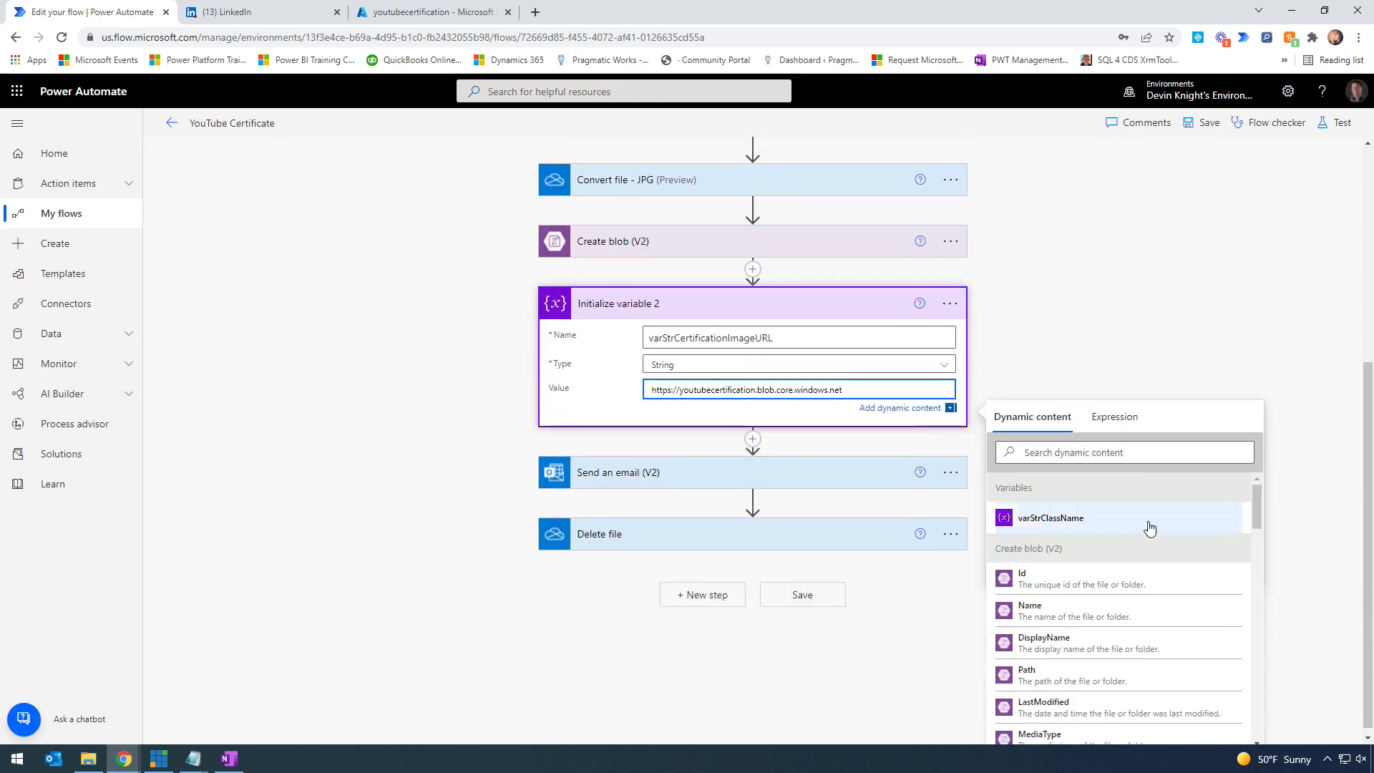
pyautogui.moveTo(1260, 512); pyautogui.dragTo(1263, 527)
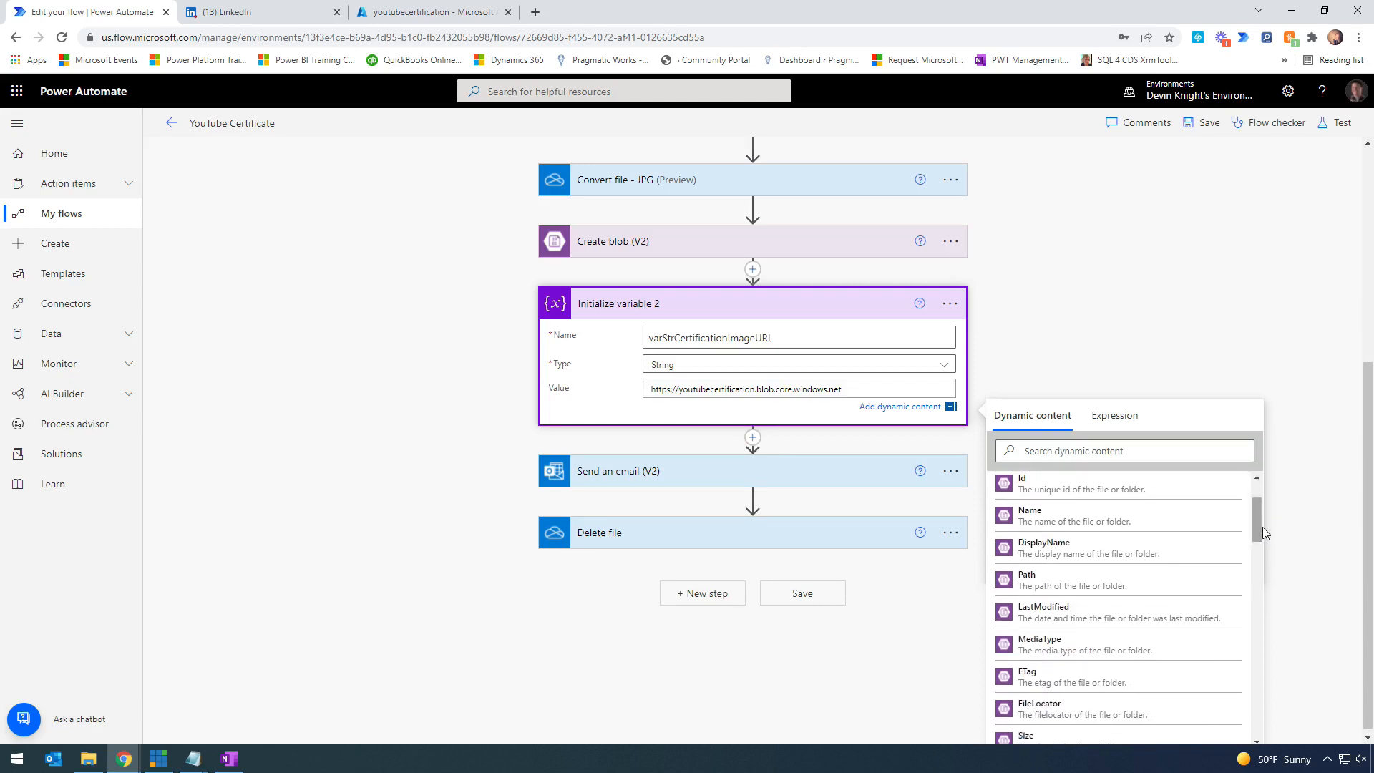
pyautogui.moveTo(528, 216)
pyautogui.mouseDown()
pyautogui.moveTo(573, 246)
pyautogui.moveTo(983, 274)
pyautogui.mouseUp()
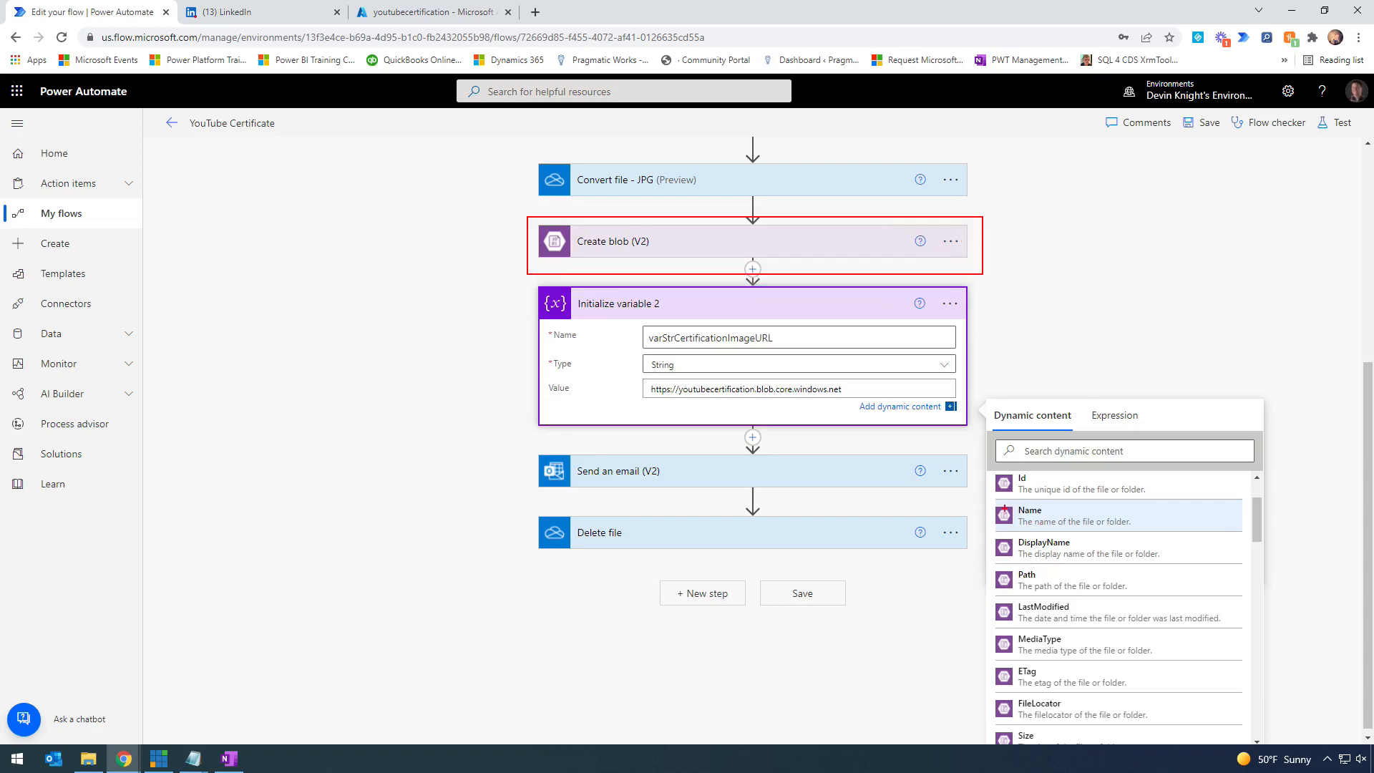
pyautogui.moveTo(991, 470)
pyautogui.mouseDown()
pyautogui.moveTo(1078, 623)
pyautogui.moveTo(1243, 738)
pyautogui.moveTo(1264, 735)
pyautogui.mouseUp()
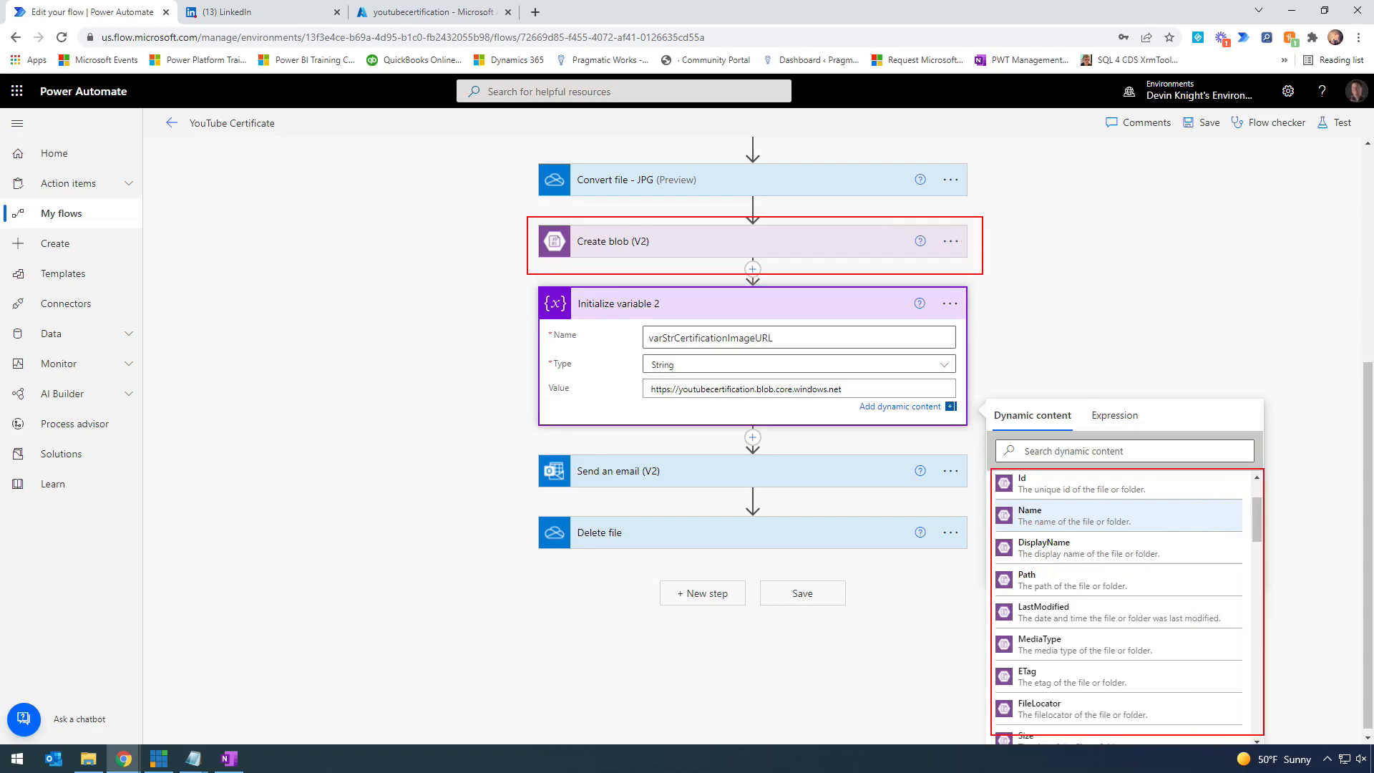
pyautogui.moveTo(991, 562)
pyautogui.mouseDown()
pyautogui.moveTo(1091, 601)
pyautogui.moveTo(1237, 608)
pyautogui.moveTo(1252, 596)
pyautogui.mouseUp()
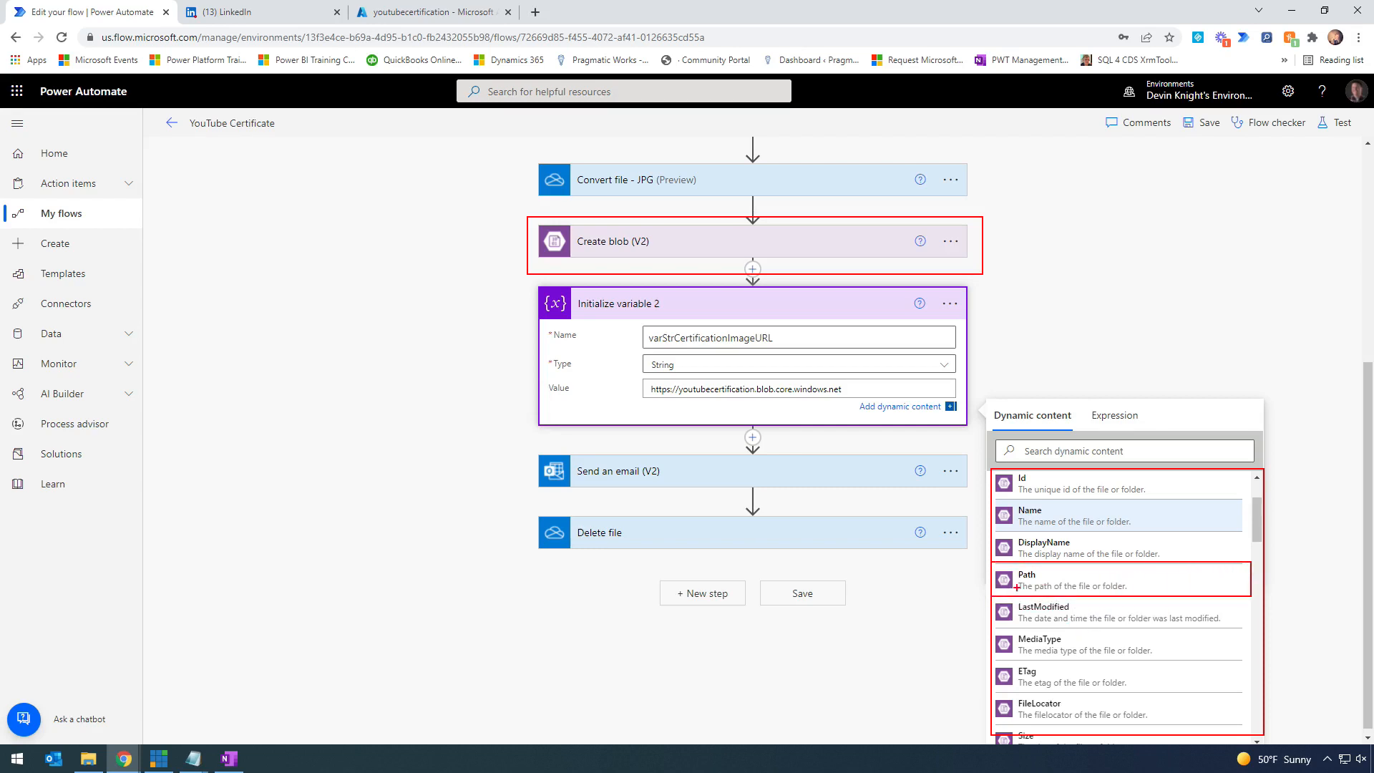
pyautogui.moveTo(856, 388)
pyautogui.mouseDown()
pyautogui.moveTo(962, 501)
pyautogui.moveTo(992, 575)
pyautogui.mouseUp()
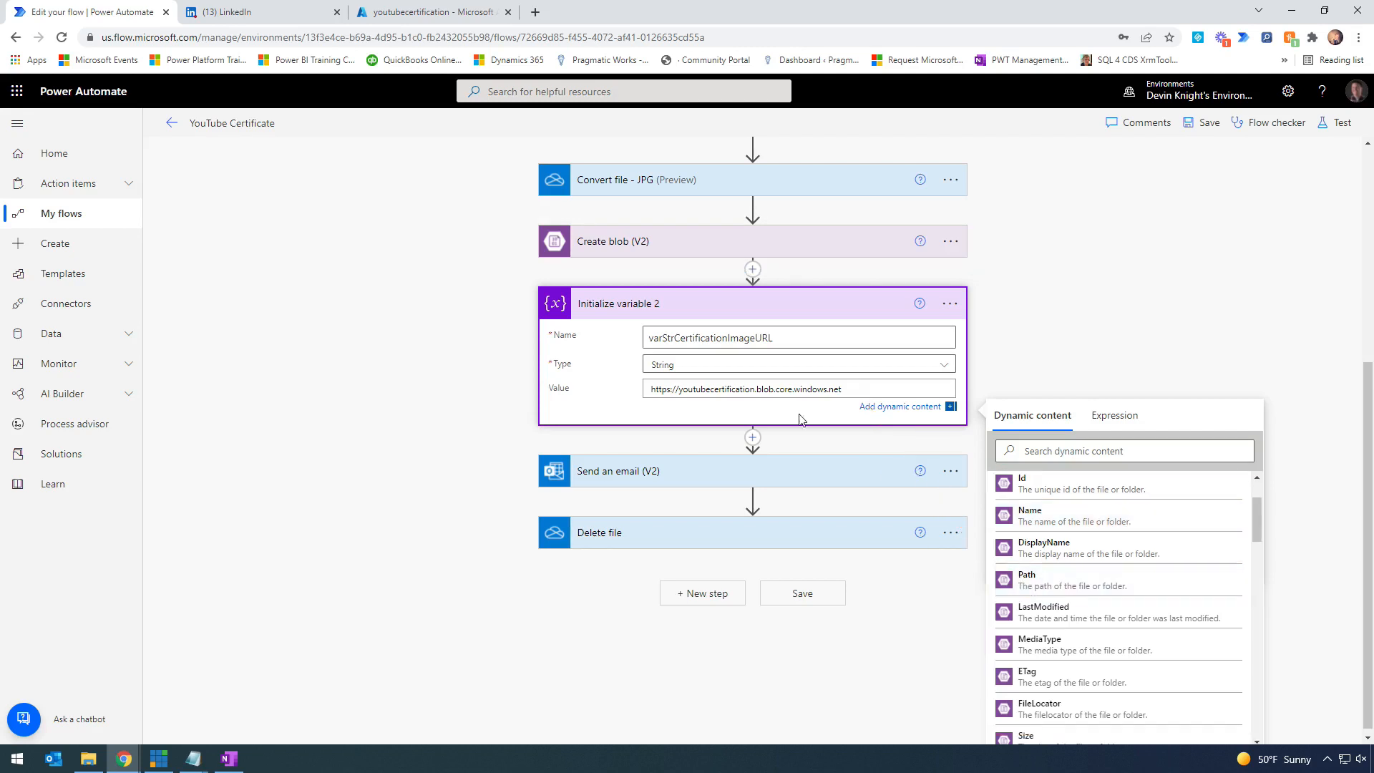
pyautogui.click(865, 388)
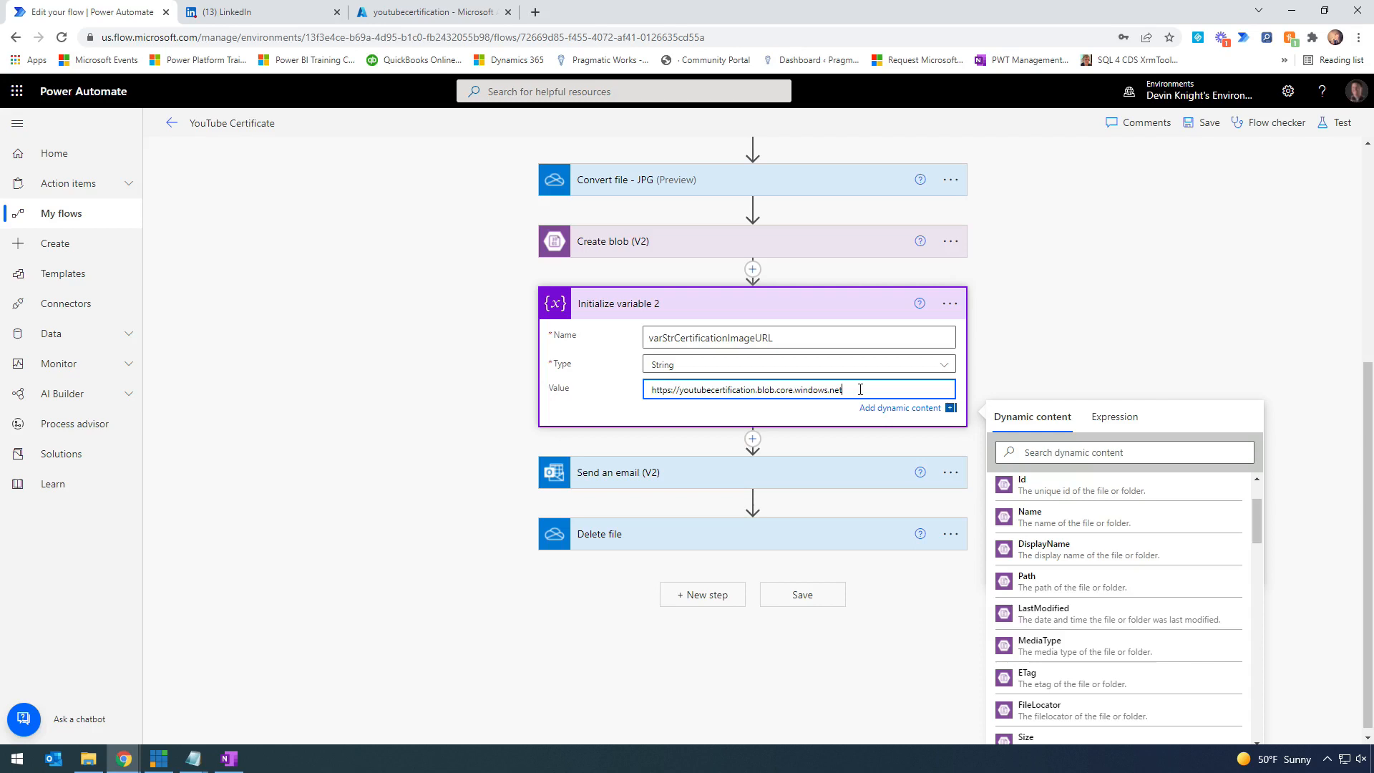
pyautogui.click(1049, 583)
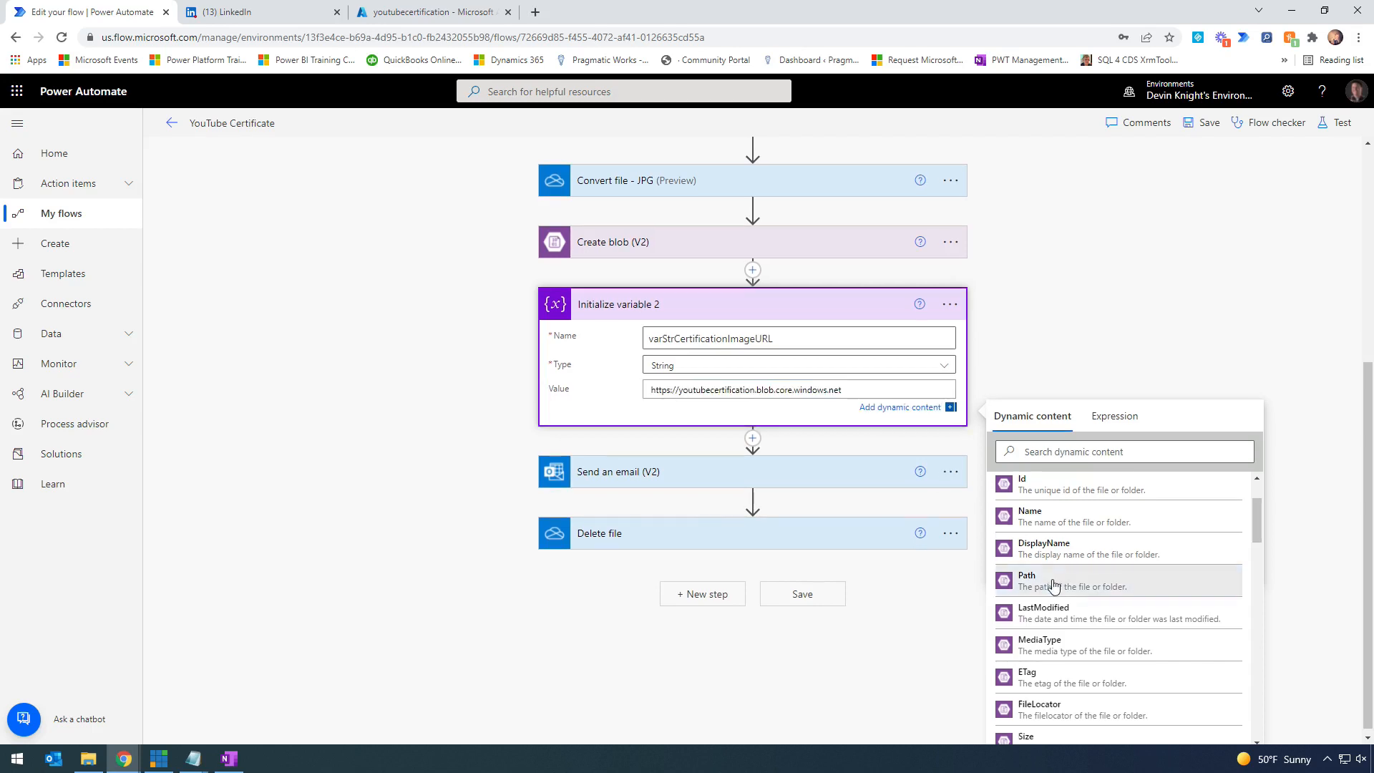